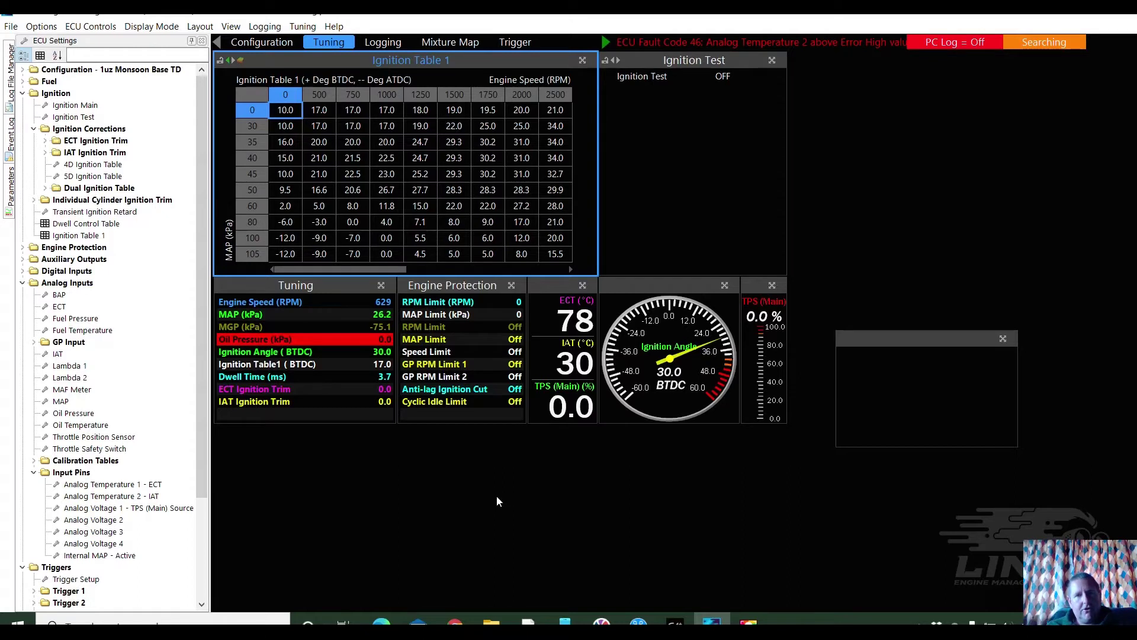
# Start saving a copy of the map, creating and opening a new "Web stuff" folder inside Tuning Maps
pyautogui.click(12, 27)
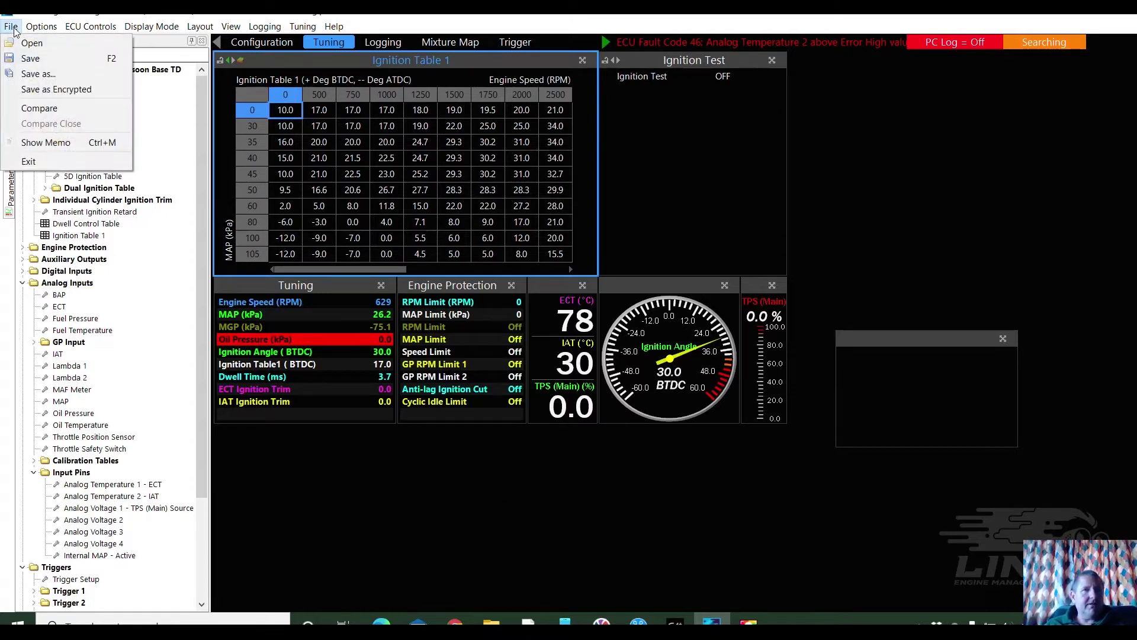
pyautogui.click(47, 73)
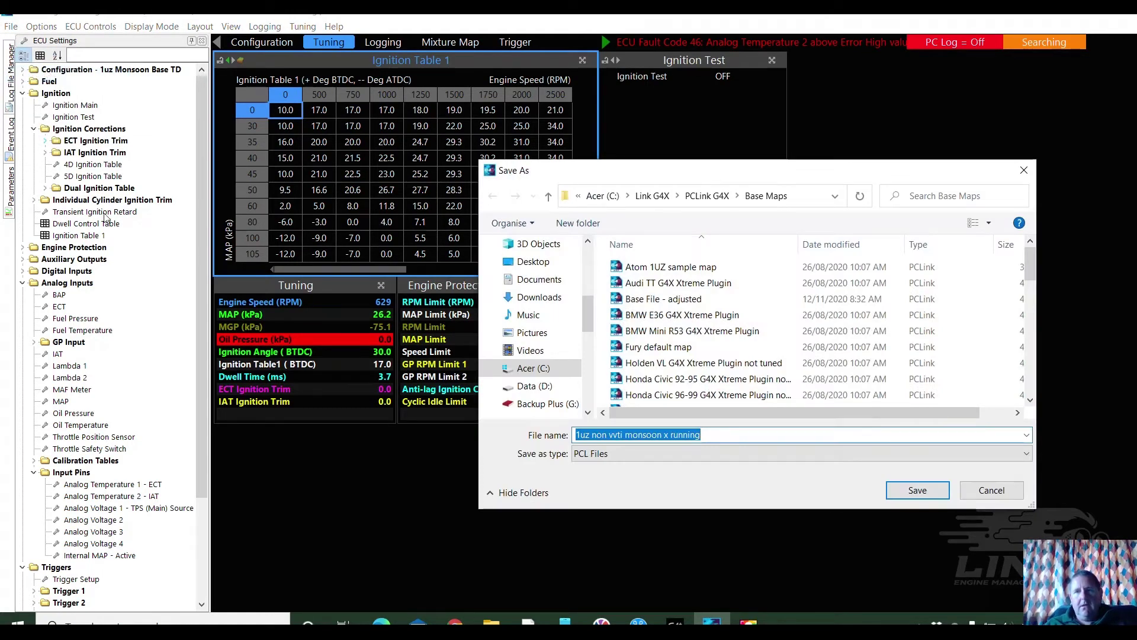
pyautogui.click(699, 189)
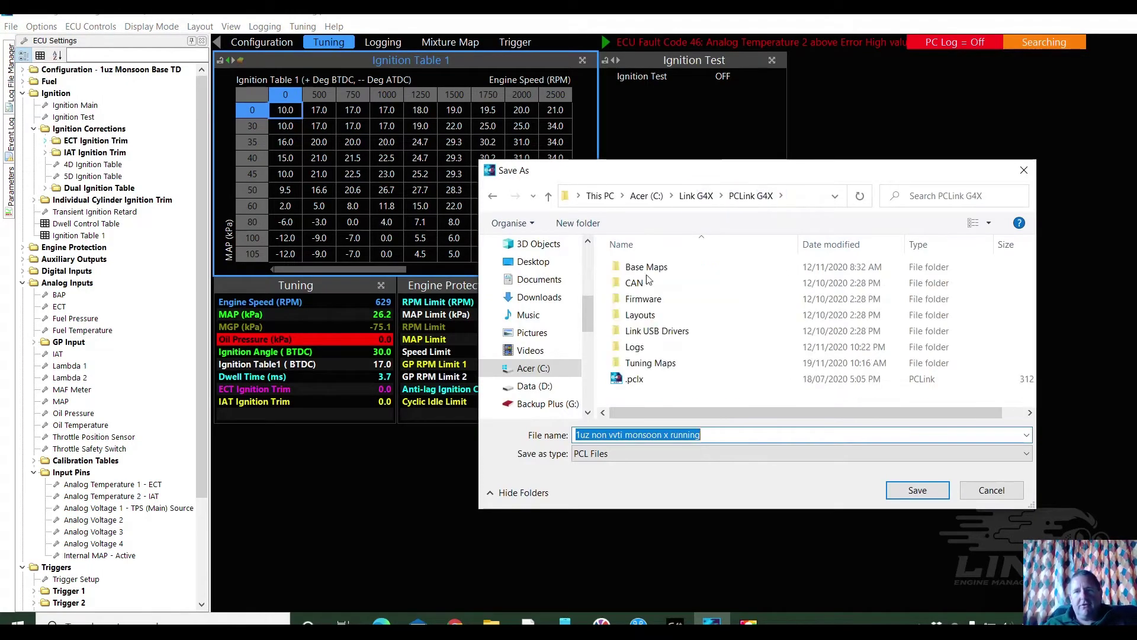
pyautogui.doubleClick(668, 365)
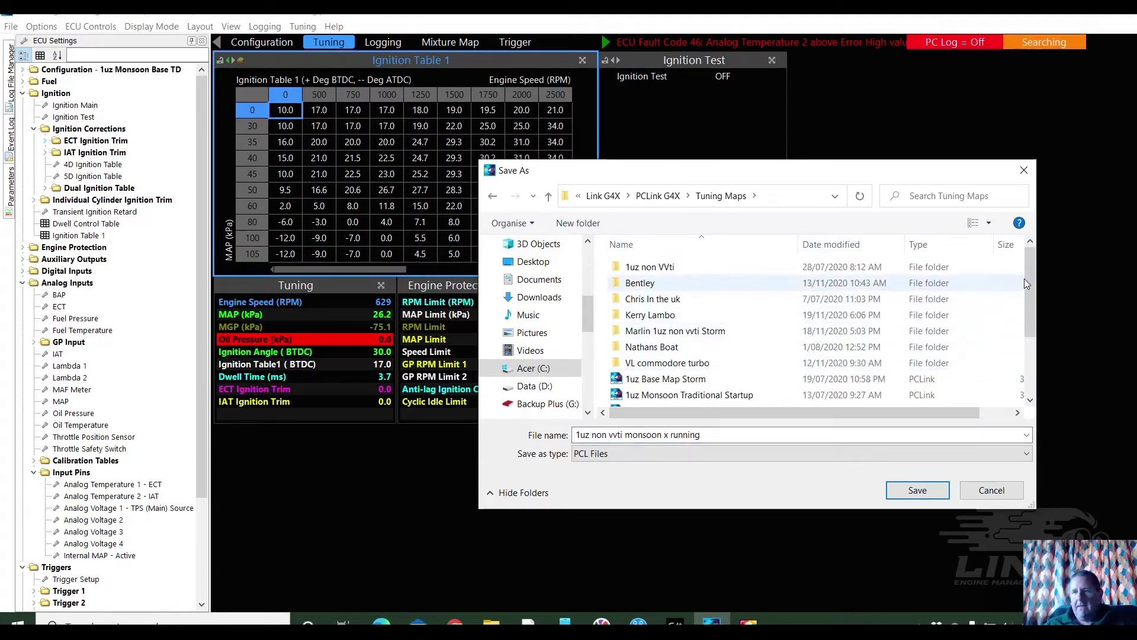
pyautogui.moveTo(1031, 265)
pyautogui.mouseDown()
pyautogui.moveTo(1032, 331)
pyautogui.moveTo(1037, 261)
pyautogui.mouseUp()
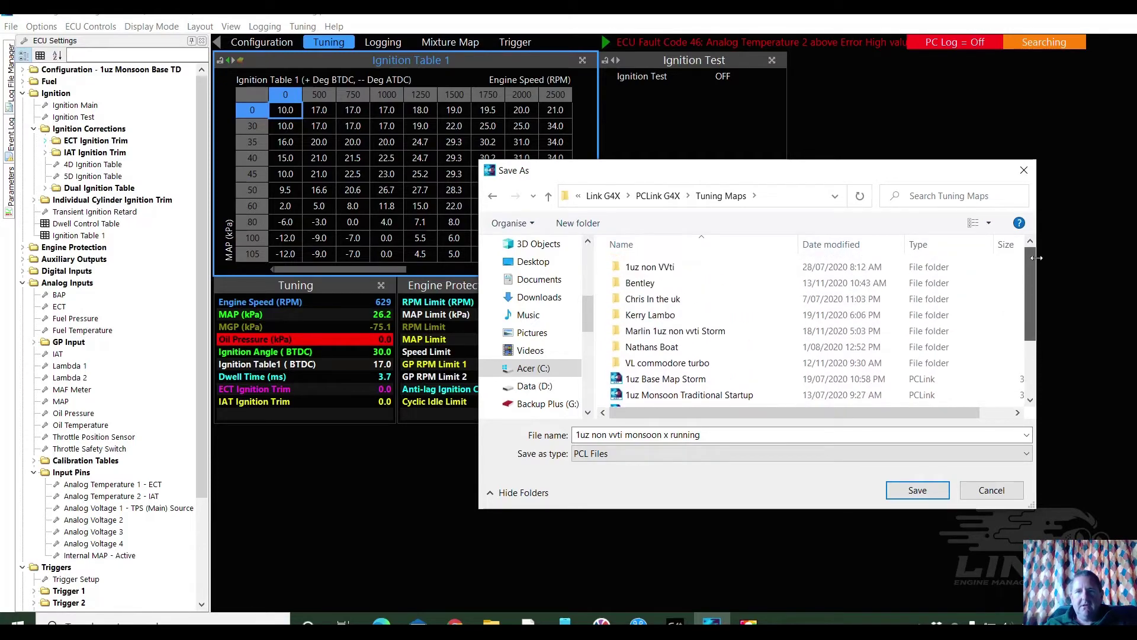
pyautogui.click(573, 228)
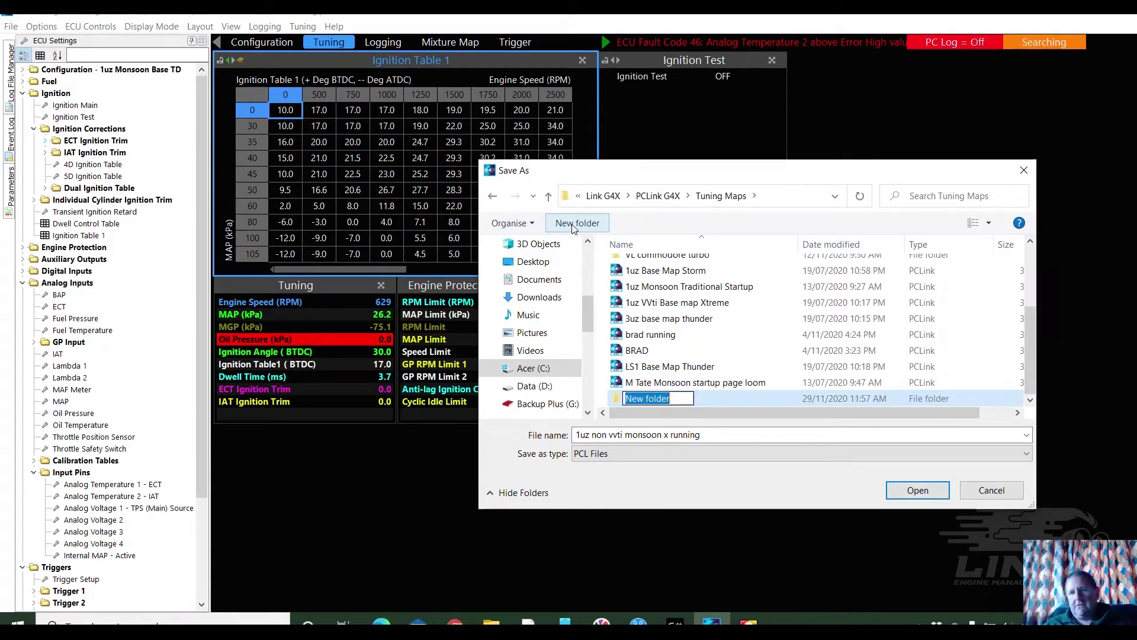
pyautogui.write('Web stuff')
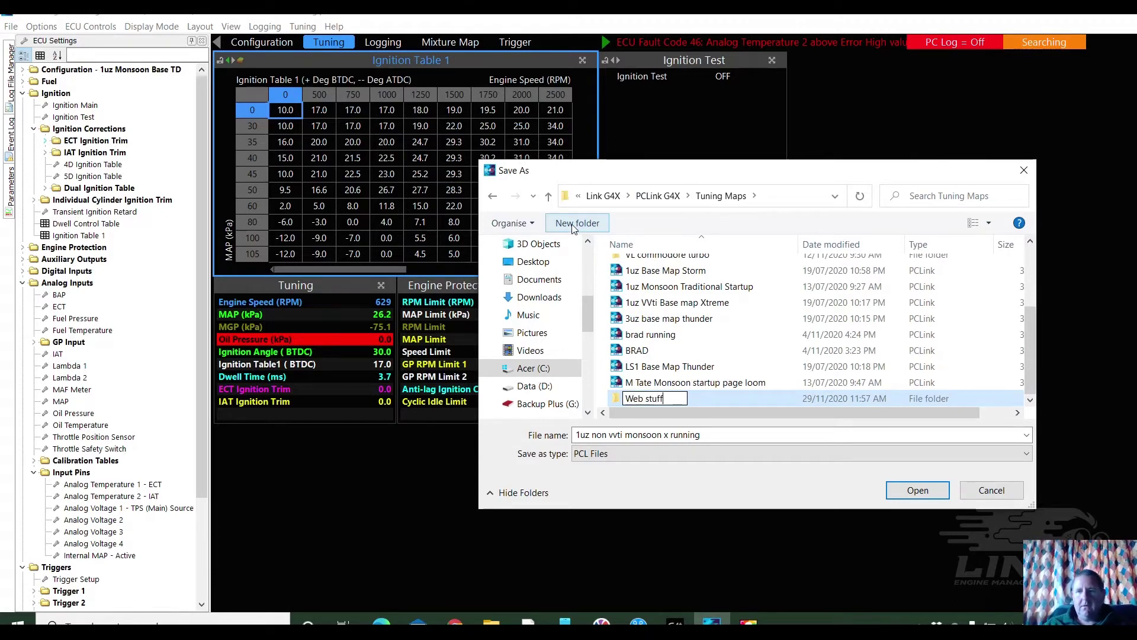
pyautogui.doubleClick(743, 398)
# Append the customer's name to the file name "1uz non vvti monsoon x running" and save the map
pyautogui.tripleClick(720, 437)
pyautogui.click(720, 436)
pyautogui.write('M ')
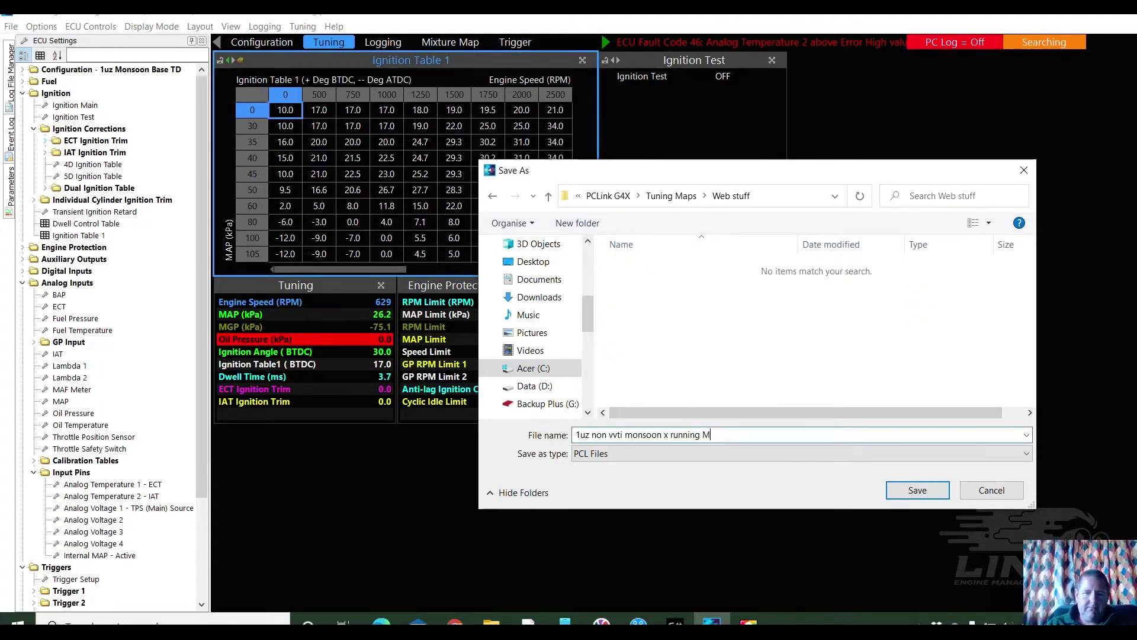
pyautogui.write('tate')
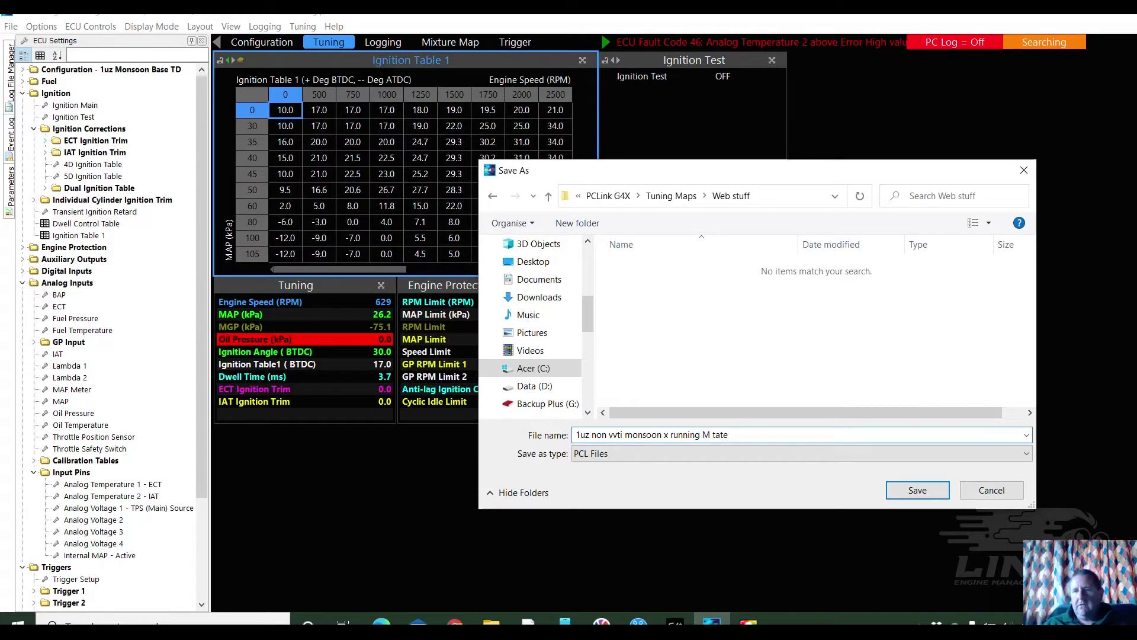
pyautogui.click(912, 490)
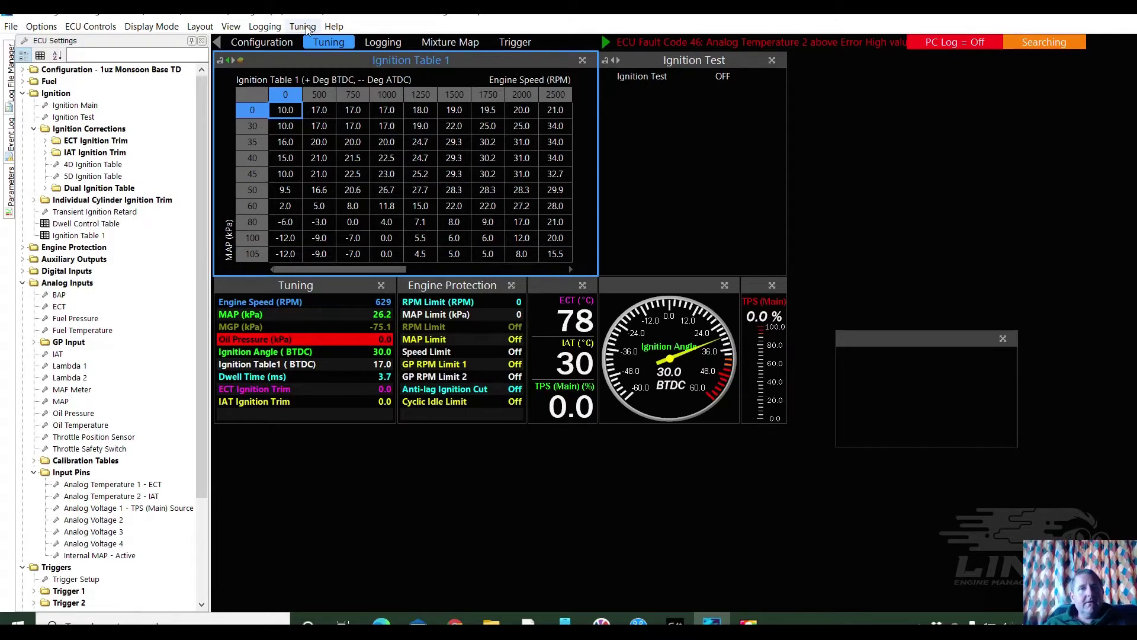
# Enable ECU logging in the logging setup and set its IO On control condition to Always ON
pyautogui.click(266, 27)
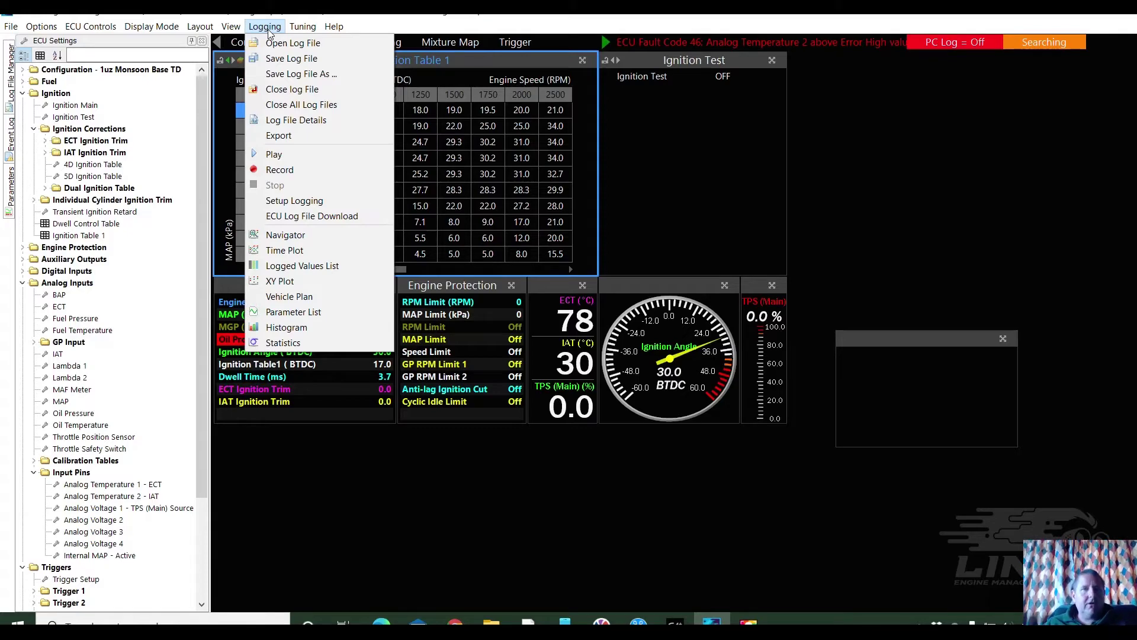
pyautogui.click(282, 201)
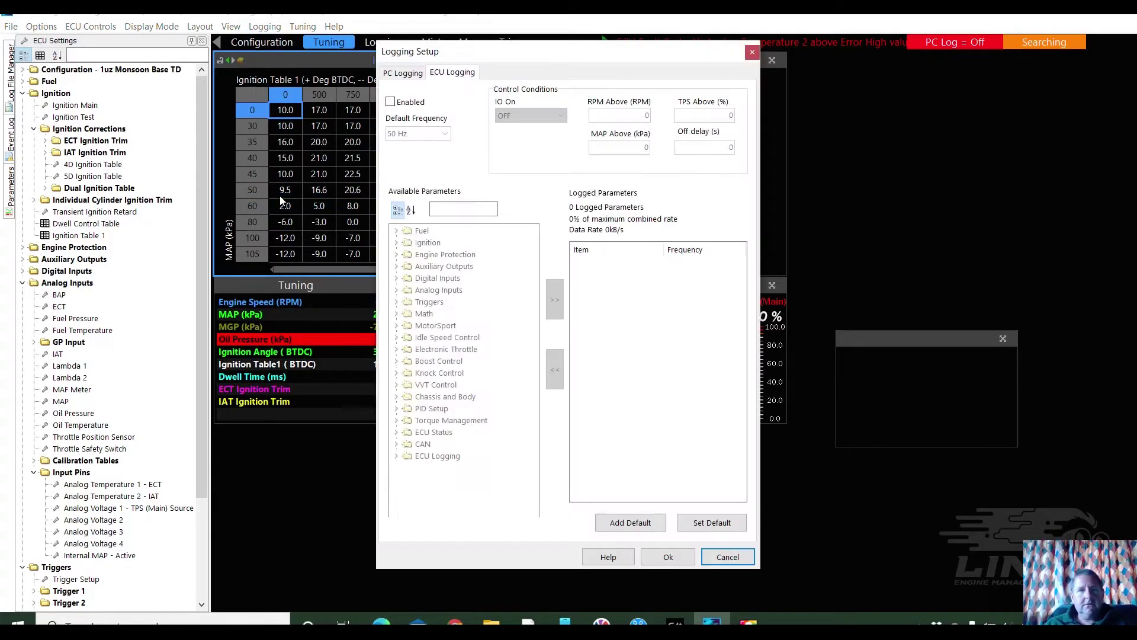
pyautogui.click(401, 74)
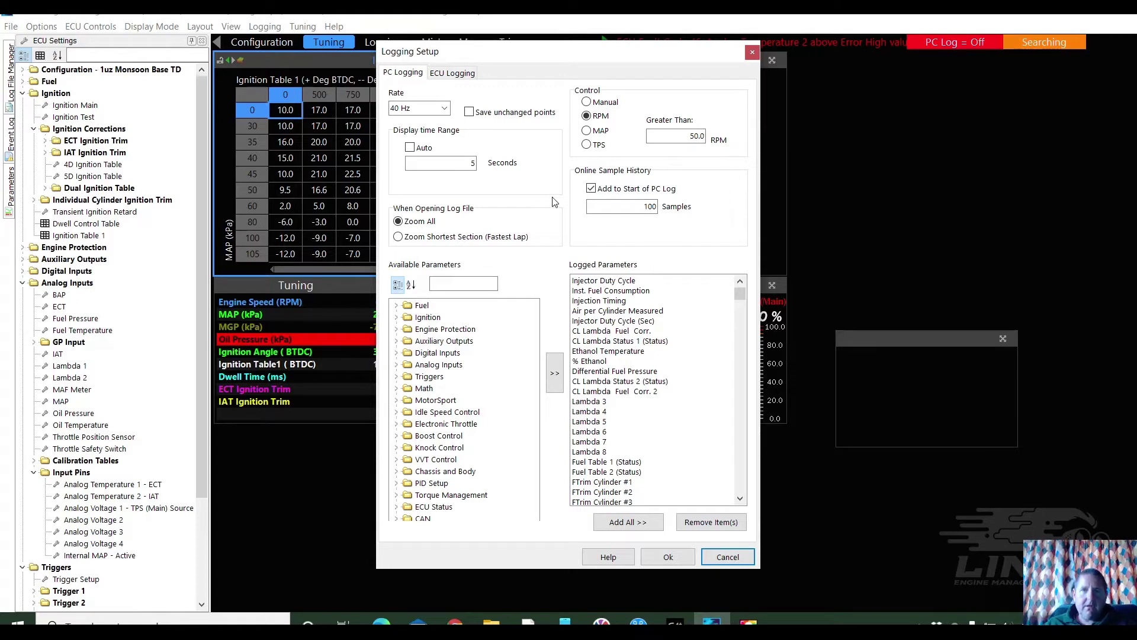
pyautogui.click(444, 73)
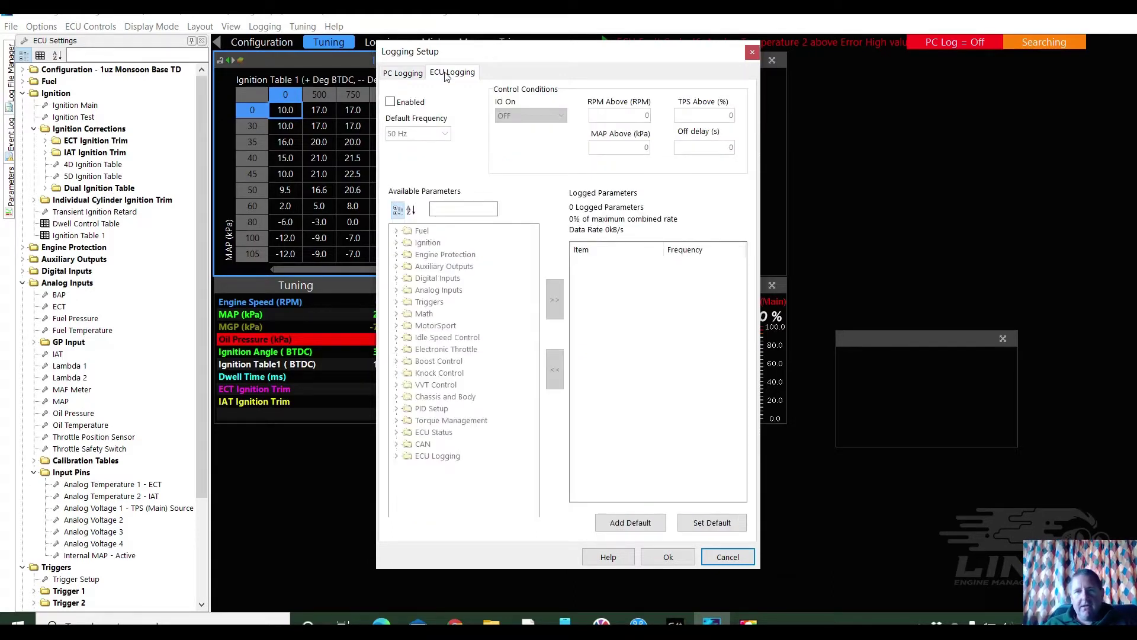
pyautogui.click(391, 103)
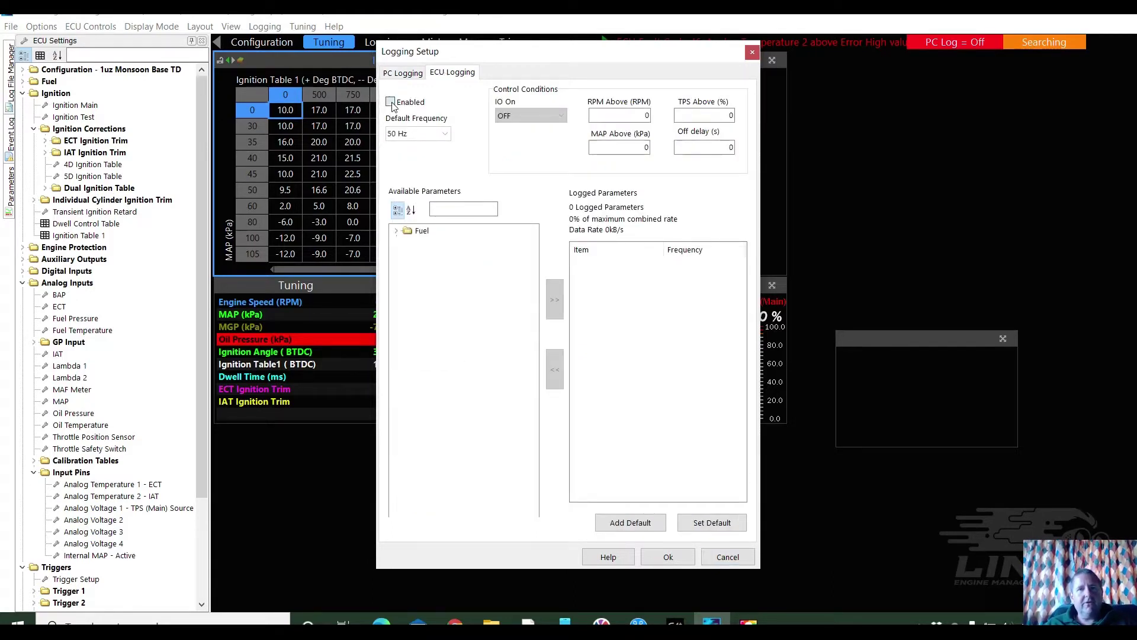
pyautogui.click(561, 117)
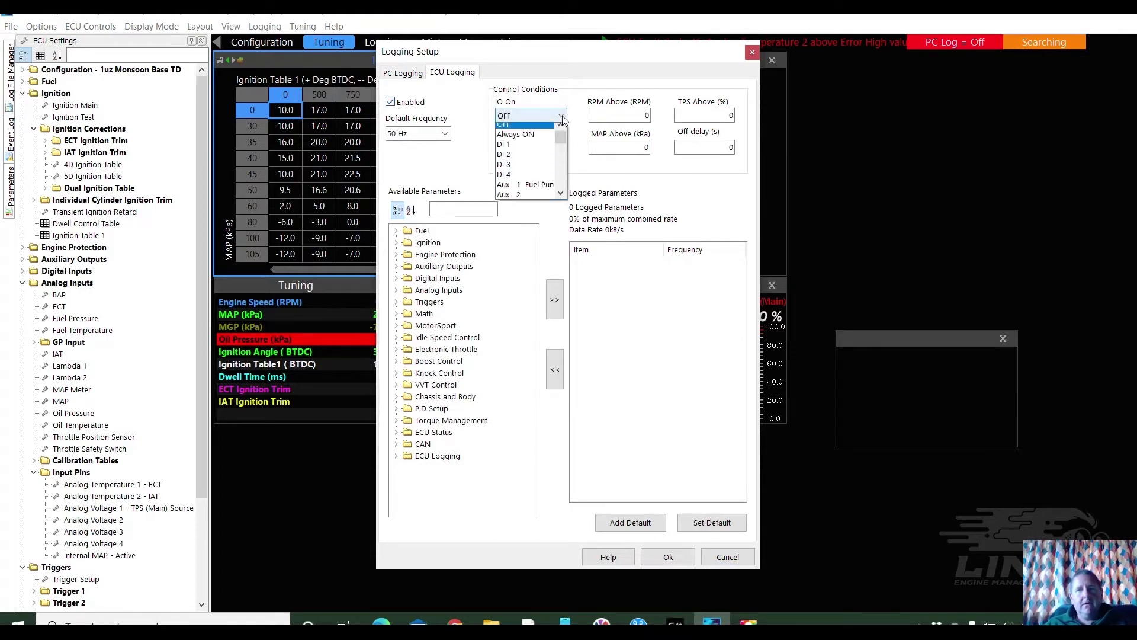
pyautogui.click(524, 140)
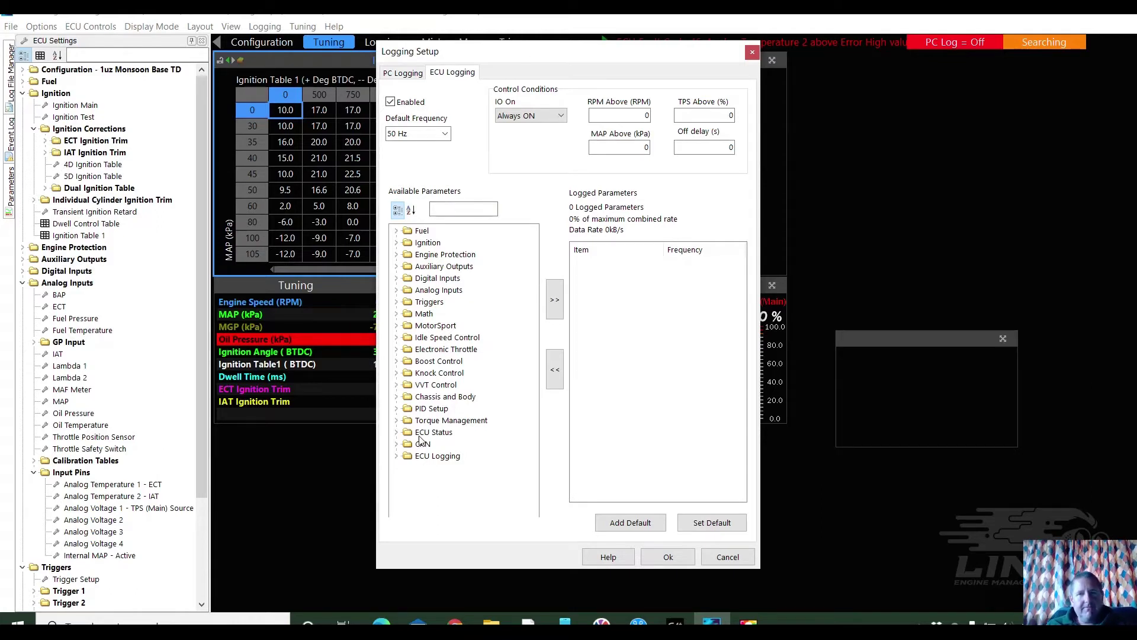
# Add the Fuel parameters Charge Temperature and Crank Enrich to the ECU's logged parameters
pyautogui.click(396, 231)
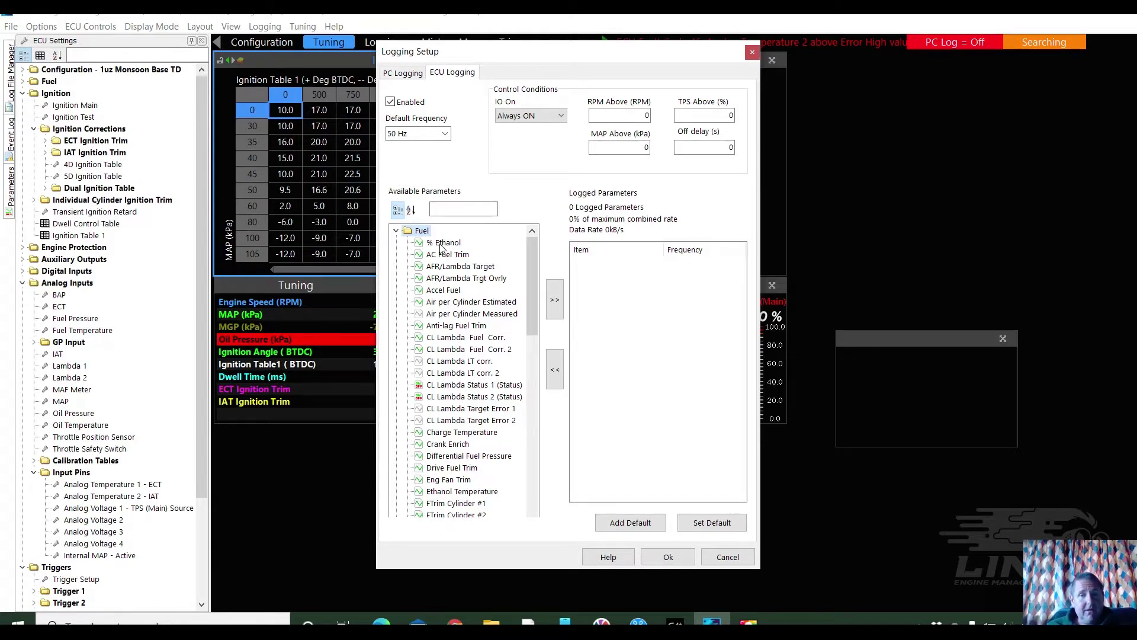
pyautogui.click(439, 435)
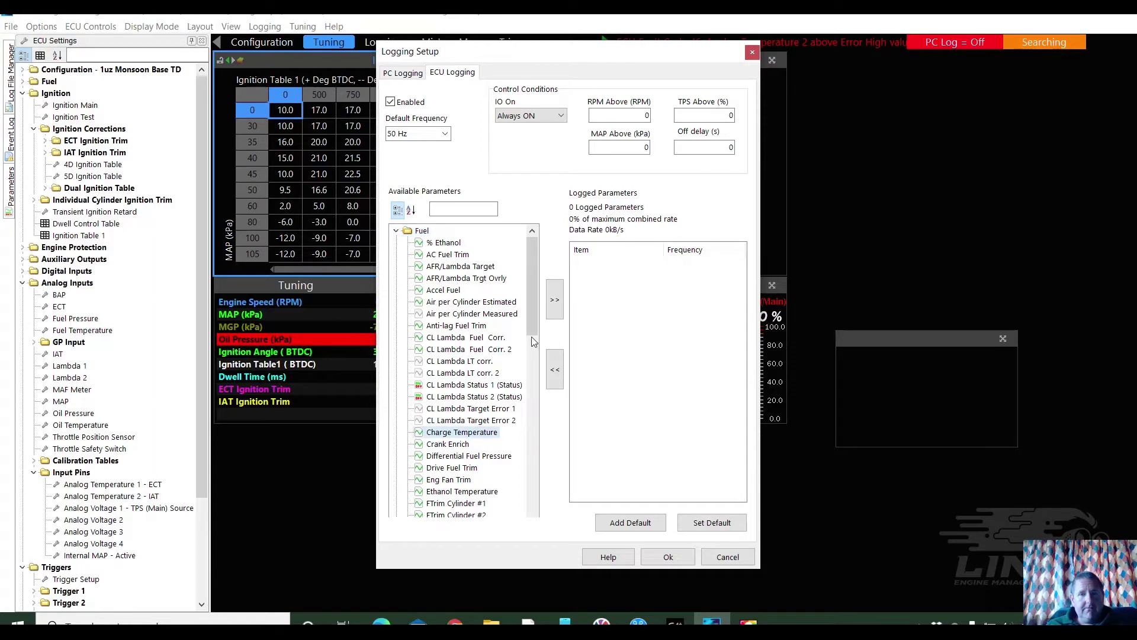
pyautogui.click(556, 299)
pyautogui.click(445, 444)
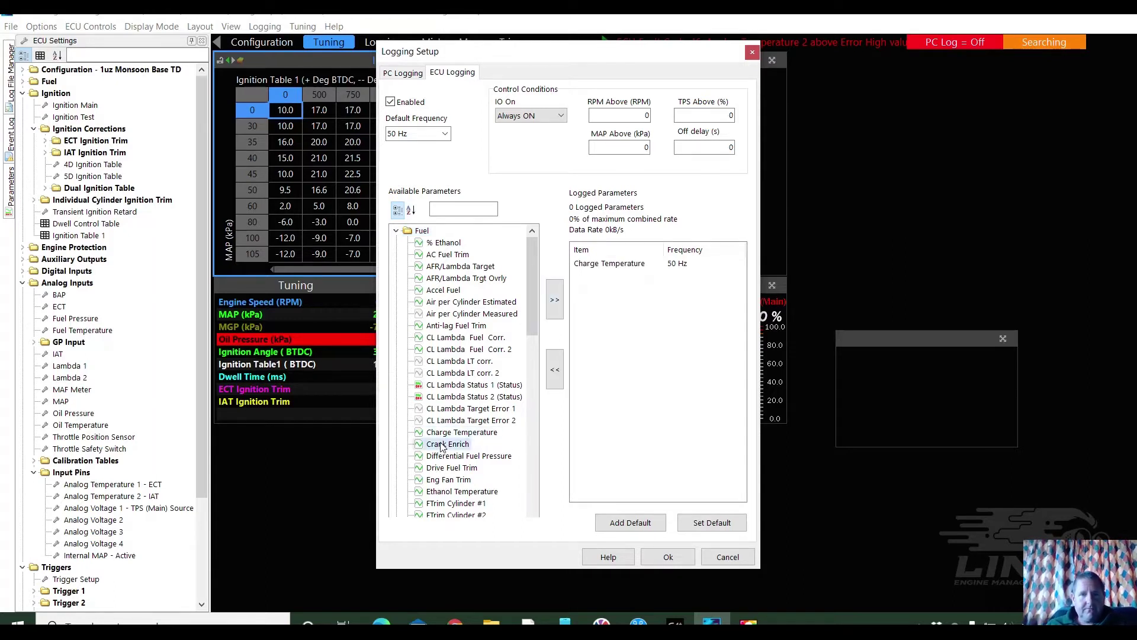
pyautogui.click(555, 299)
# Add CL Lambda Fuel Corr., AFR/Lambda Target and Accel Fuel to the logged parameters
pyautogui.moveTo(533, 288); pyautogui.dragTo(533, 292)
pyautogui.click(466, 327)
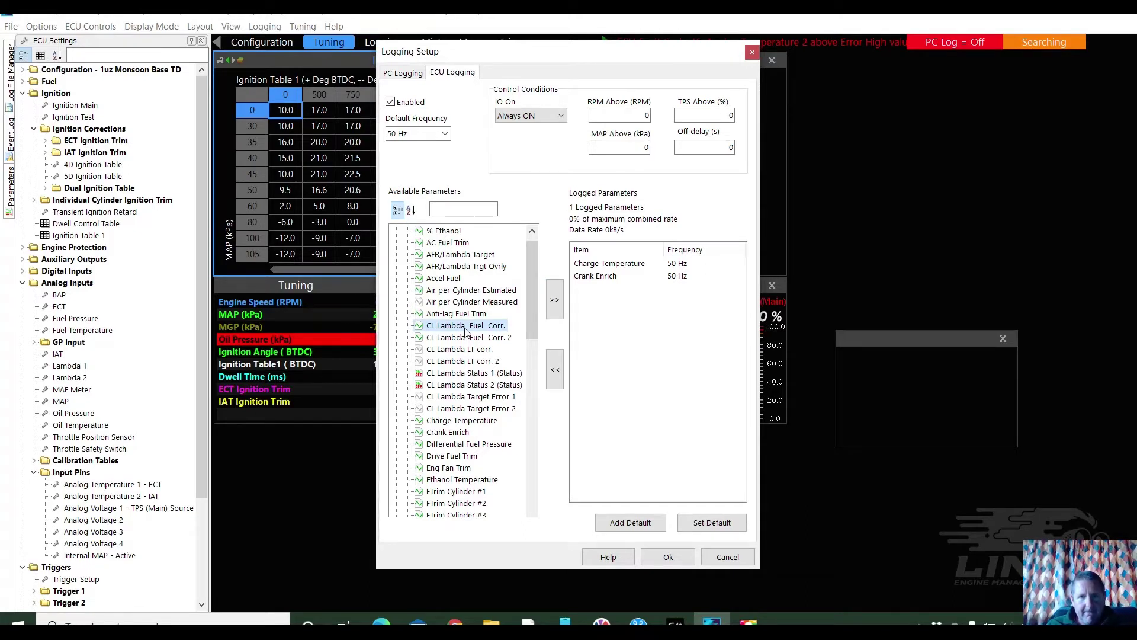
pyautogui.click(555, 295)
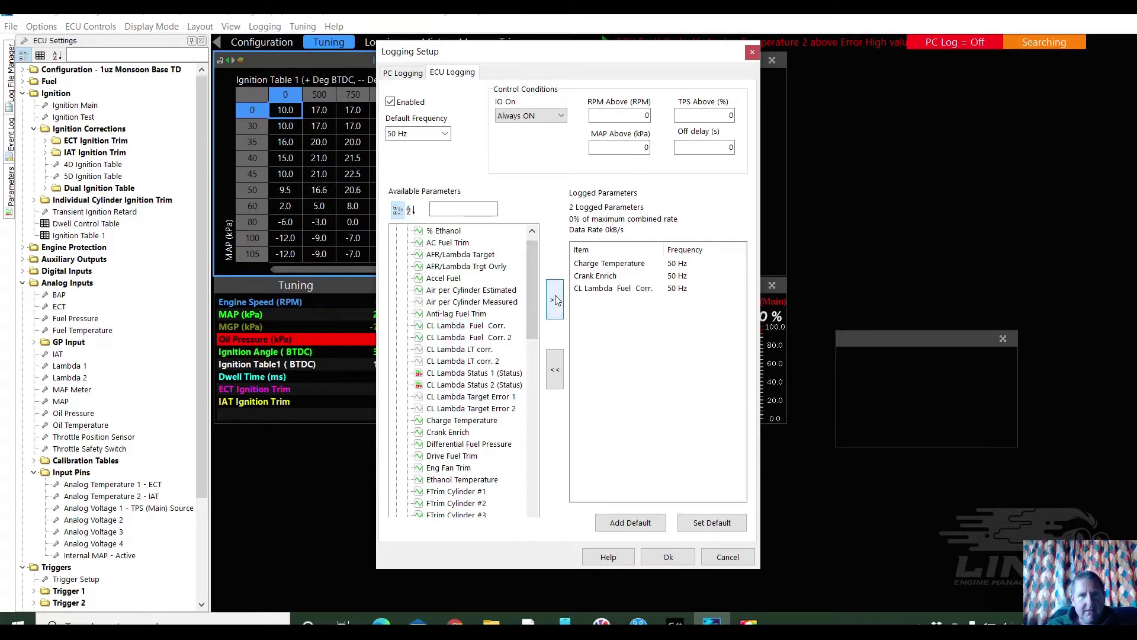
pyautogui.click(454, 279)
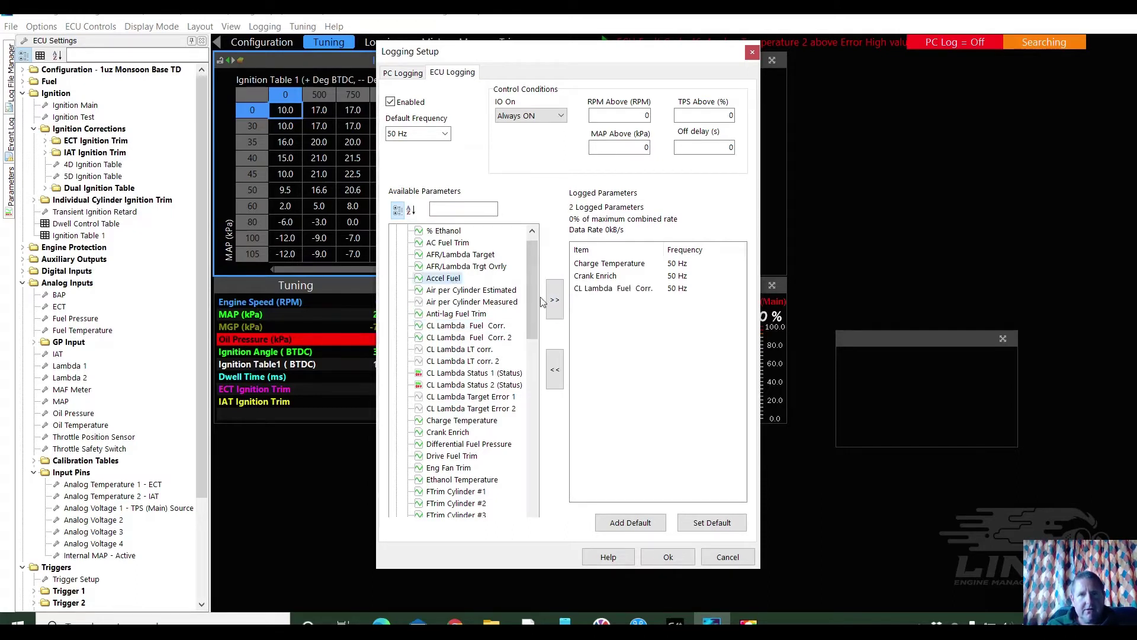
pyautogui.click(461, 256)
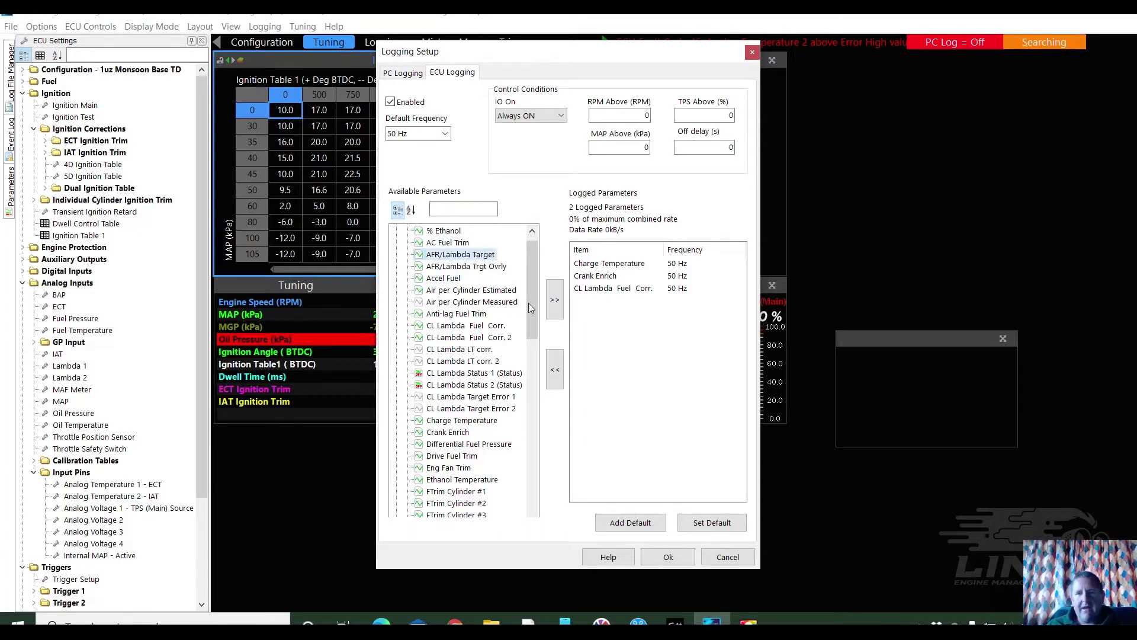
pyautogui.click(555, 302)
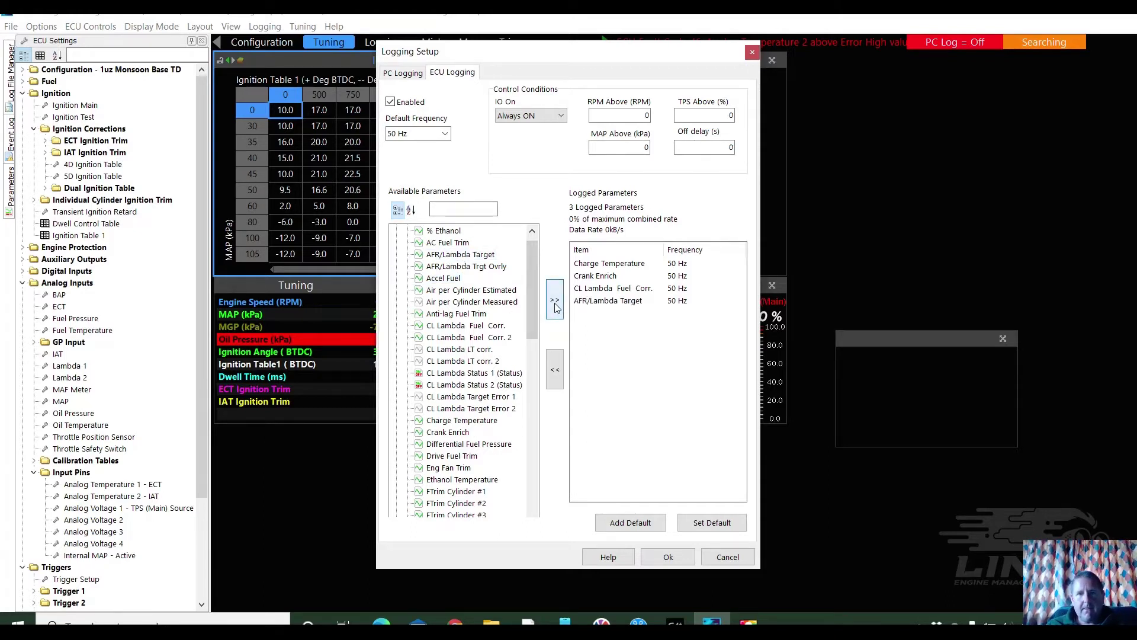
pyautogui.click(462, 279)
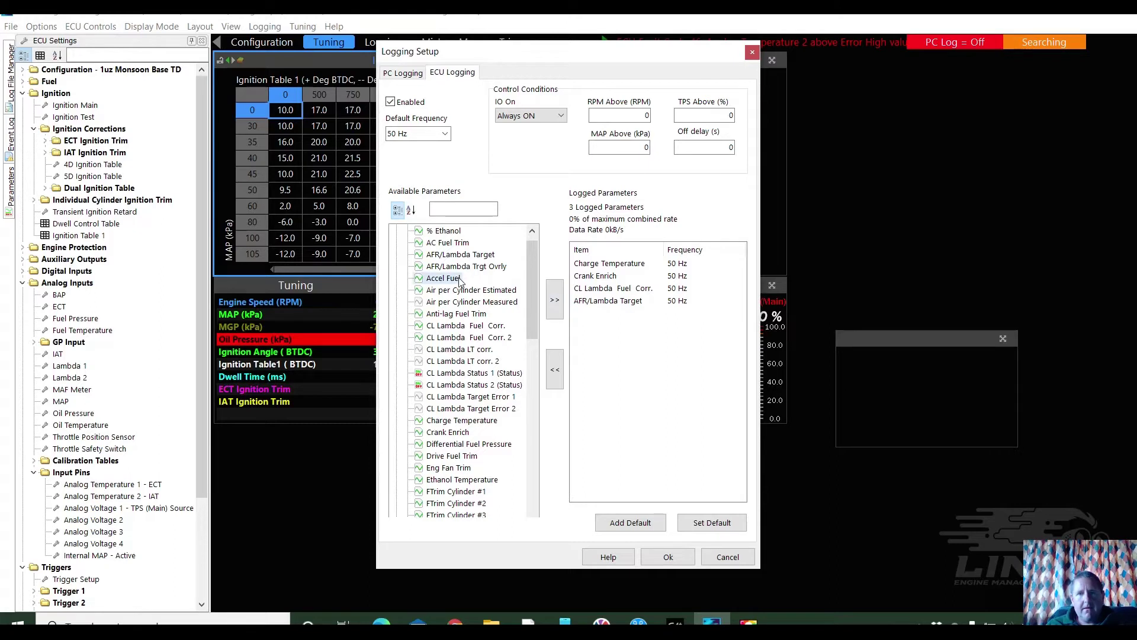
pyautogui.click(553, 302)
# Add the Eng Fan Trim and First Crank Prime fuel parameters to the ECU log
pyautogui.moveTo(527, 272); pyautogui.dragTo(528, 320)
pyautogui.click(448, 314)
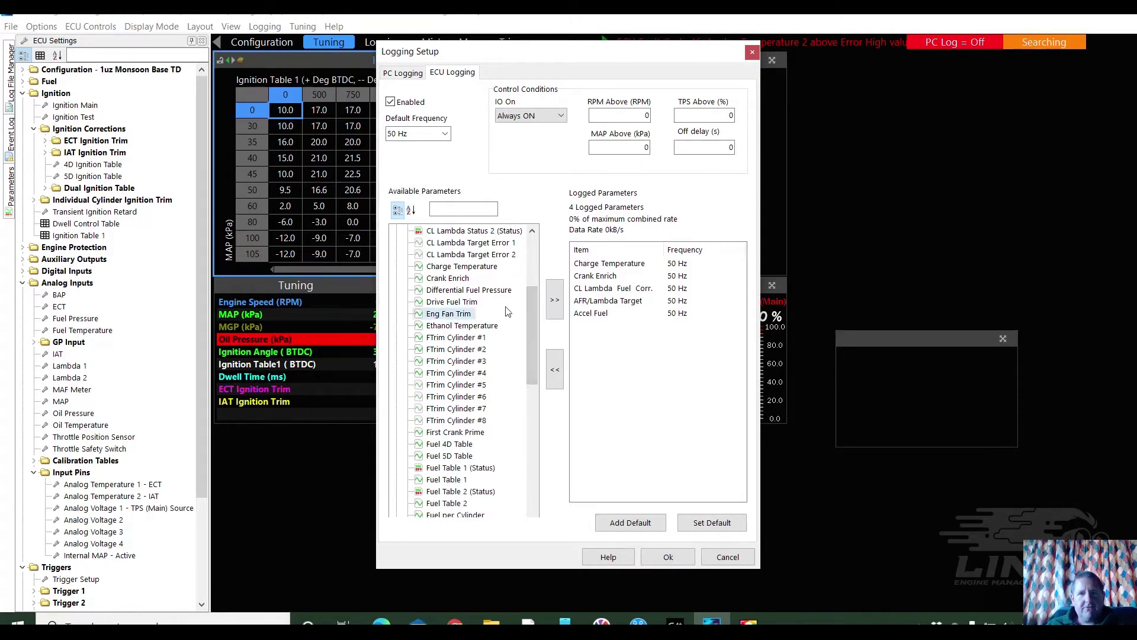
pyautogui.click(554, 300)
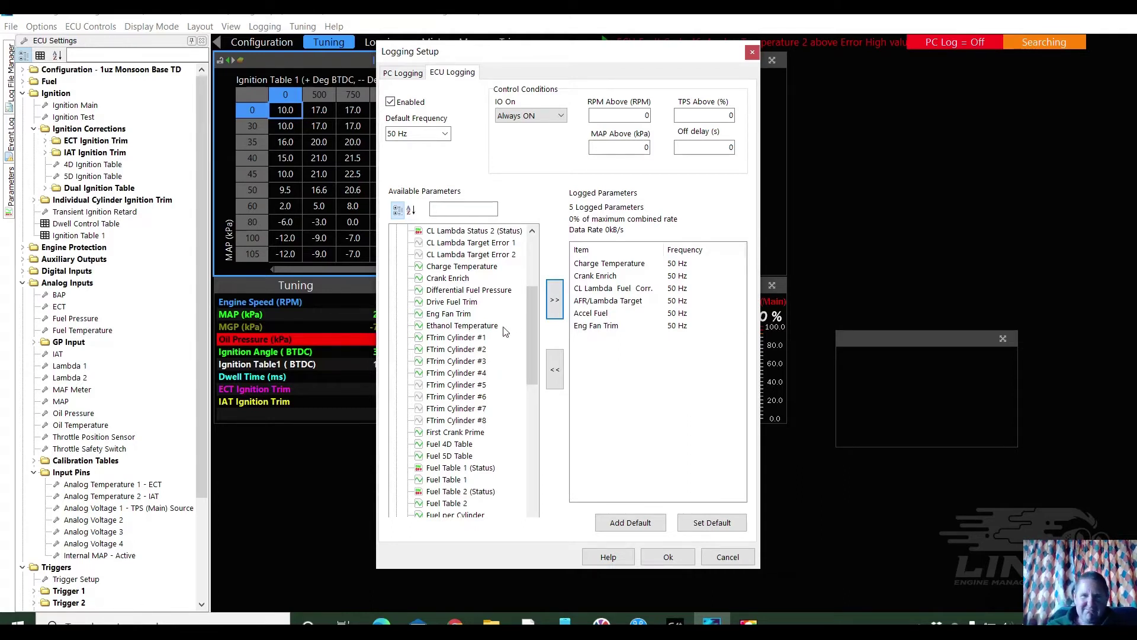
pyautogui.moveTo(528, 311); pyautogui.dragTo(528, 346)
pyautogui.click(459, 301)
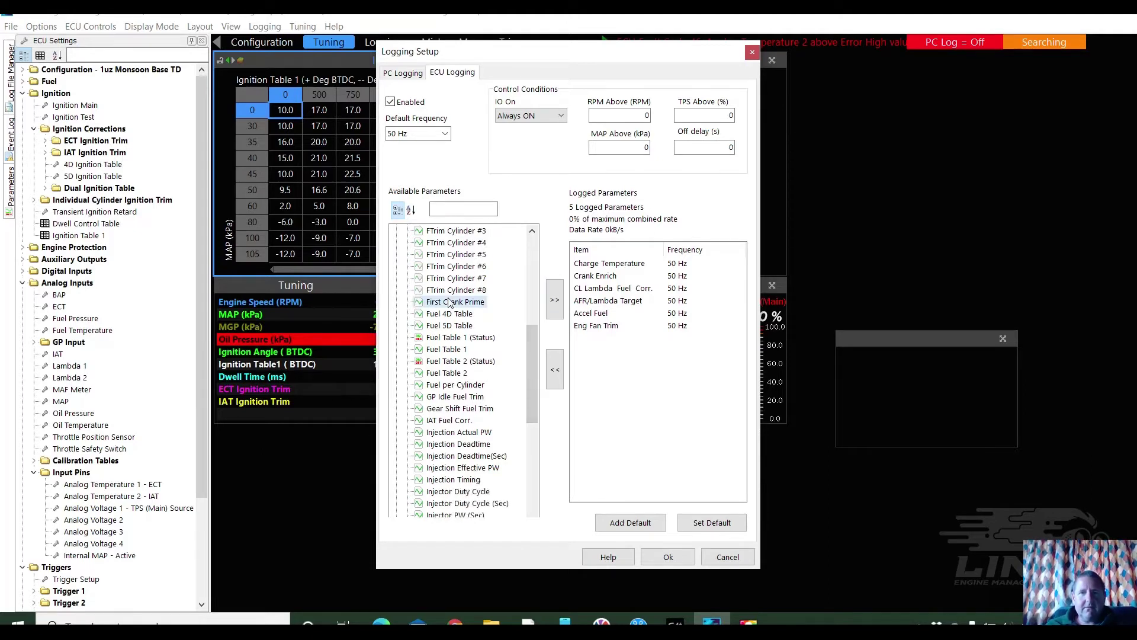
pyautogui.click(555, 300)
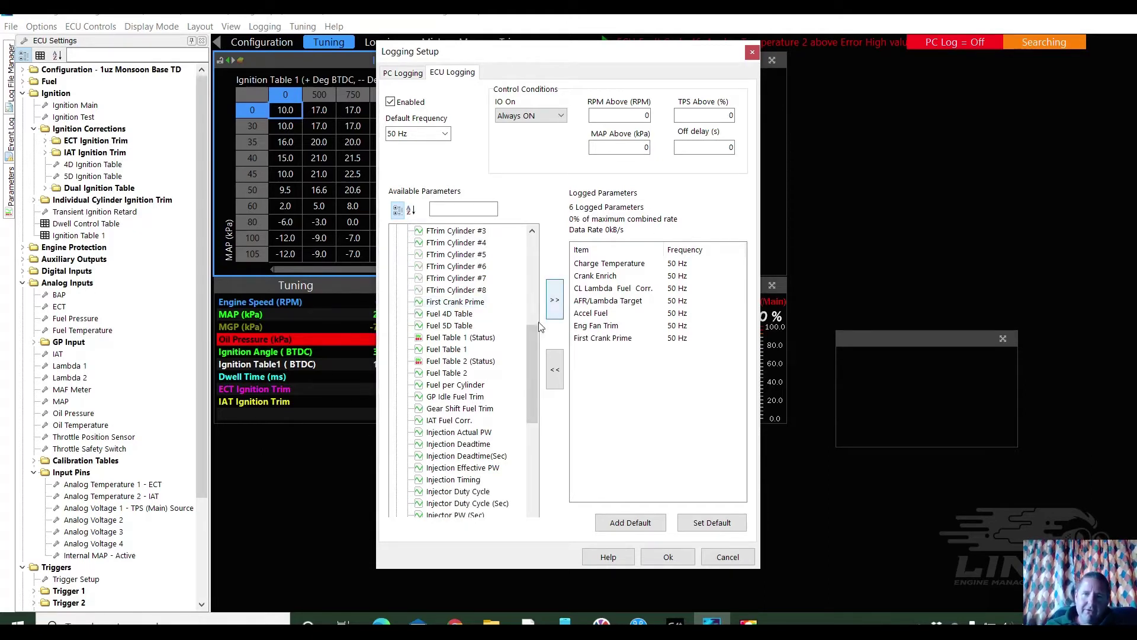
# Add Fuel Table 1 and Fuel Table 1 (Status) together to the logged parameters
pyautogui.click(480, 338)
pyautogui.press('Down')
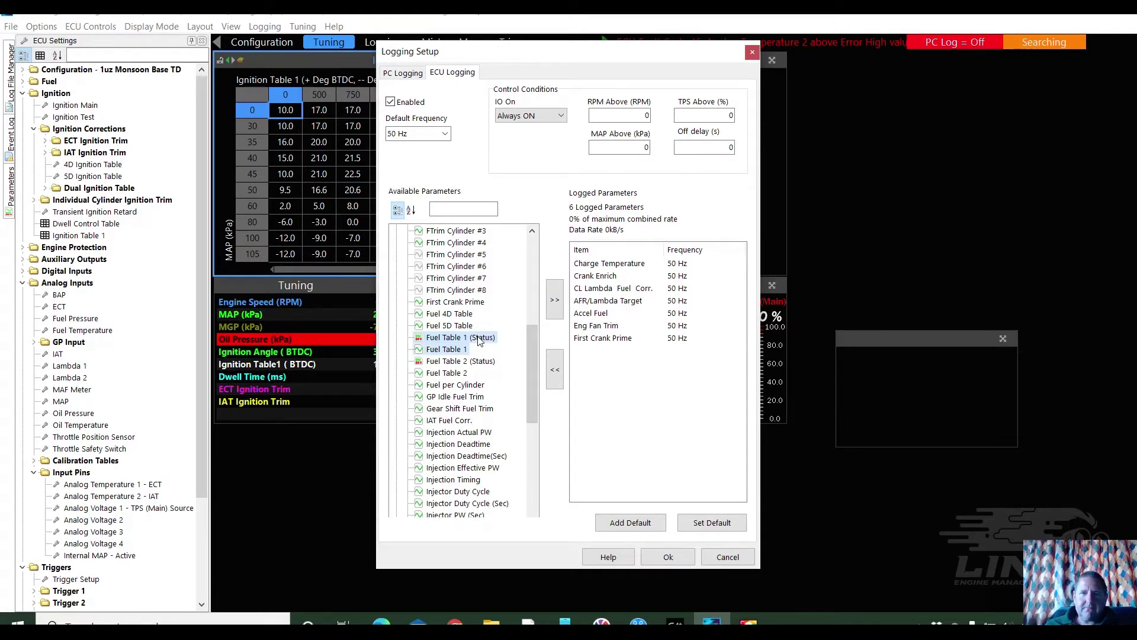
pyautogui.click(554, 302)
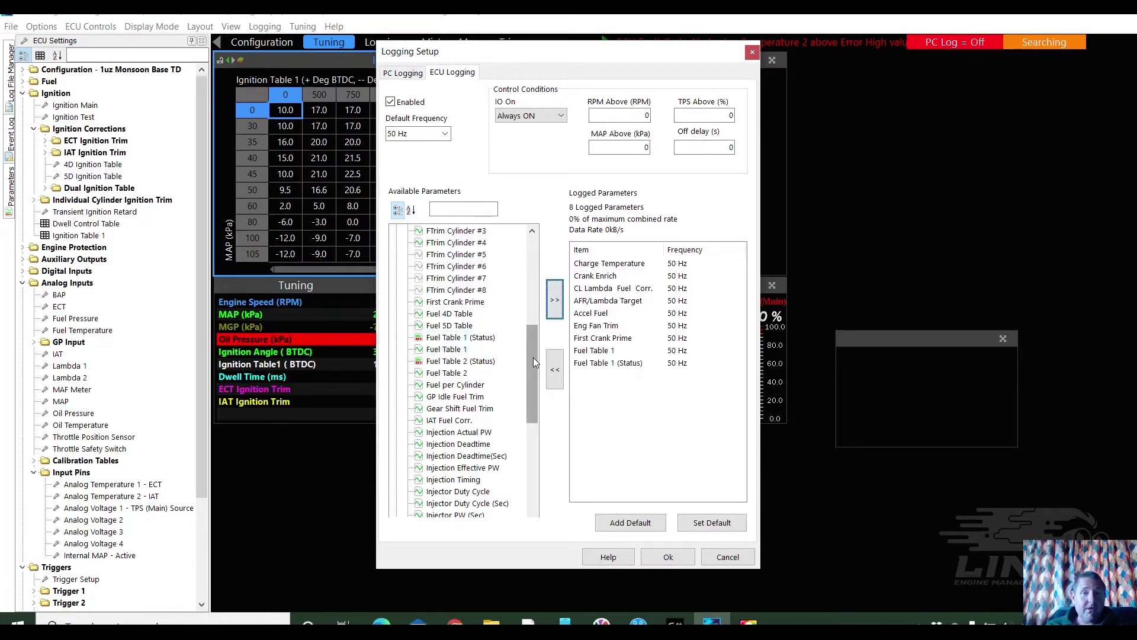
# Add the GP Idle Fuel Trim and IAT Fuel Corr. parameters to the ECU log
pyautogui.moveTo(533, 357); pyautogui.dragTo(532, 367)
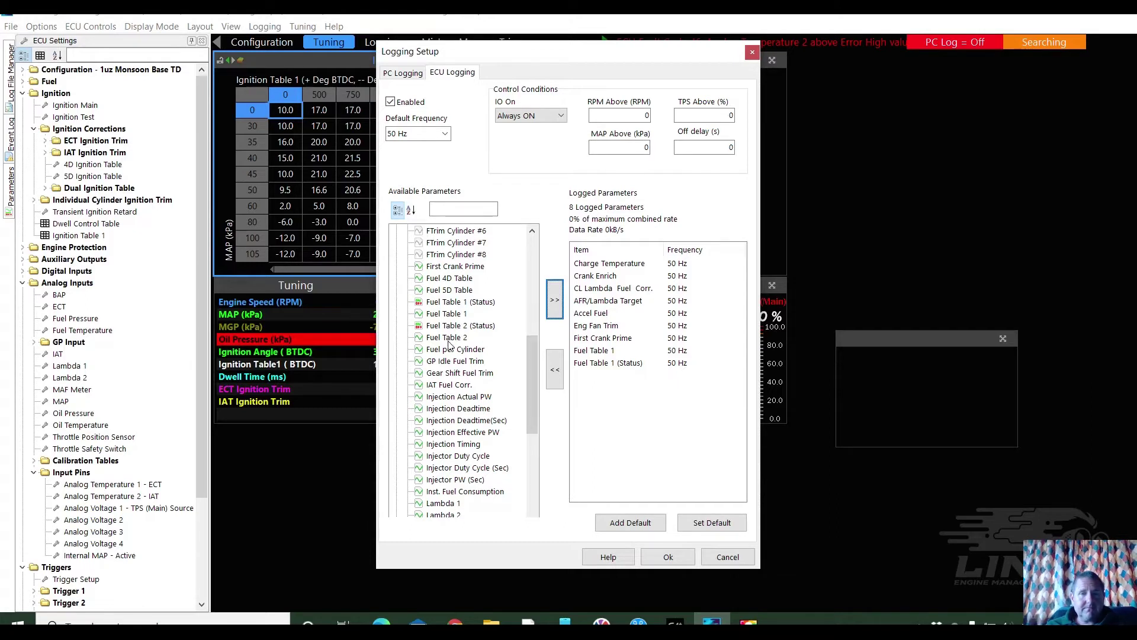
pyautogui.click(448, 363)
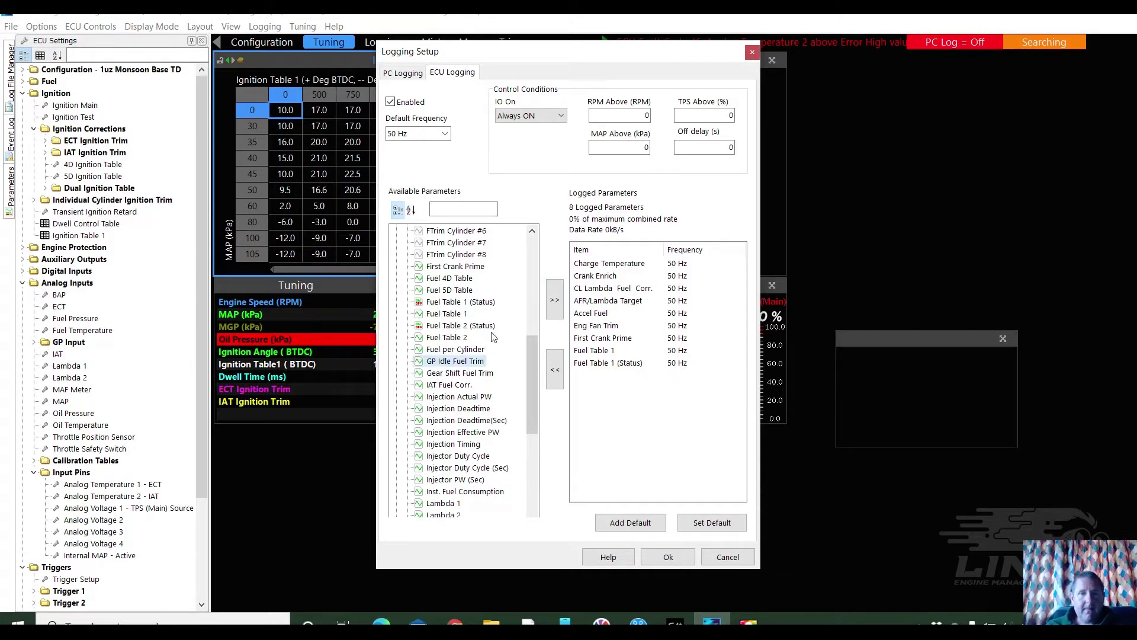
pyautogui.click(552, 299)
pyautogui.click(448, 385)
pyautogui.click(557, 304)
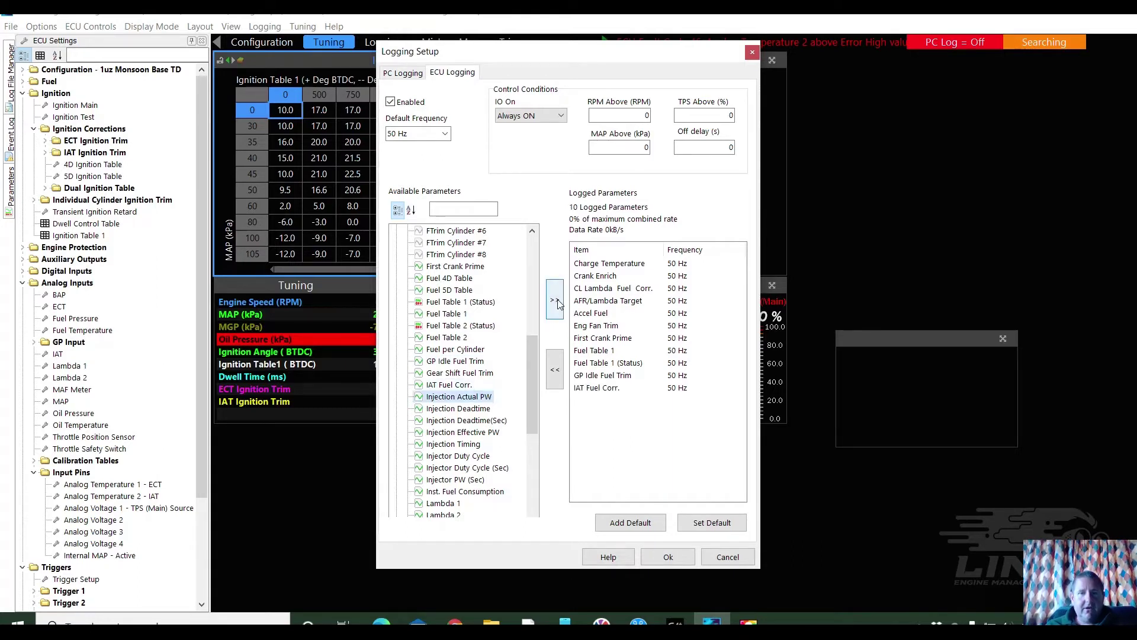
# Add Injection Actual PW, Injection Timing and Injector Duty Cycle to the logged parameters
pyautogui.click(555, 299)
pyautogui.moveTo(534, 359); pyautogui.dragTo(533, 367)
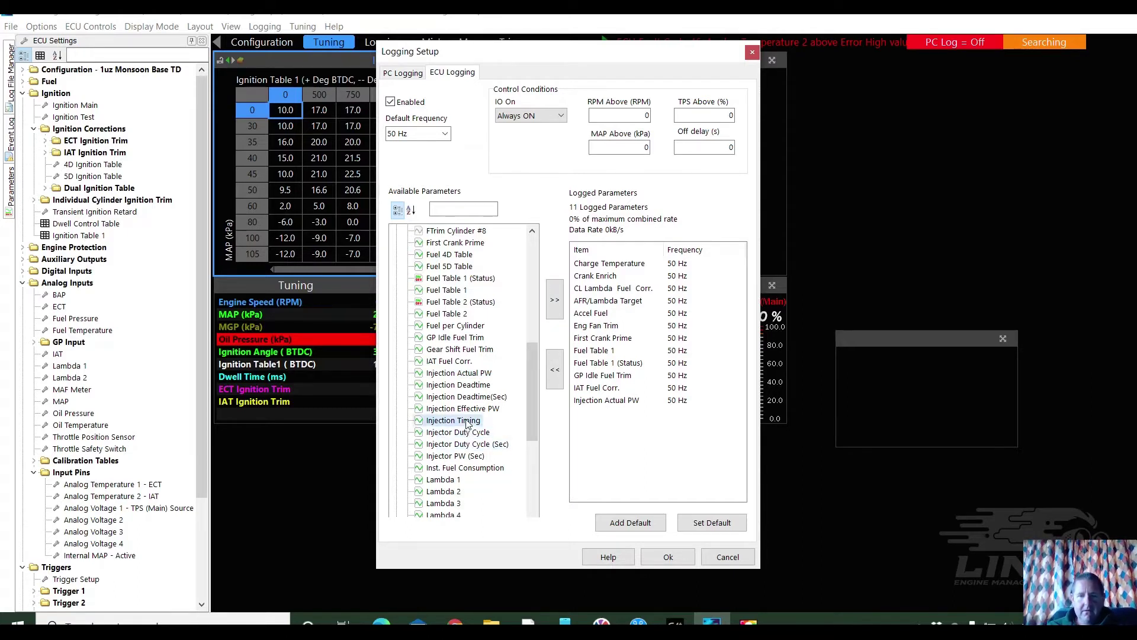
pyautogui.click(556, 304)
# Add the Lambda 1 parameter to the ECU log
pyautogui.moveTo(529, 361); pyautogui.dragTo(528, 390)
pyautogui.click(454, 385)
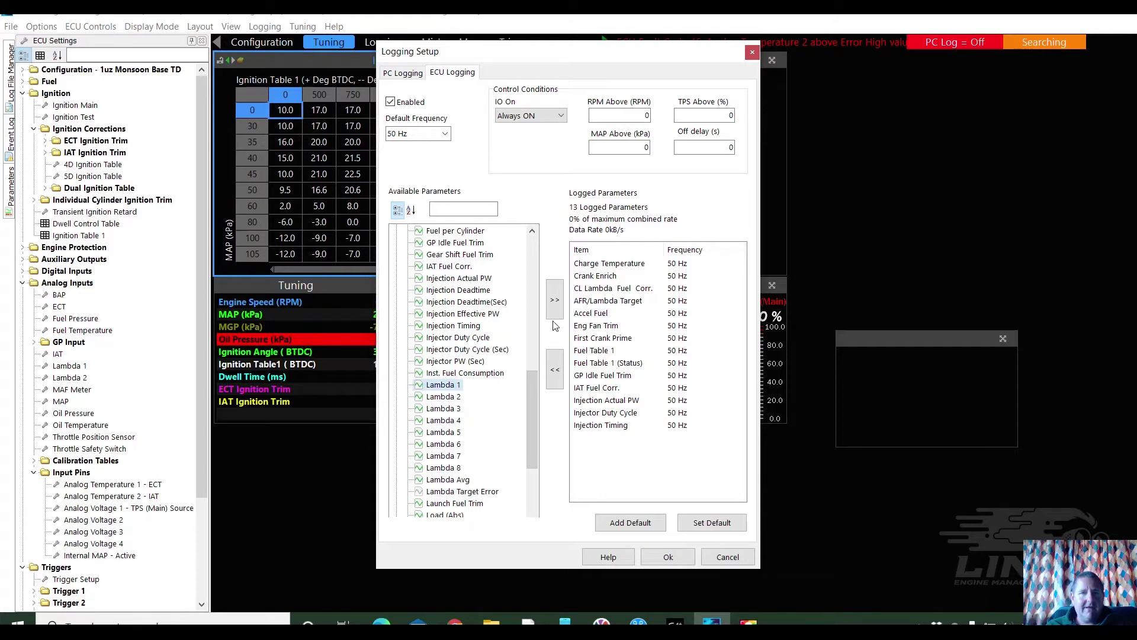
pyautogui.click(556, 298)
# Add the Post Start Enrich, Prime Fuel and Warm Up Enrichment fuel parameters to the ECU log
pyautogui.moveTo(535, 380); pyautogui.dragTo(528, 417)
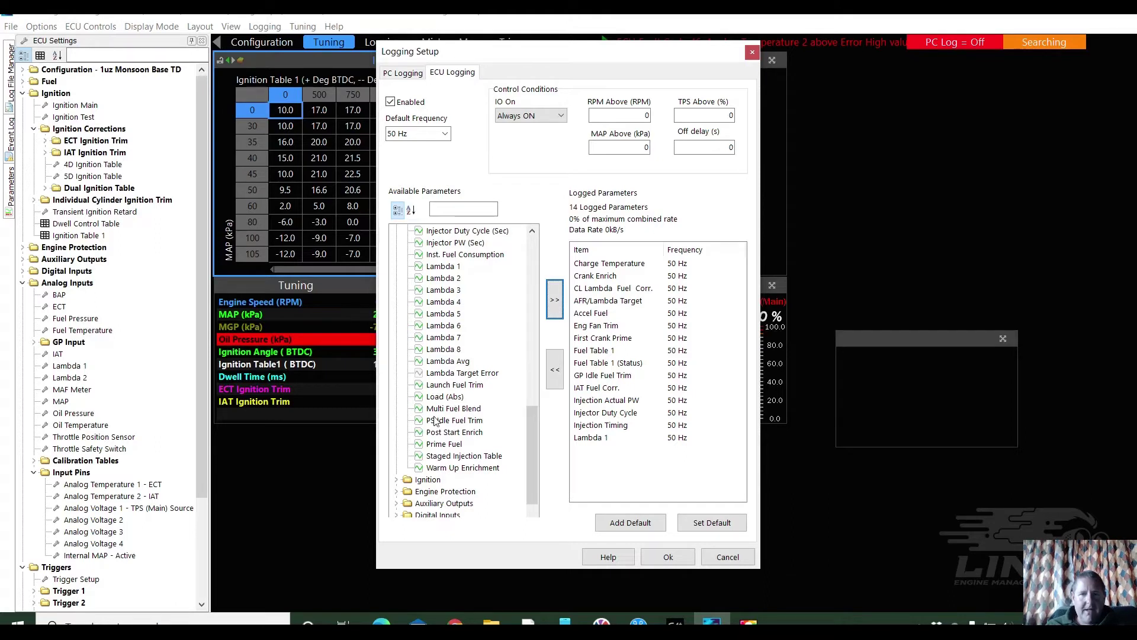
pyautogui.click(442, 437)
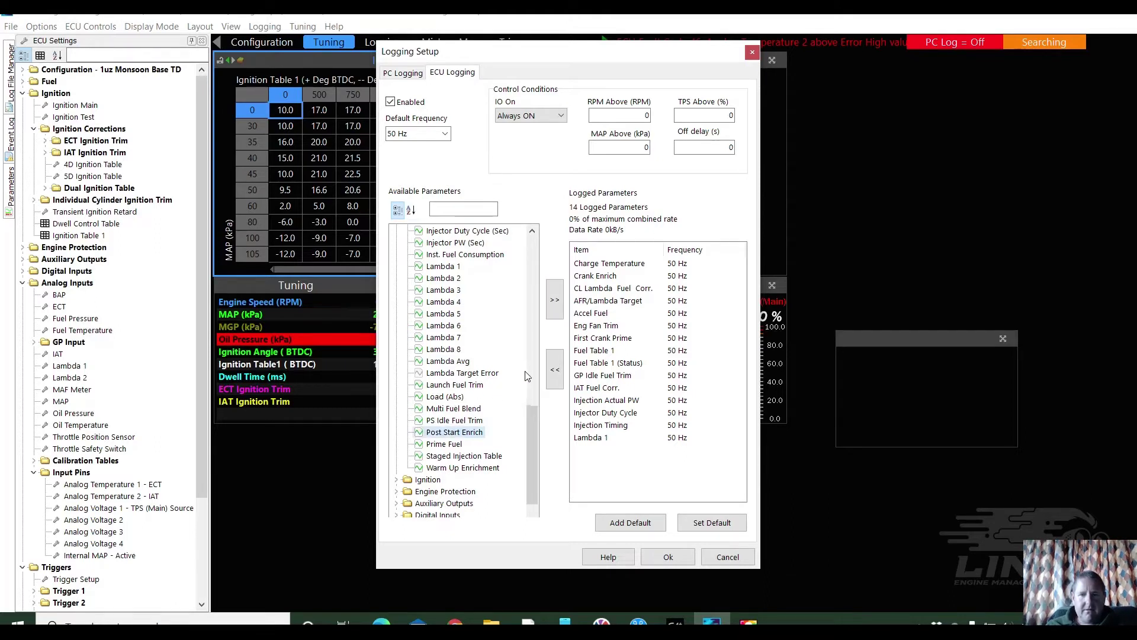
pyautogui.hotkey('shift', 'Down')
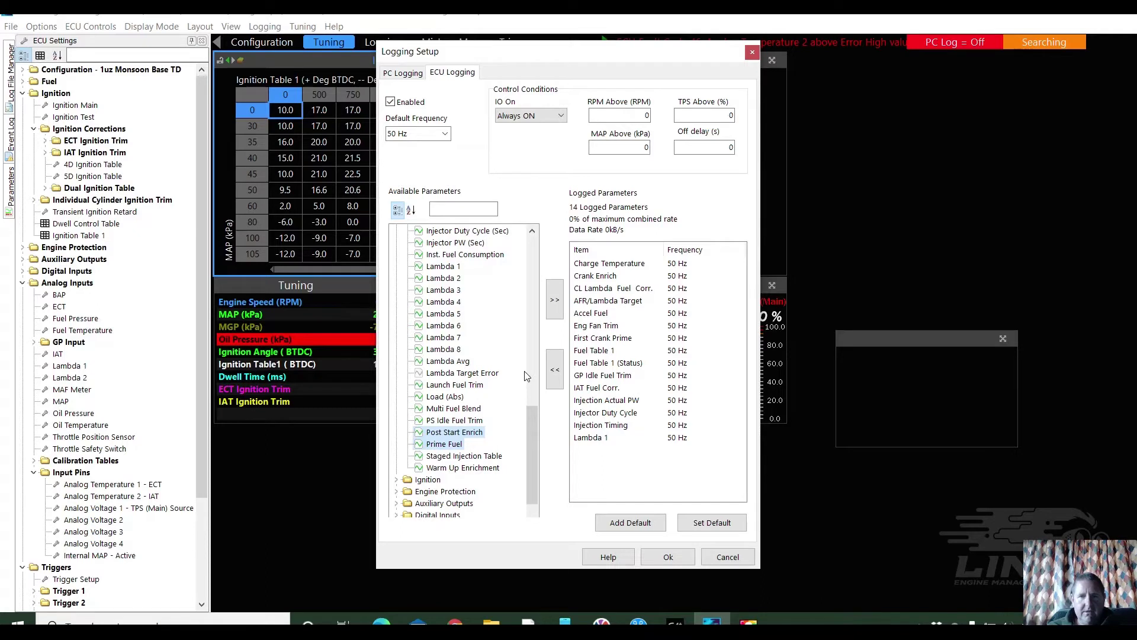
pyautogui.click(555, 299)
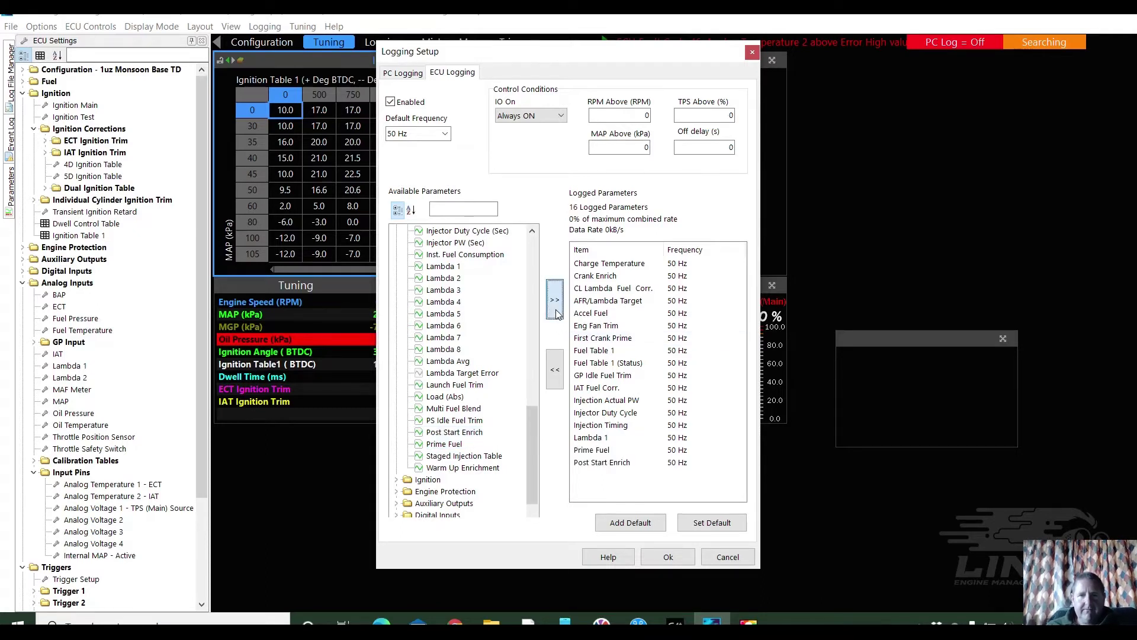
pyautogui.click(442, 469)
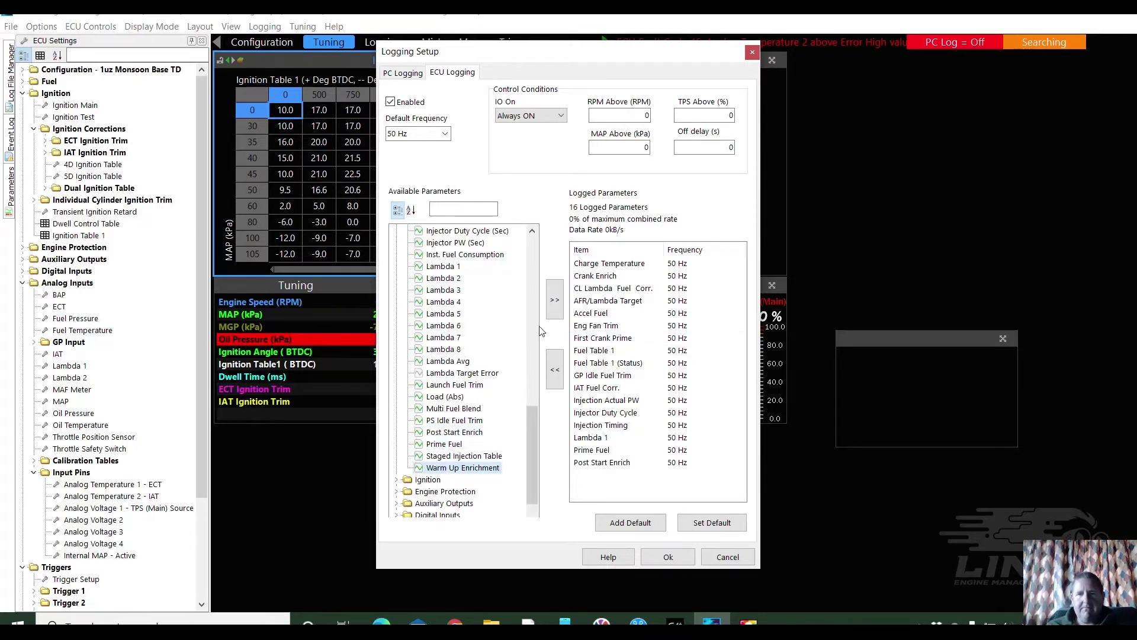
pyautogui.click(557, 299)
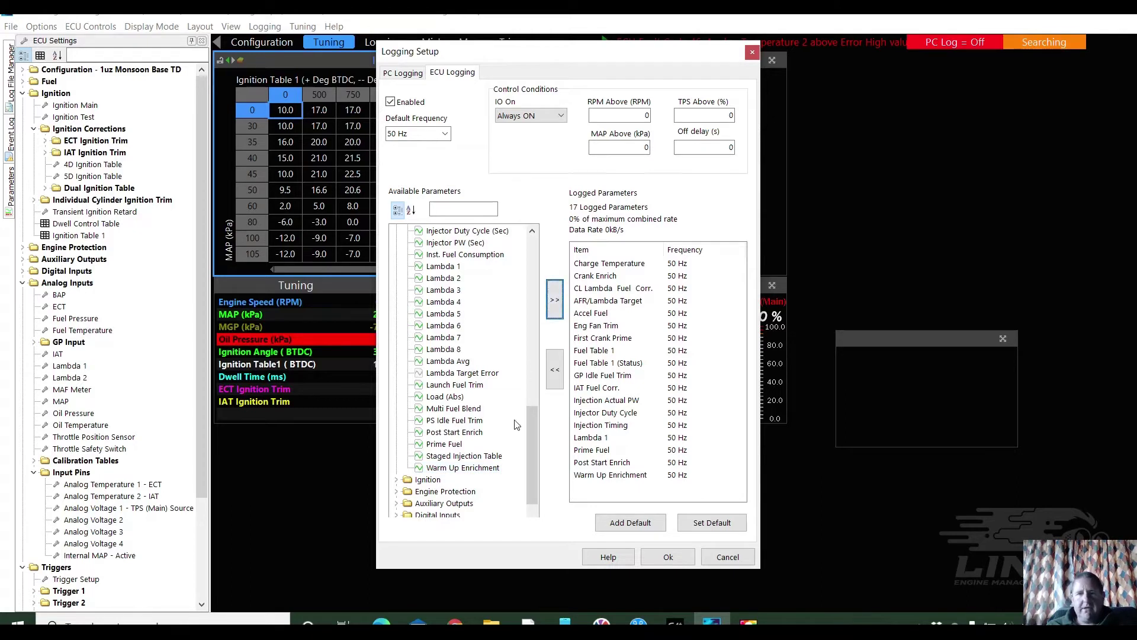
# Add Dwell Time, ECT Ignition Trim and IAT Ignition Trim from the Ignition group to the logged parameters
pyautogui.moveTo(531, 428)
pyautogui.mouseDown()
pyautogui.moveTo(534, 397)
pyautogui.moveTo(531, 448)
pyautogui.mouseUp()
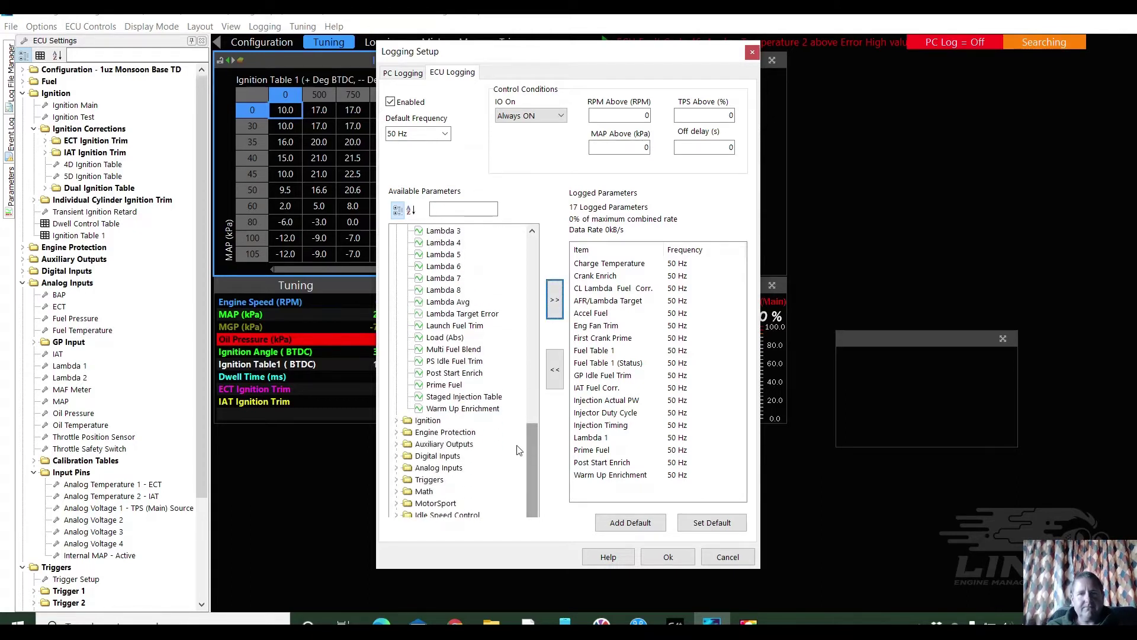
pyautogui.click(396, 422)
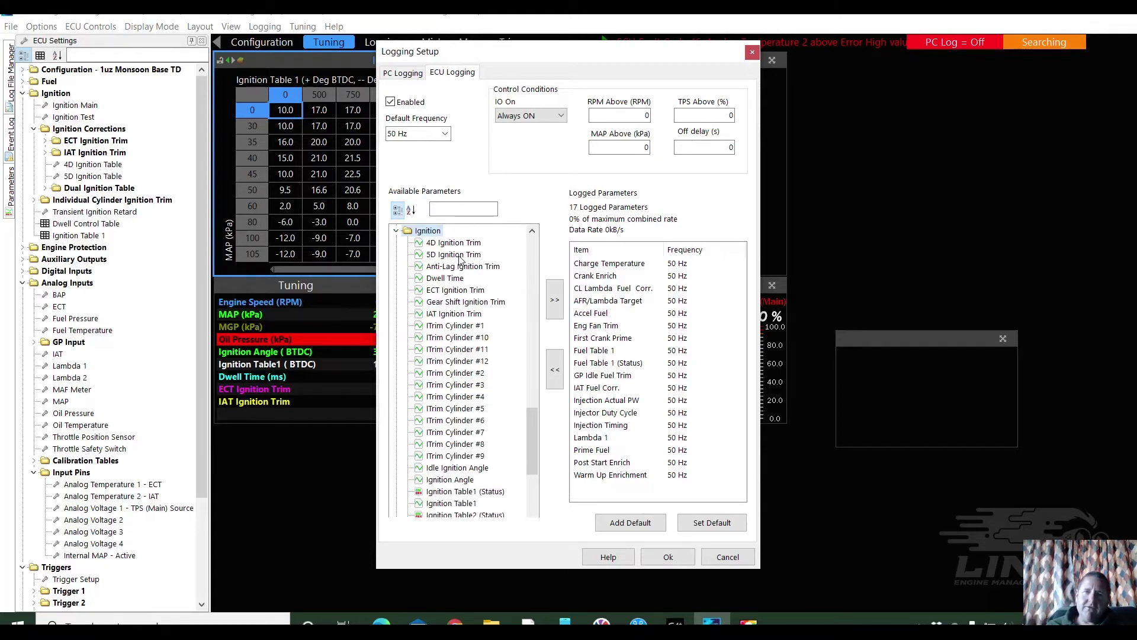
pyautogui.click(444, 278)
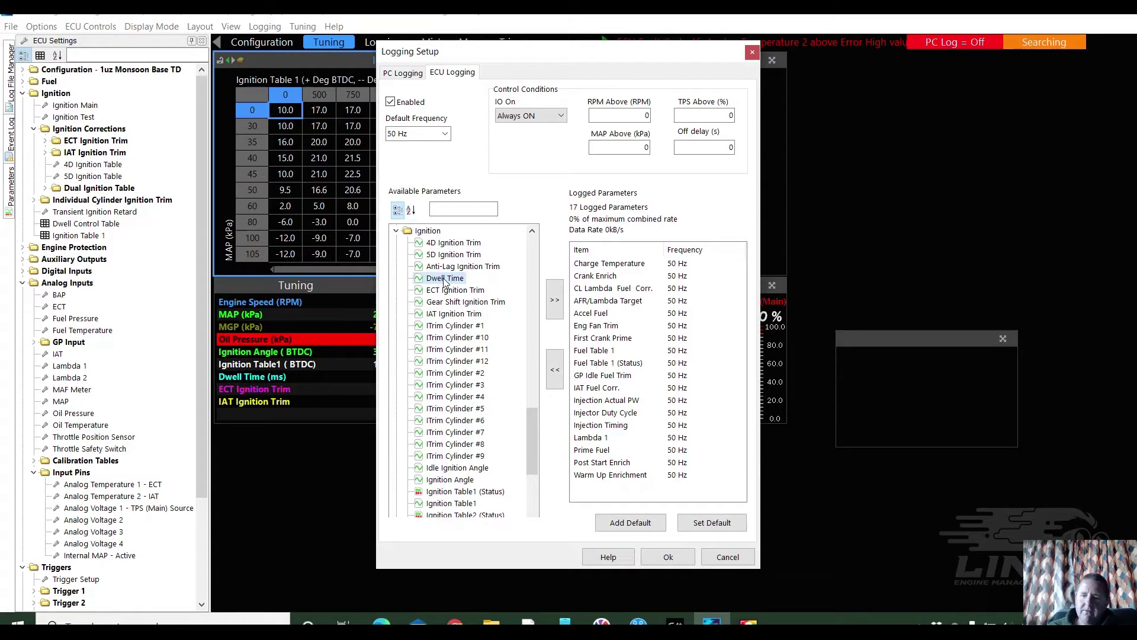
pyautogui.hotkey('shift', 'Down')
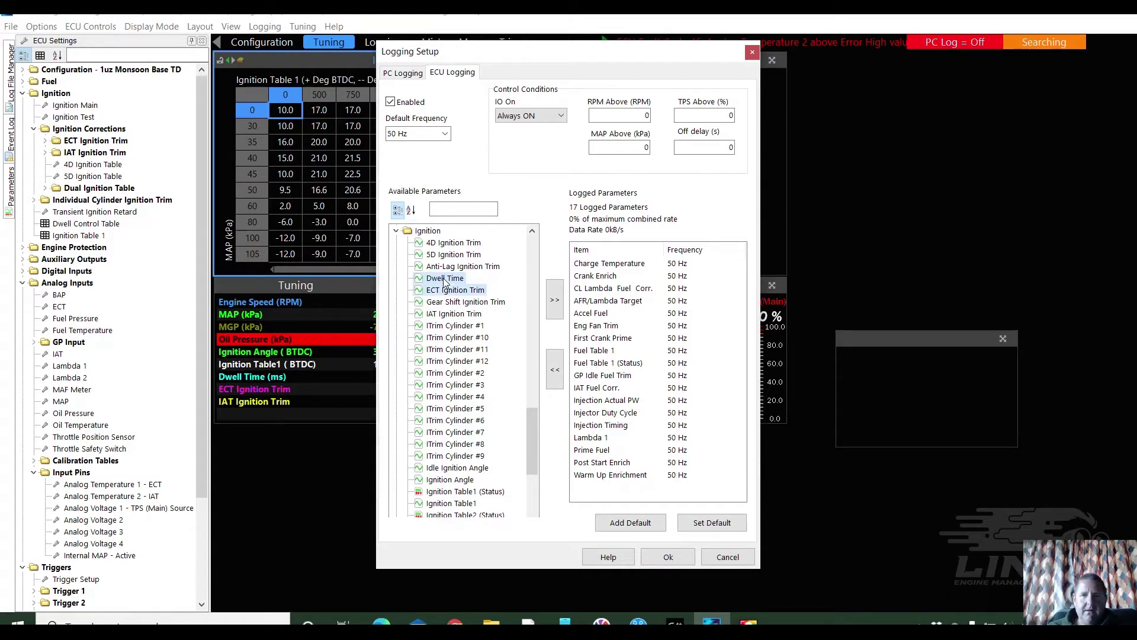
pyautogui.click(555, 299)
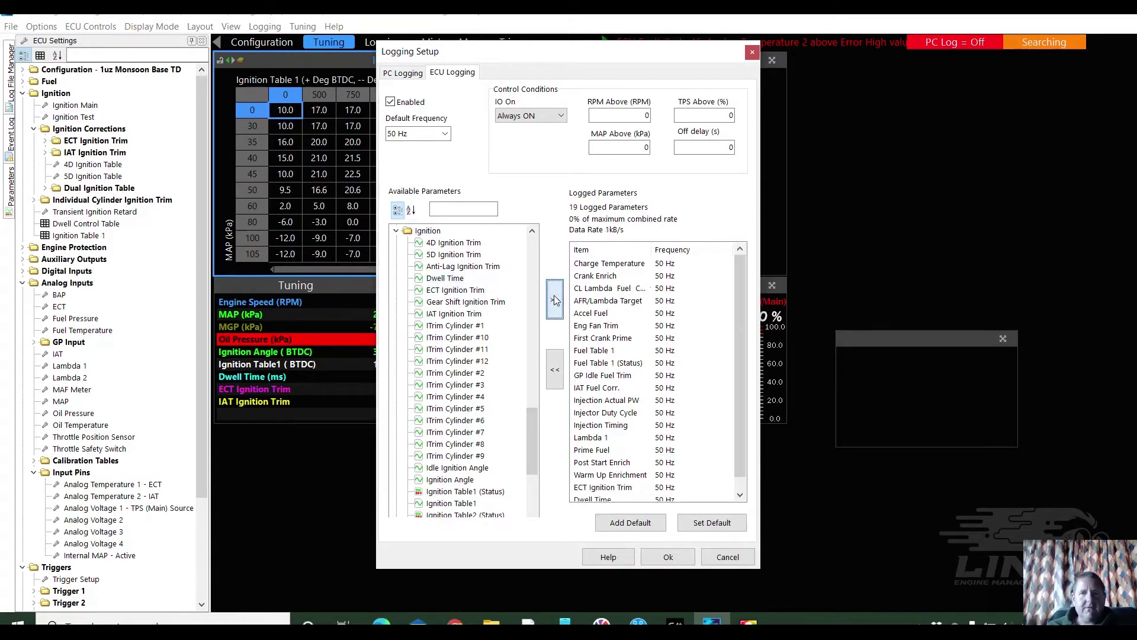
pyautogui.click(477, 315)
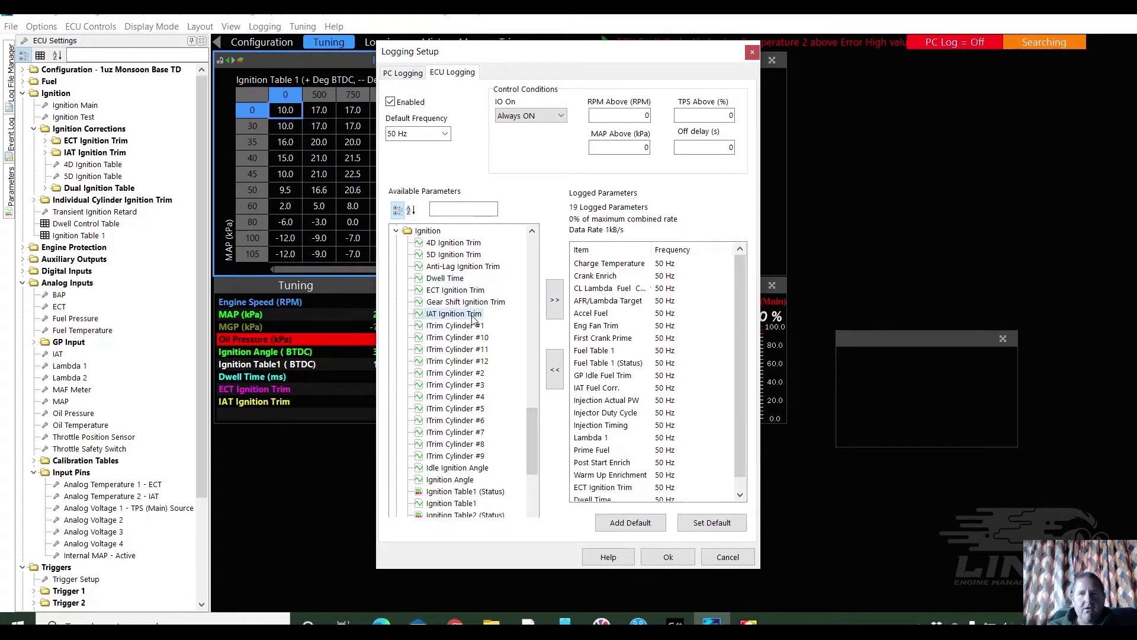
pyautogui.click(556, 303)
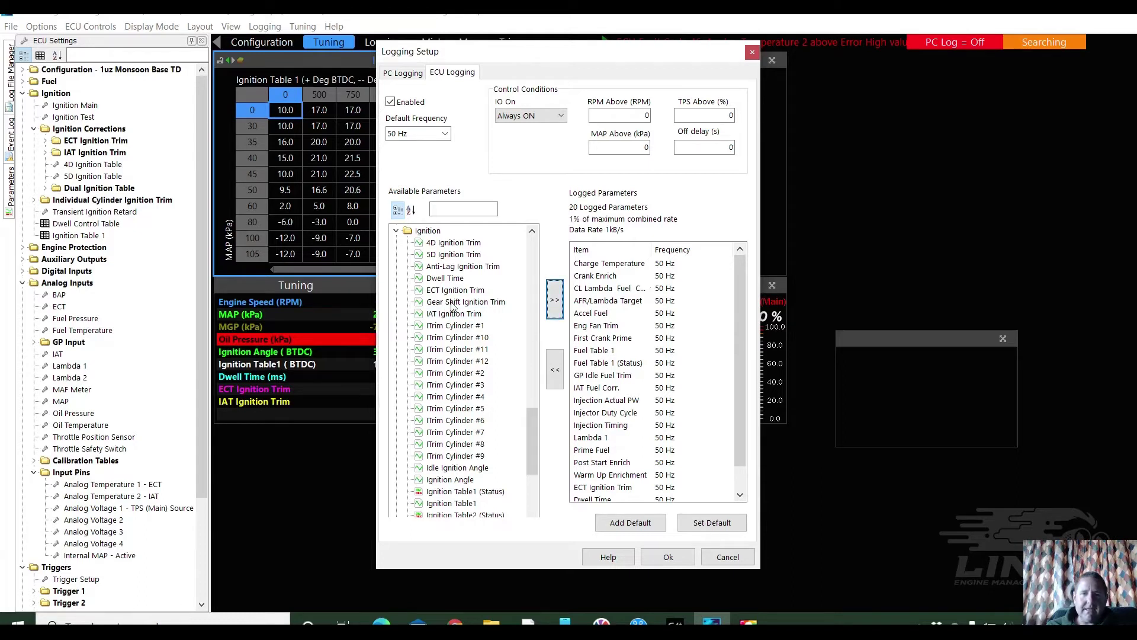
# Add Idle Ignition Angle, Ignition Angle, Ignition Table1 (Status) and Ignition Table1 together to the ECU log
pyautogui.moveTo(534, 423); pyautogui.dragTo(536, 451)
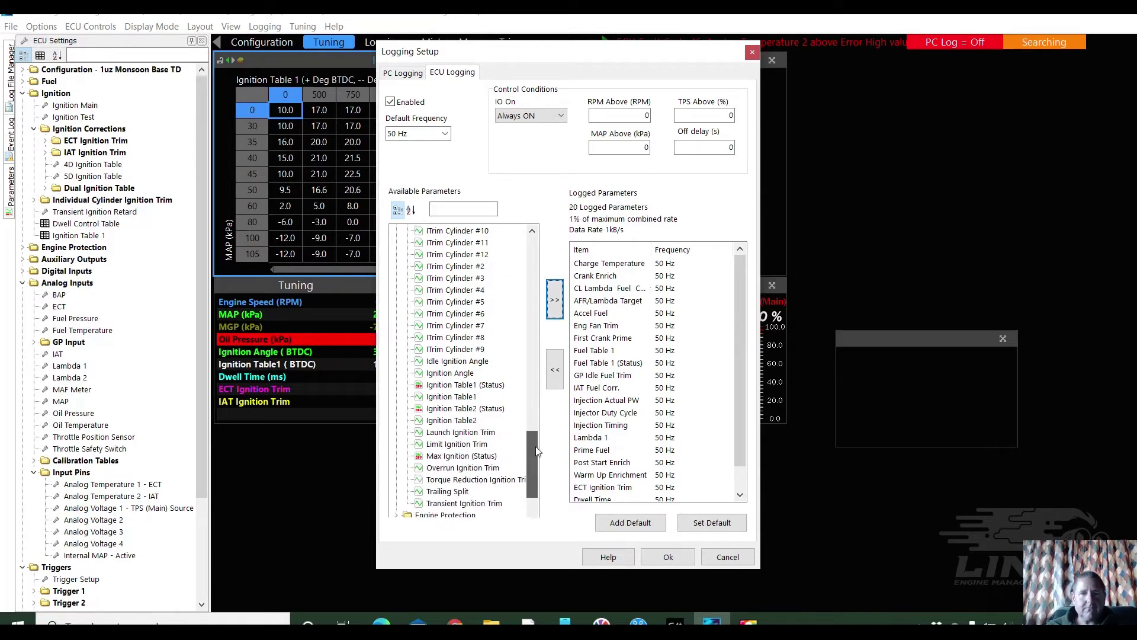
pyautogui.click(440, 363)
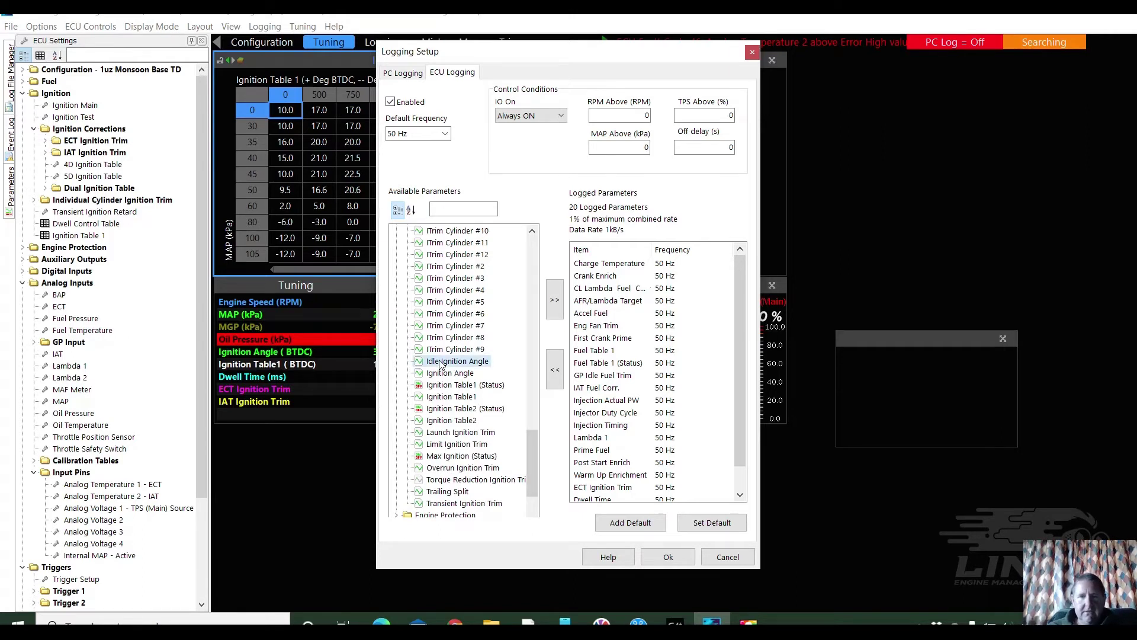
pyautogui.hotkey('shift', 'Down')
pyautogui.hotkey('shift', 'Down')
pyautogui.hotkey('shift', 'Down')
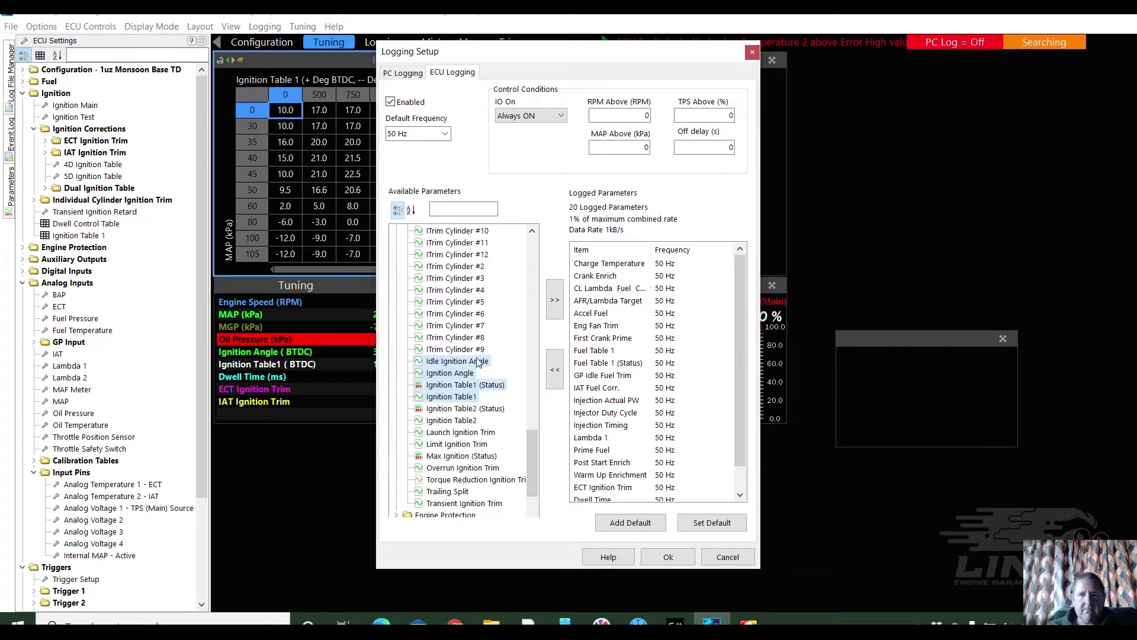
pyautogui.click(553, 301)
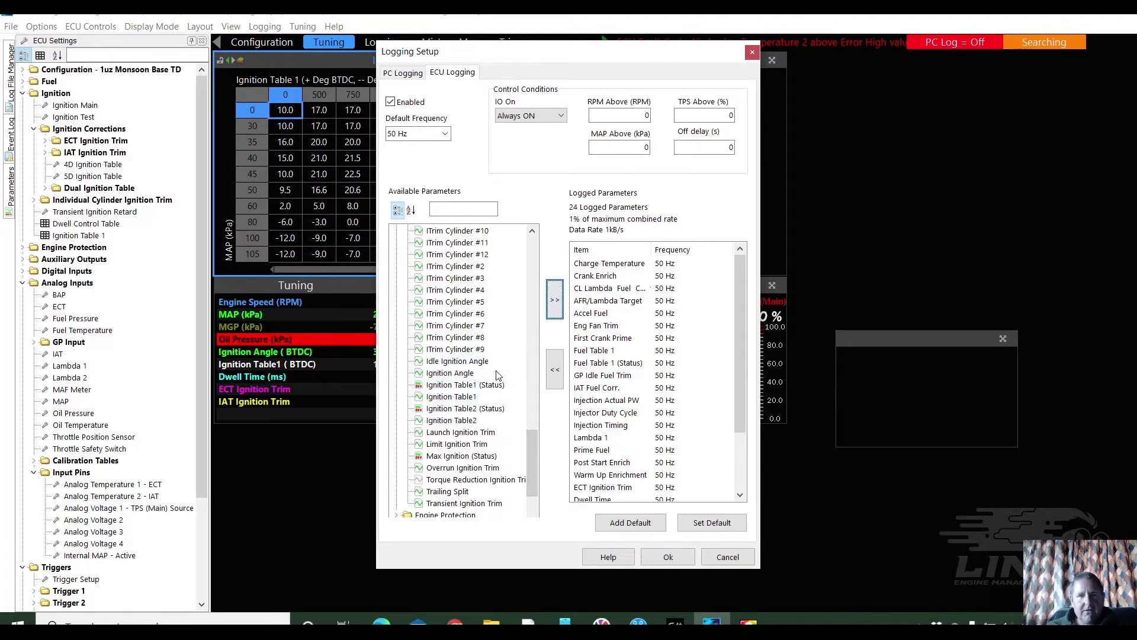
# Add Ignition Table2 (Status) and Ignition Table2 to the logged parameters
pyautogui.click(452, 409)
pyautogui.hotkey('shift', 'Down')
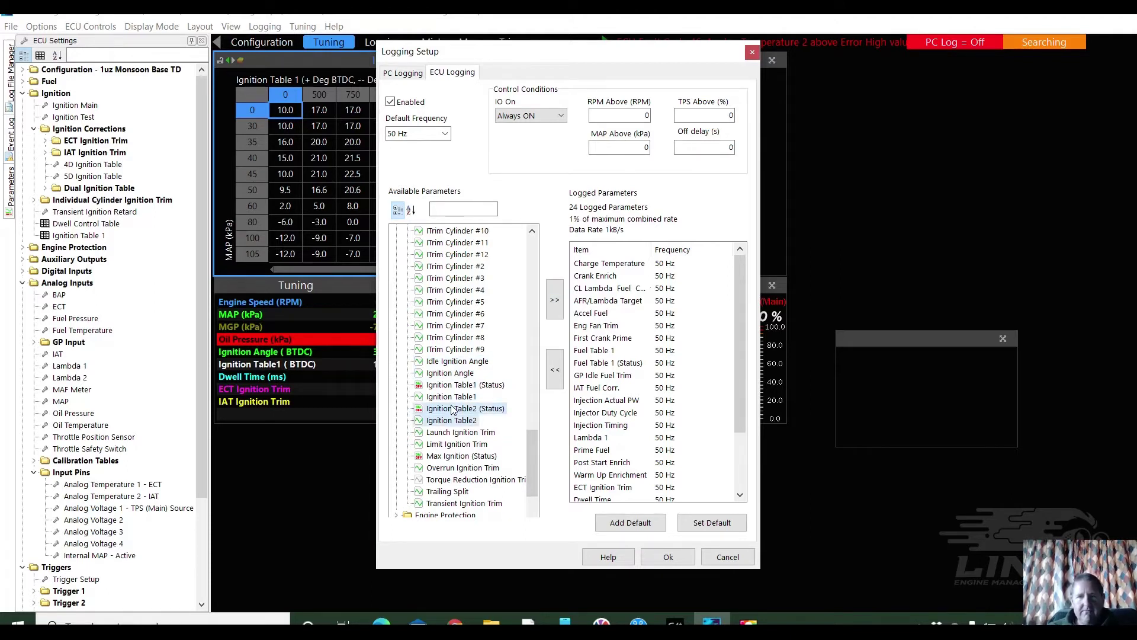
pyautogui.click(555, 311)
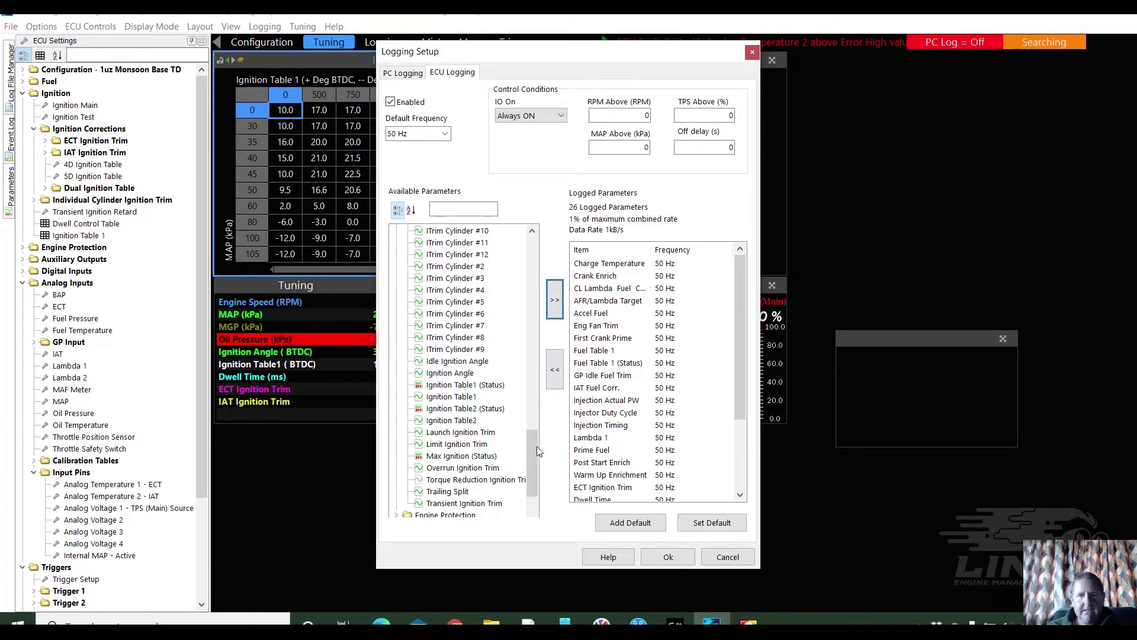
# Add Fuel Table 2 (Status) and Fuel Table 2 from the Fuel group to the ECU log
pyautogui.moveTo(531, 461); pyautogui.dragTo(531, 345)
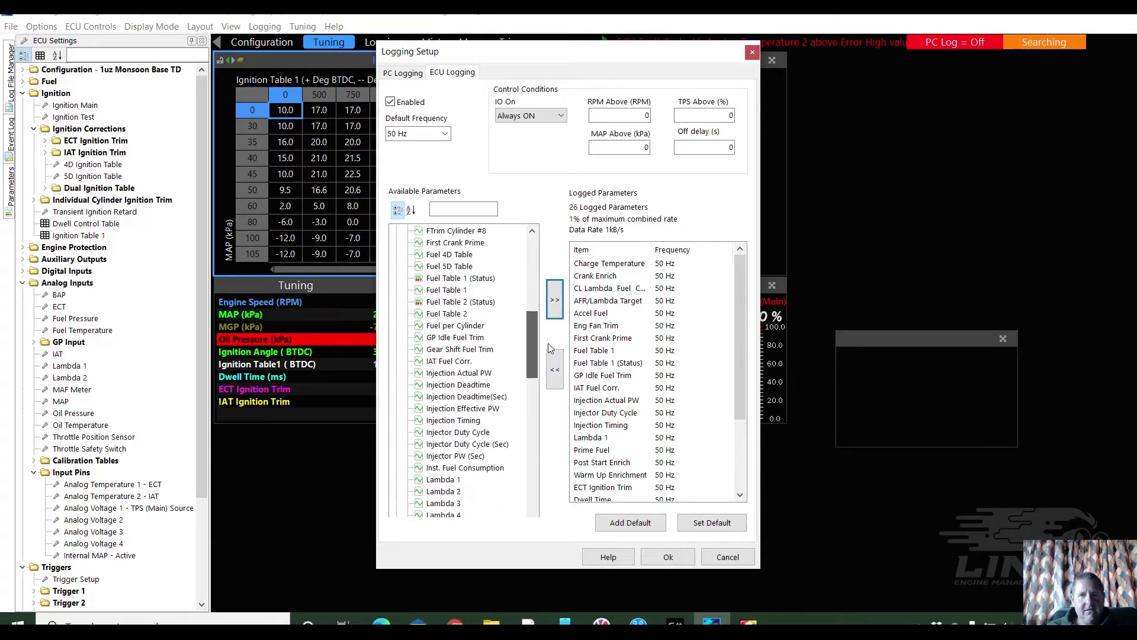
pyautogui.click(470, 305)
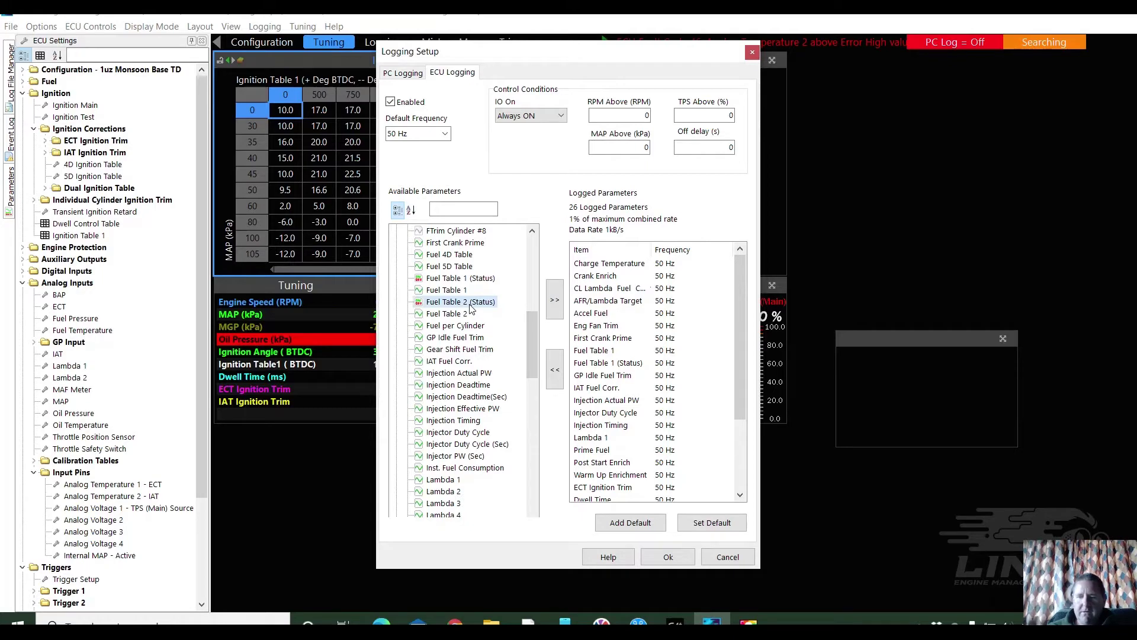
pyautogui.hotkey('shift', 'Down')
pyautogui.click(555, 304)
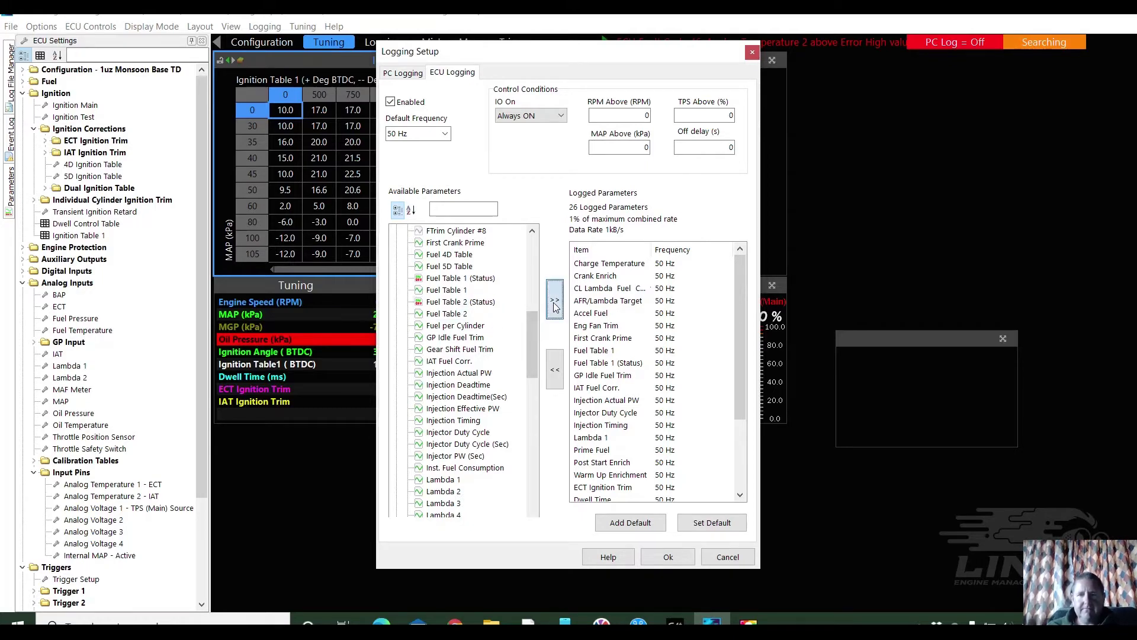
# Add the Limit Ignition Trim, Overrun Ignition Trim and Transient Ignition Trim parameters to the ECU log
pyautogui.moveTo(534, 323); pyautogui.dragTo(528, 453)
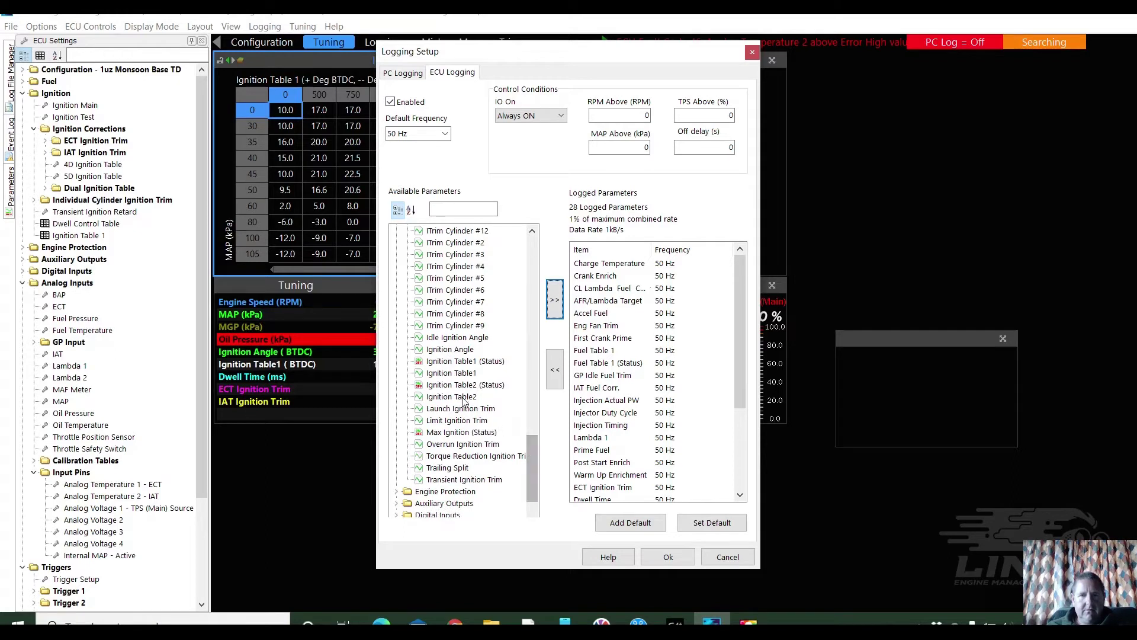
pyautogui.click(456, 421)
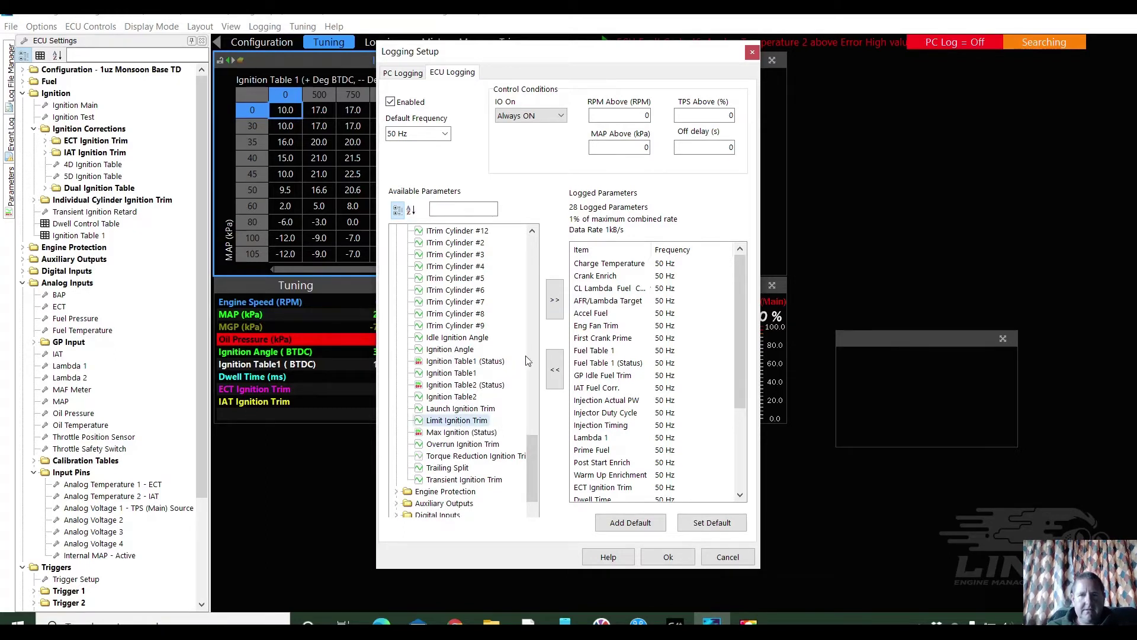
pyautogui.click(555, 307)
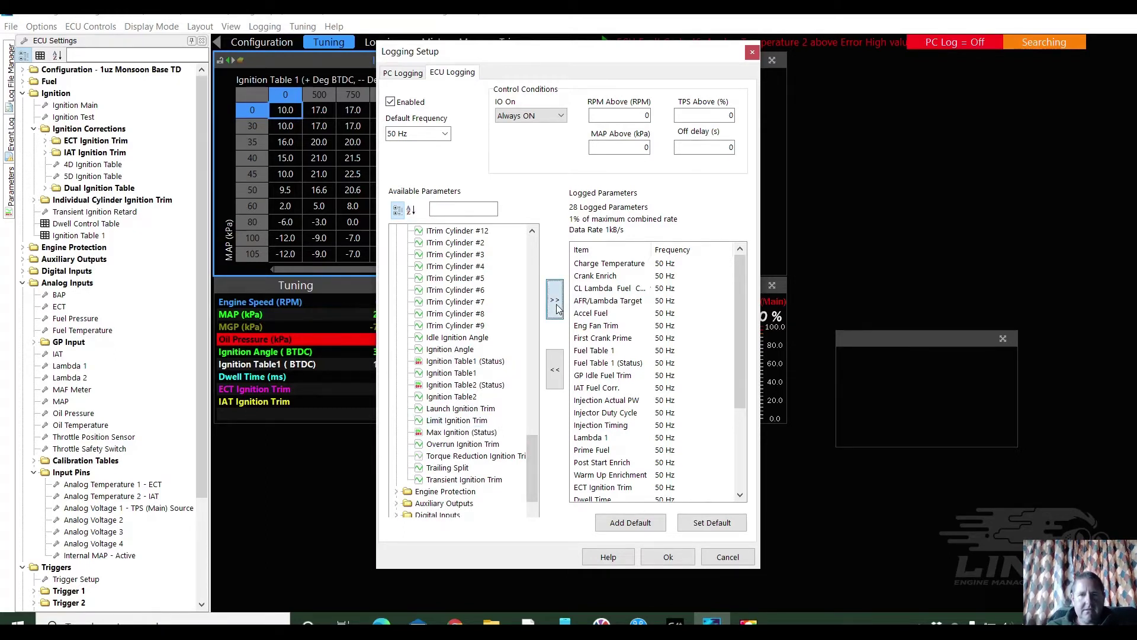
pyautogui.click(555, 305)
pyautogui.click(477, 448)
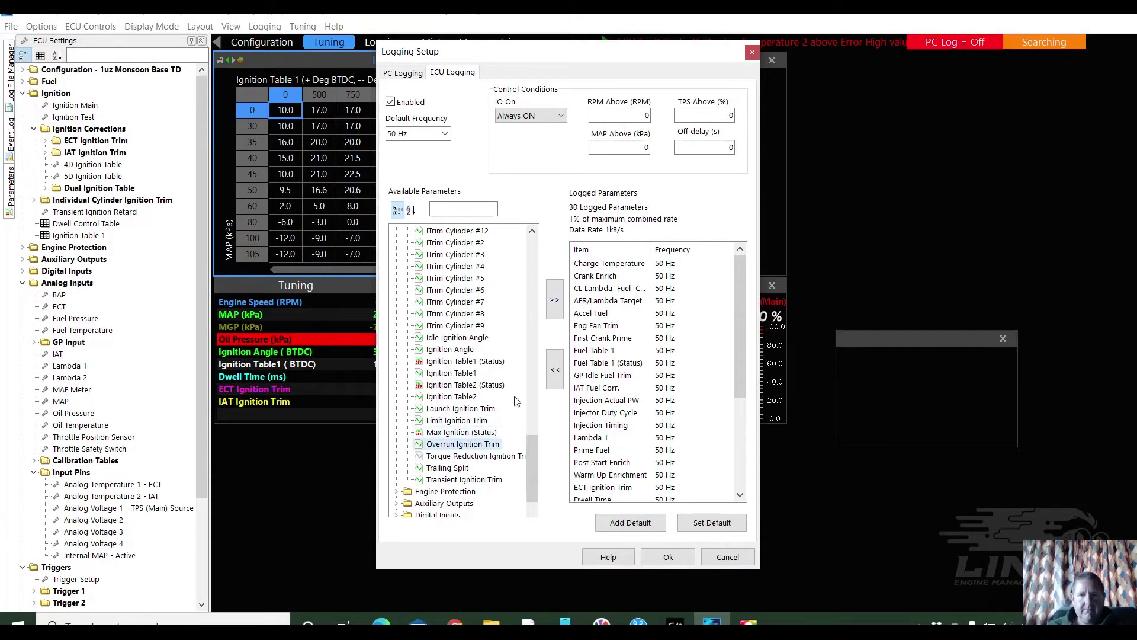
pyautogui.click(555, 299)
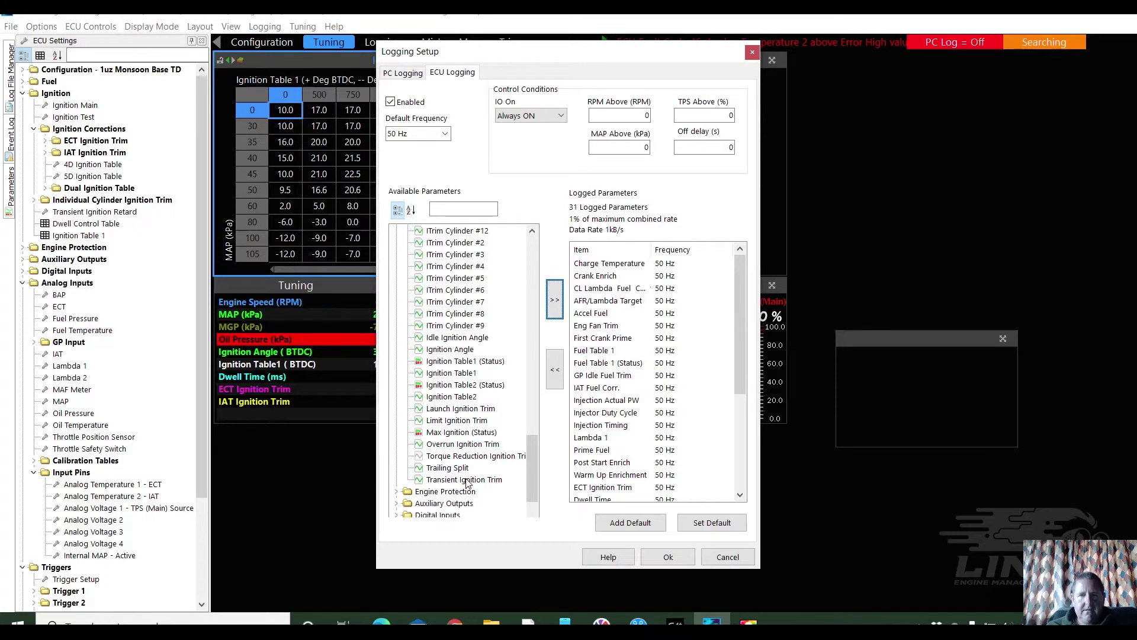
pyautogui.click(466, 480)
pyautogui.click(555, 305)
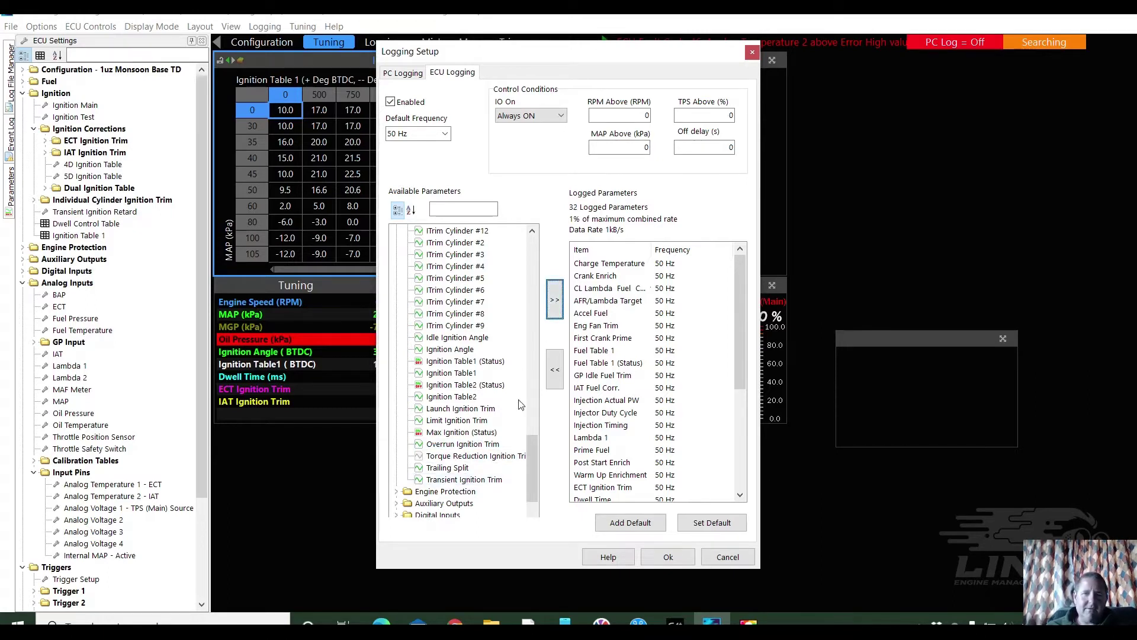
# Collapse the Ignition and Fuel groups in the available parameters
pyautogui.moveTo(530, 454); pyautogui.dragTo(527, 412)
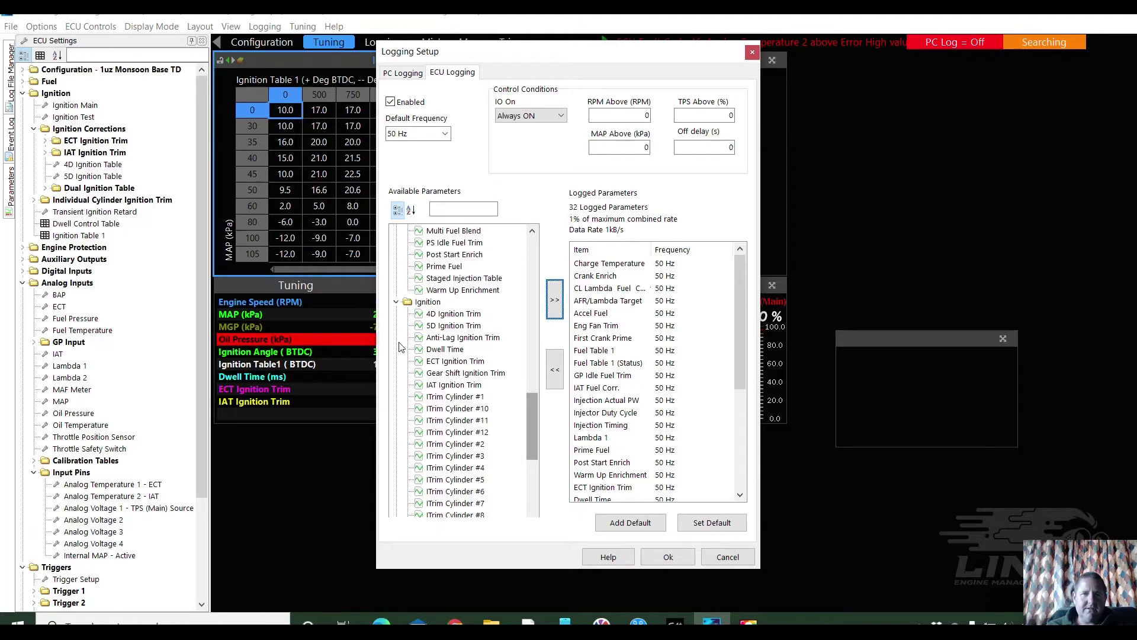
pyautogui.click(396, 303)
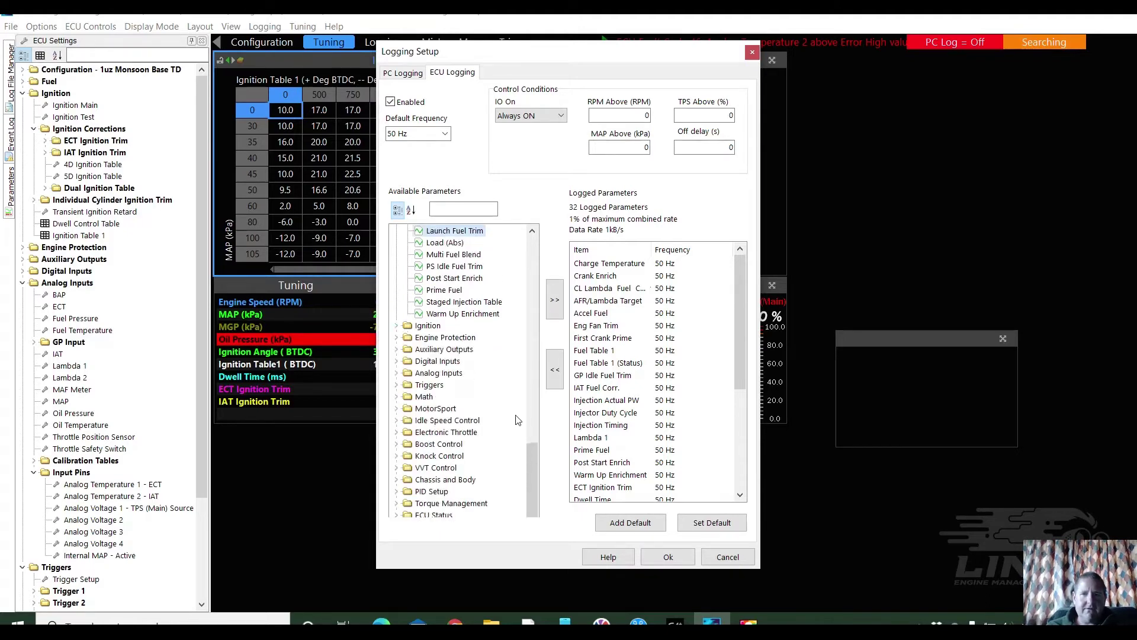
pyautogui.moveTo(533, 471); pyautogui.dragTo(525, 260)
pyautogui.click(396, 230)
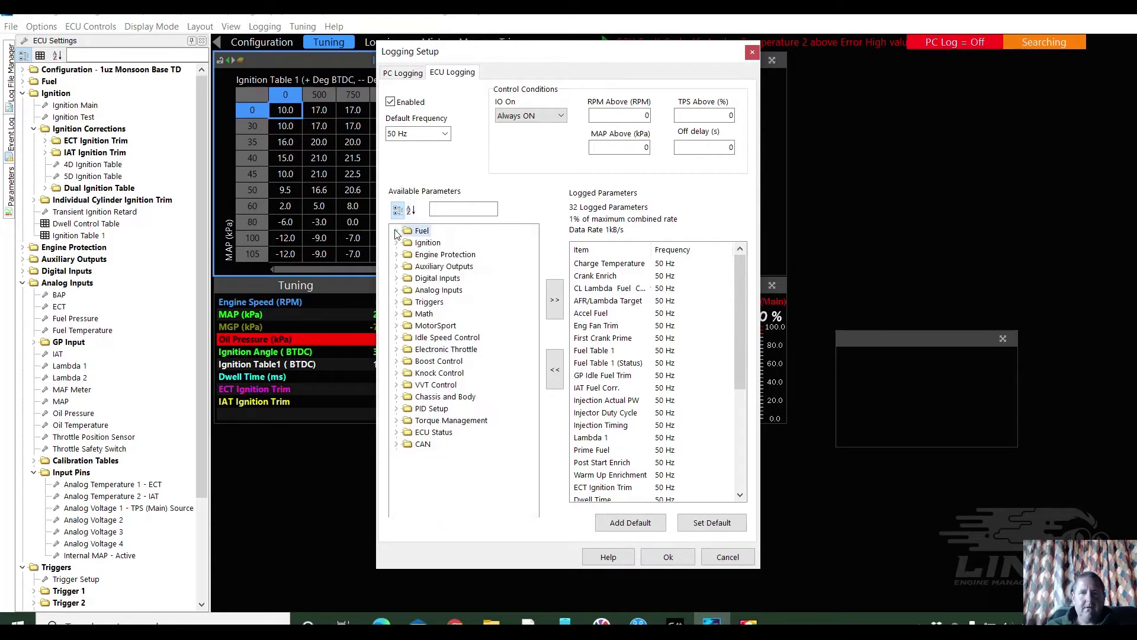
# Add % Fuel Cut, % Ignition Cut and Engine Kill (Status) from the Engine Protection group to the ECU log
pyautogui.click(396, 255)
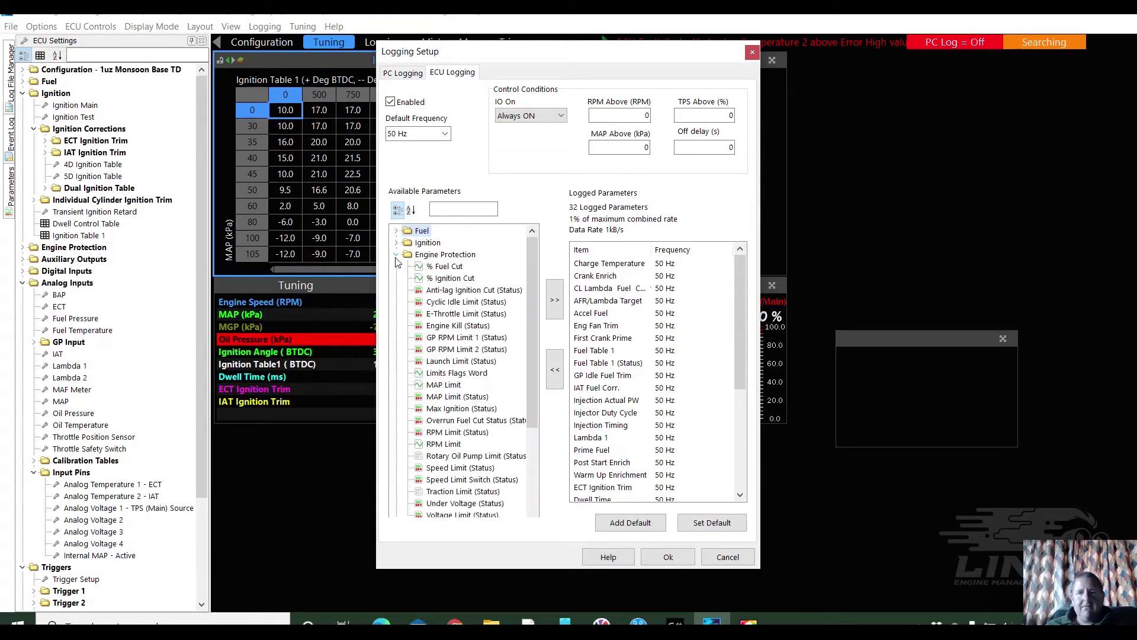
pyautogui.click(444, 267)
pyautogui.keyDown('shift'); pyautogui.click(450, 278); pyautogui.keyUp('shift')
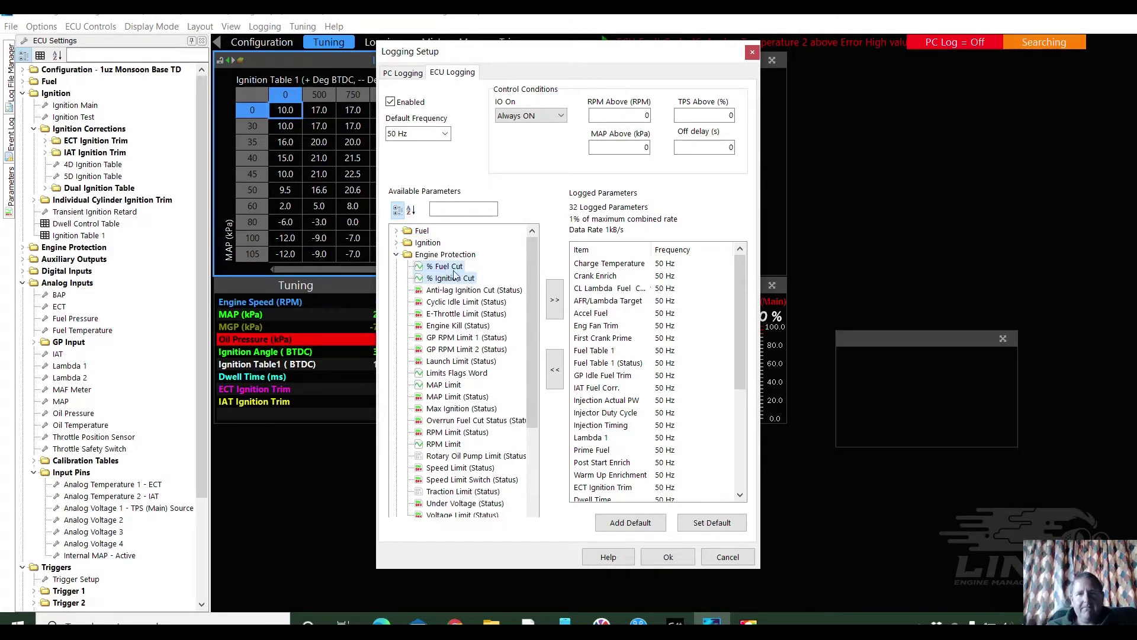
pyautogui.click(556, 300)
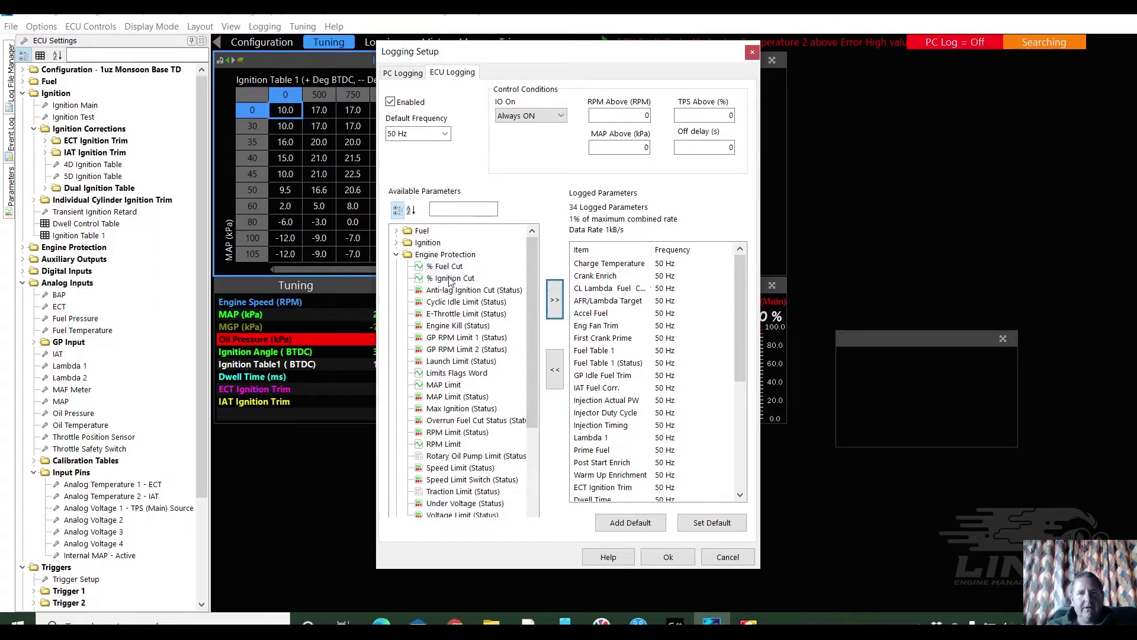
pyautogui.click(448, 327)
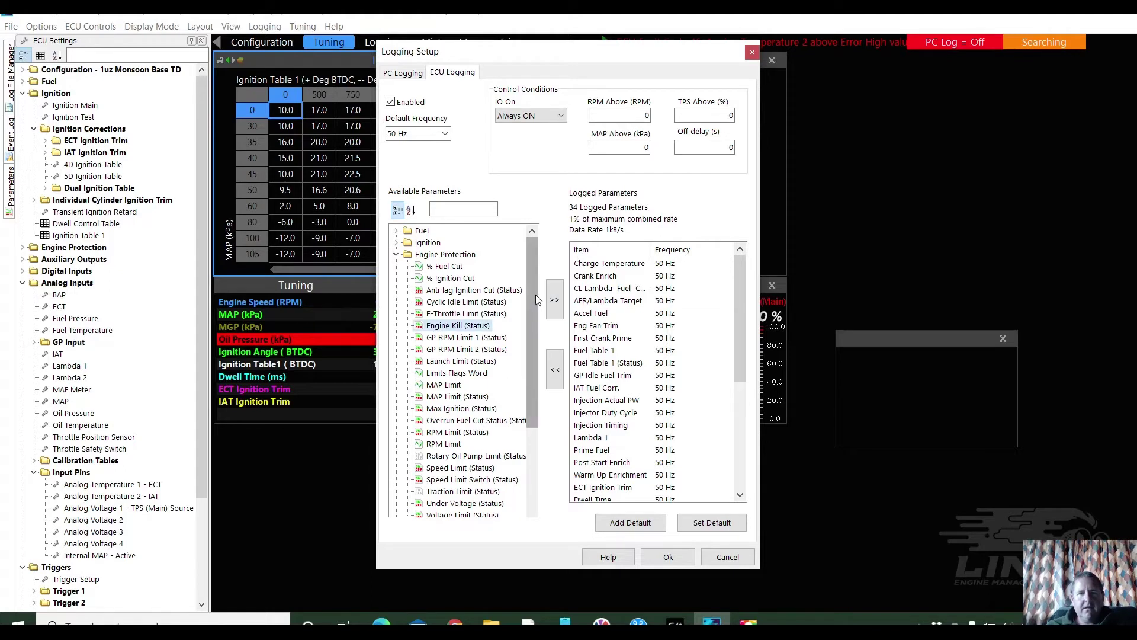
pyautogui.click(555, 299)
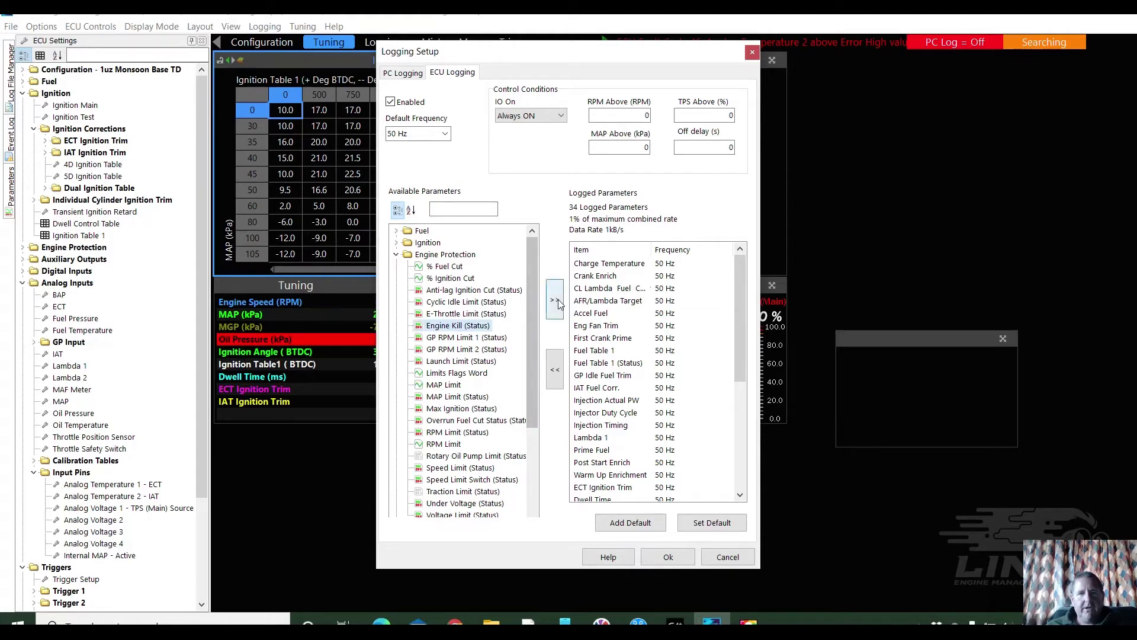
# Add the Engine Protection parameters from MAP Limit through RPM Limit, including Overrun Fuel Cut Status, to the ECU log
pyautogui.click(446, 362)
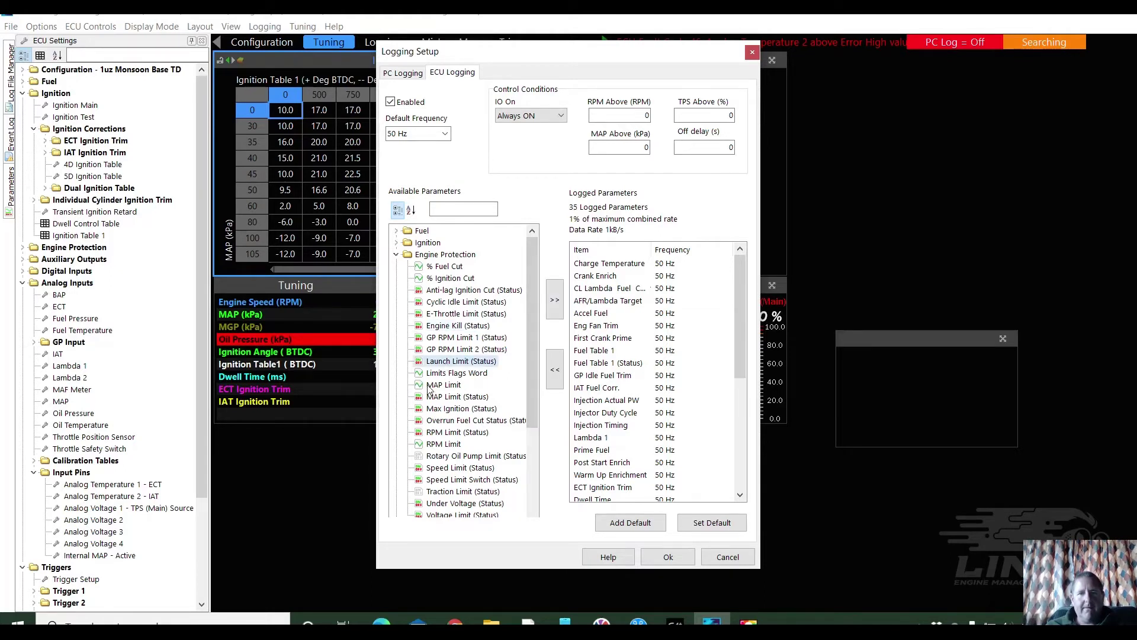
pyautogui.click(438, 385)
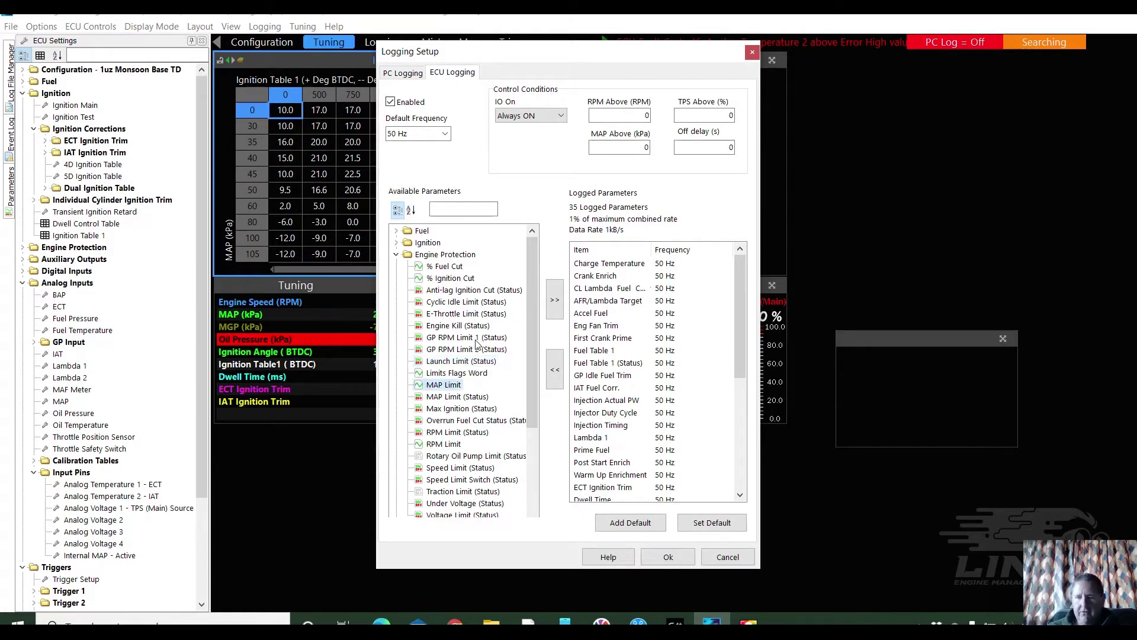
pyautogui.hotkey('shift', 'Down')
pyautogui.hotkey('shift', 'Down')
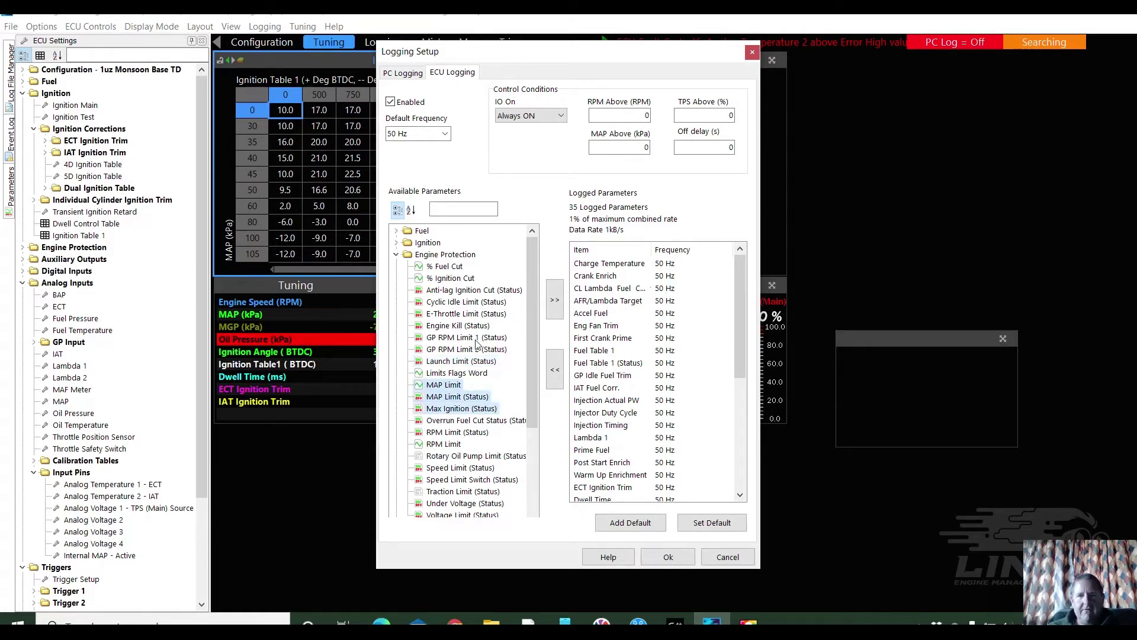
pyautogui.hotkey('shift', 'Down')
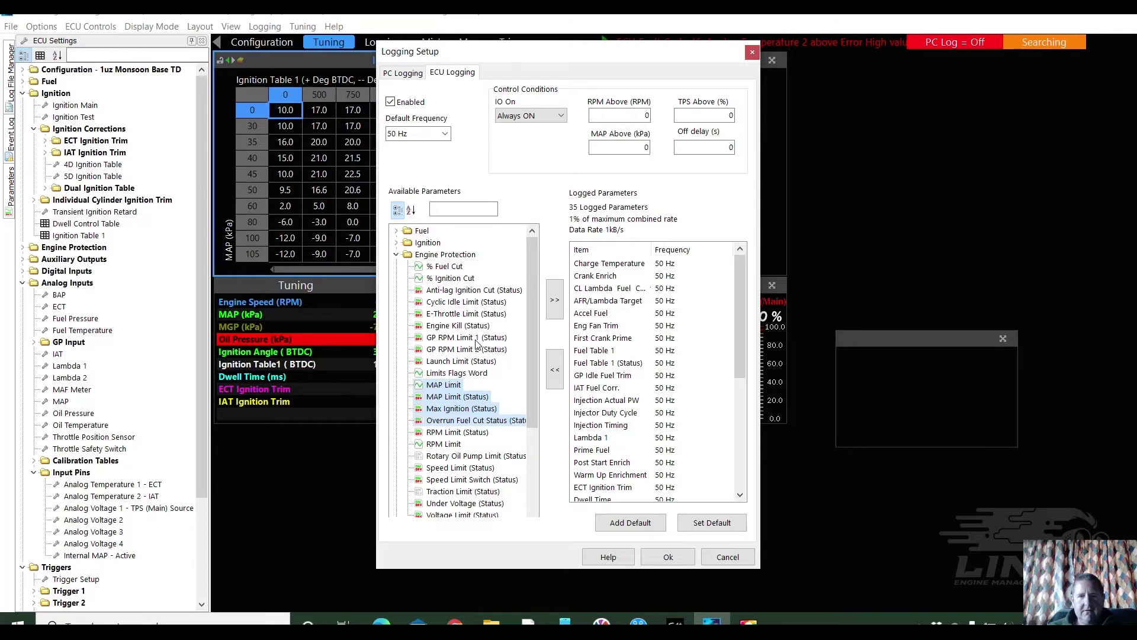
pyautogui.hotkey('shift', 'Down')
pyautogui.hotkey('shift', 'Down')
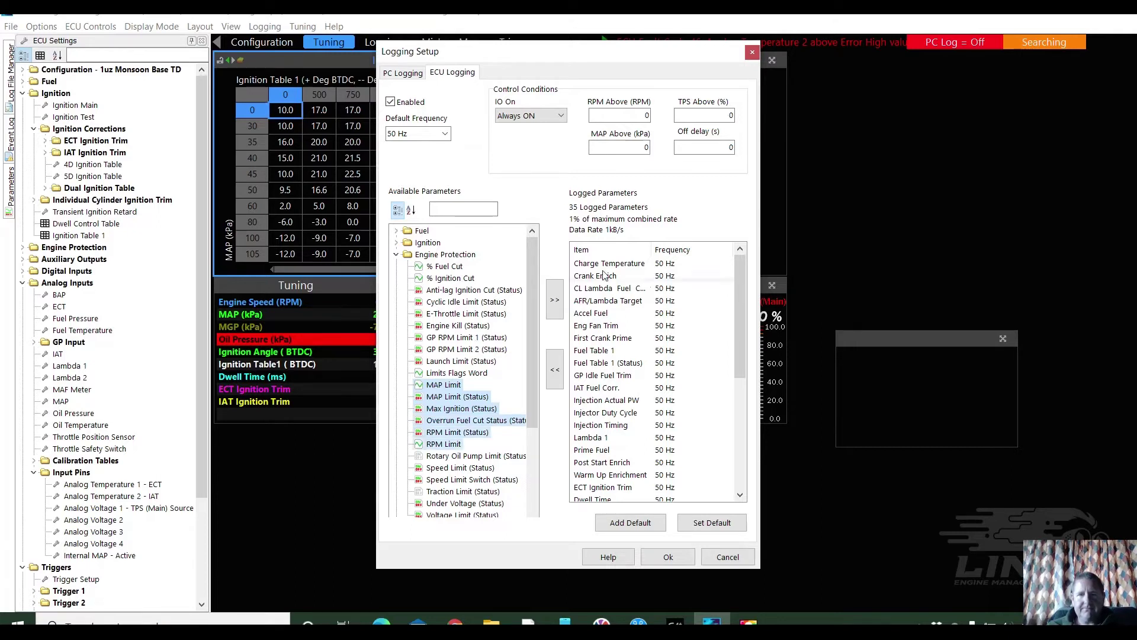
pyautogui.click(555, 299)
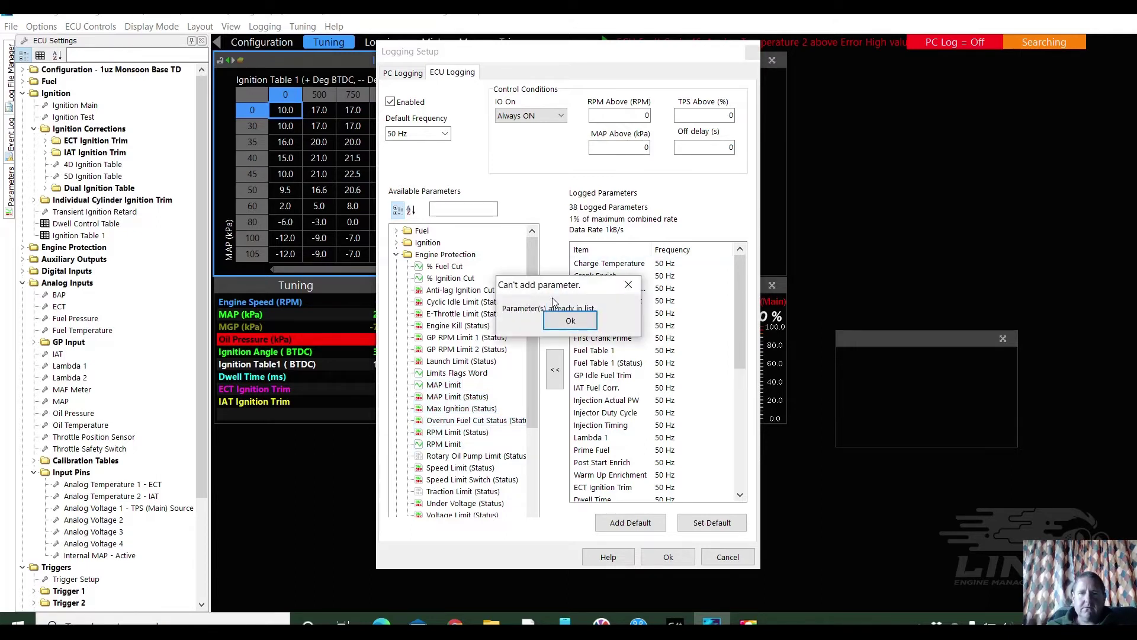
pyautogui.click(565, 320)
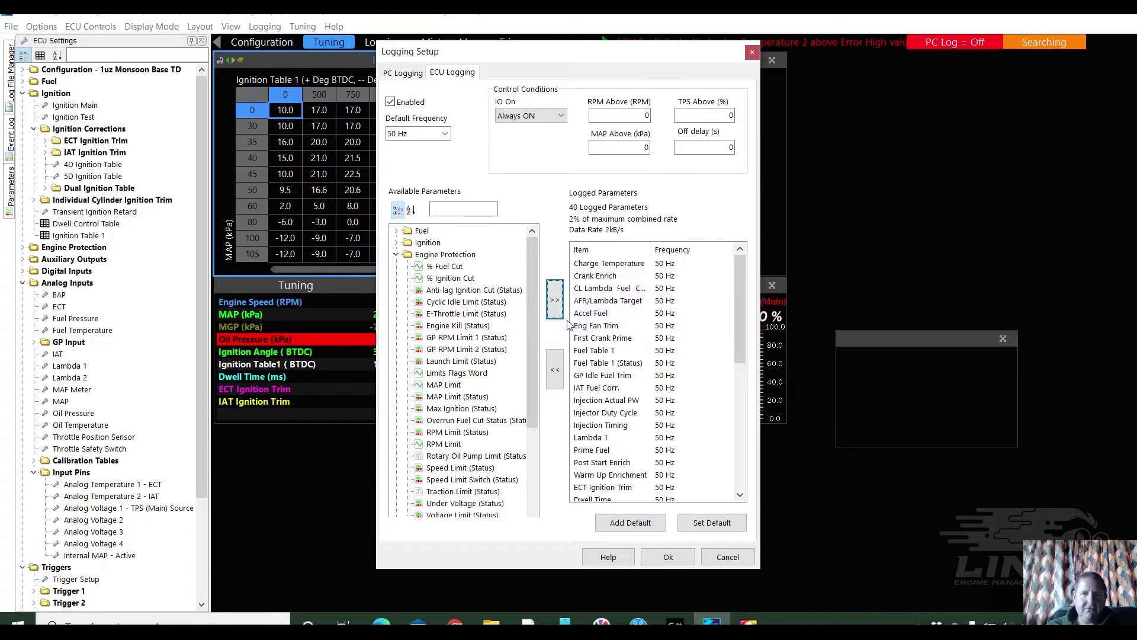
# Review the logged parameters, and add Under Voltage (Status) and Voltage Limit (Status) to the ECU log
pyautogui.moveTo(536, 308); pyautogui.dragTo(533, 331)
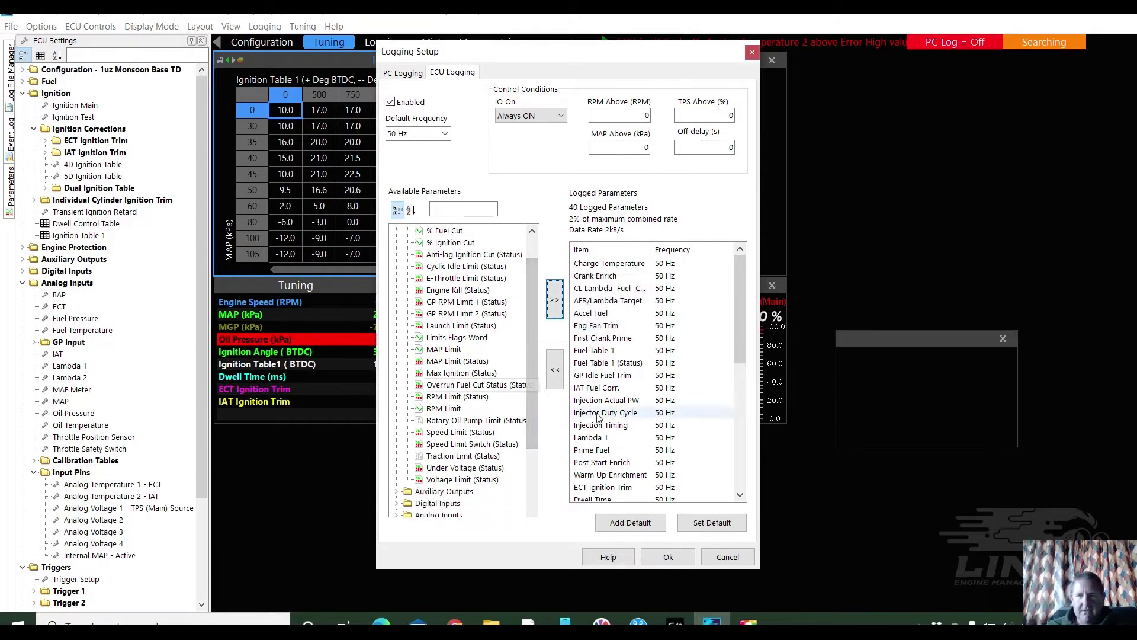
pyautogui.moveTo(737, 286); pyautogui.dragTo(729, 423)
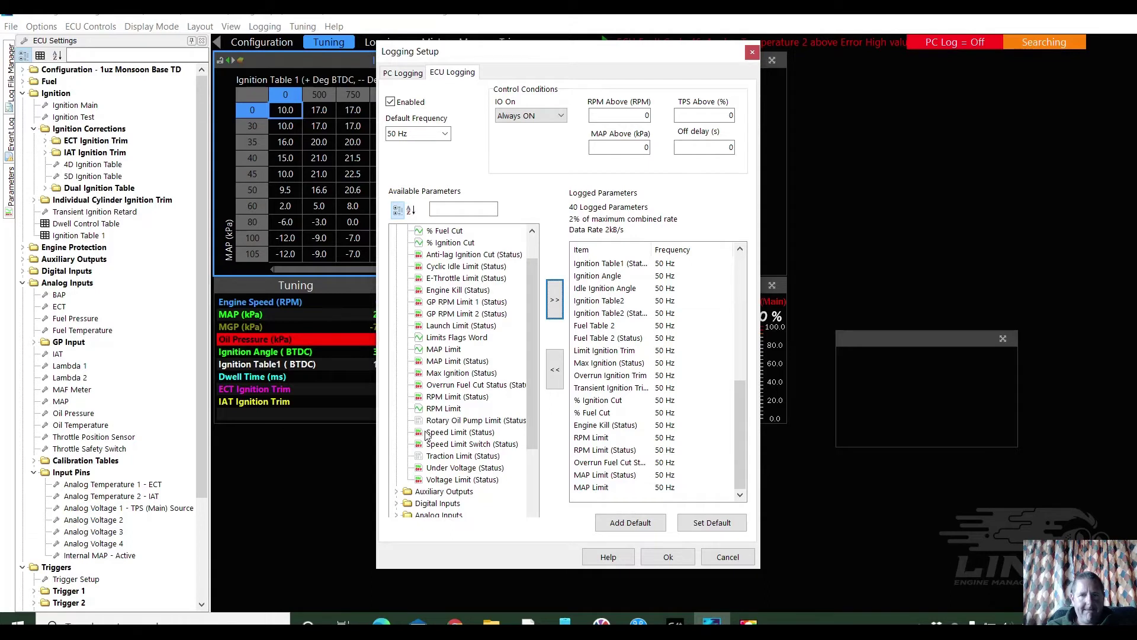
pyautogui.click(440, 469)
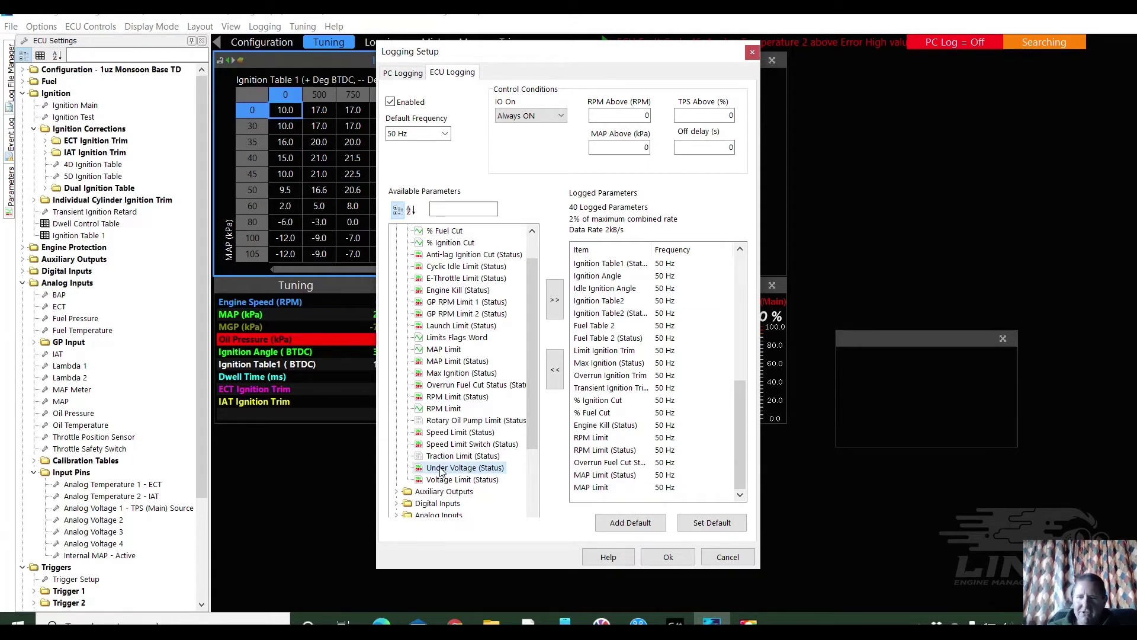
pyautogui.hotkey('shift', 'Down')
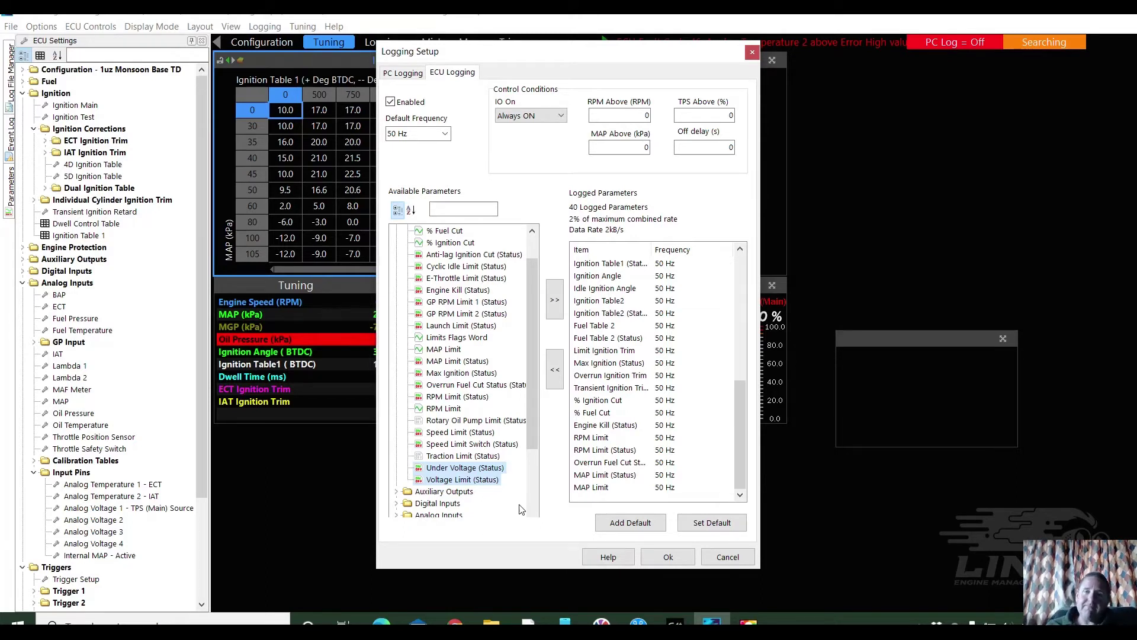
pyautogui.click(556, 308)
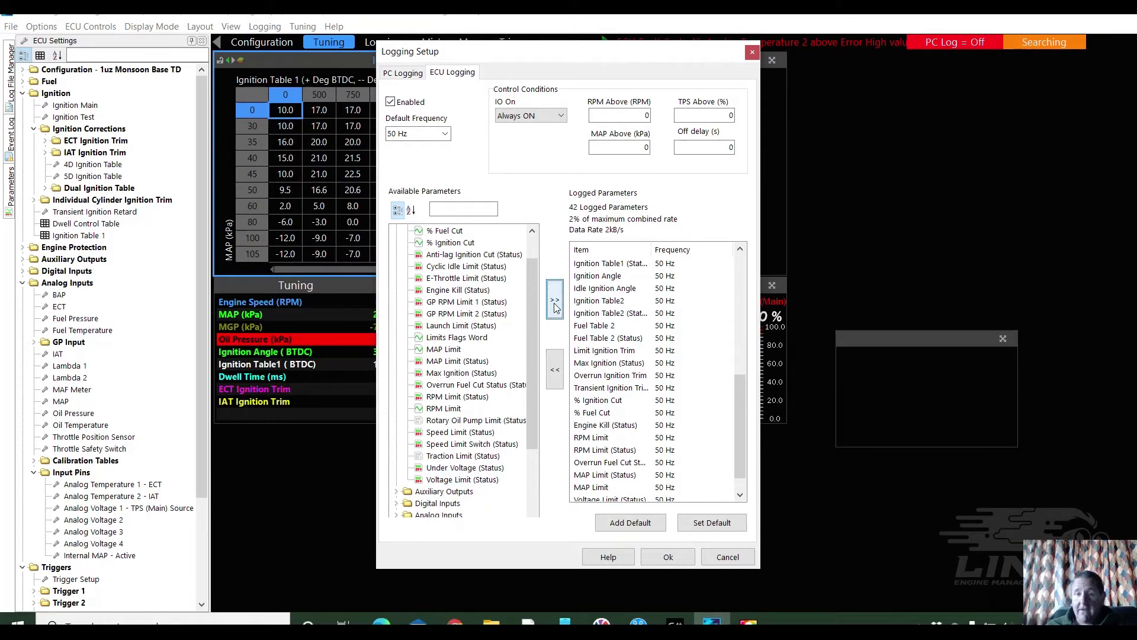
# Add Aux 1 - Fuel Pump (Status) from the Auxiliary Outputs group to the ECU log
pyautogui.moveTo(535, 305); pyautogui.dragTo(529, 377)
pyautogui.click(395, 373)
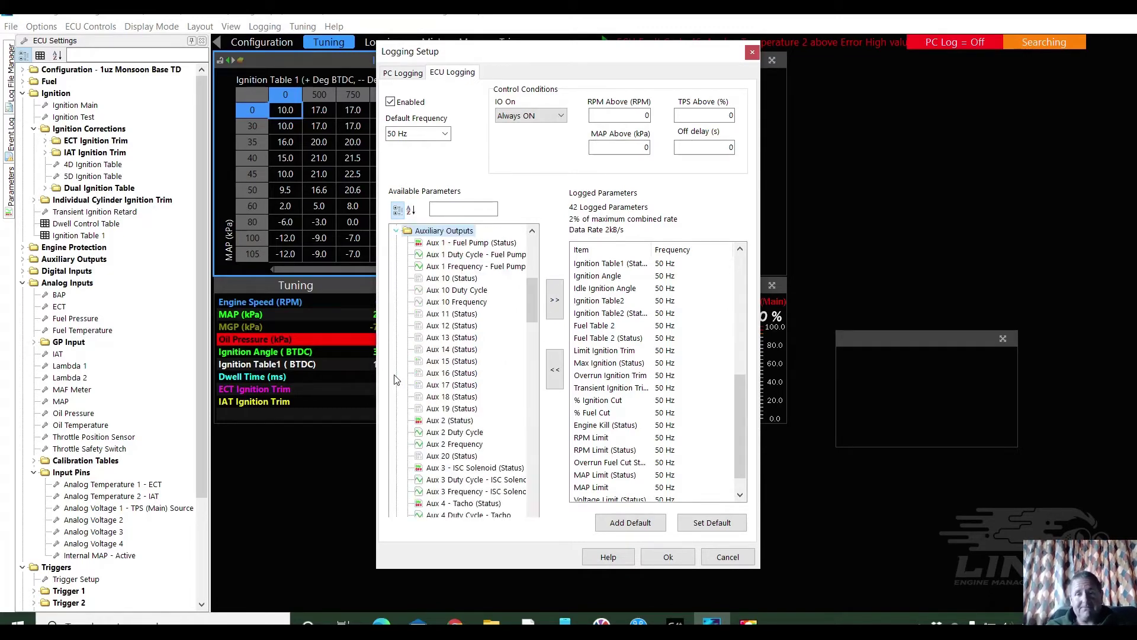
pyautogui.click(470, 243)
pyautogui.click(557, 299)
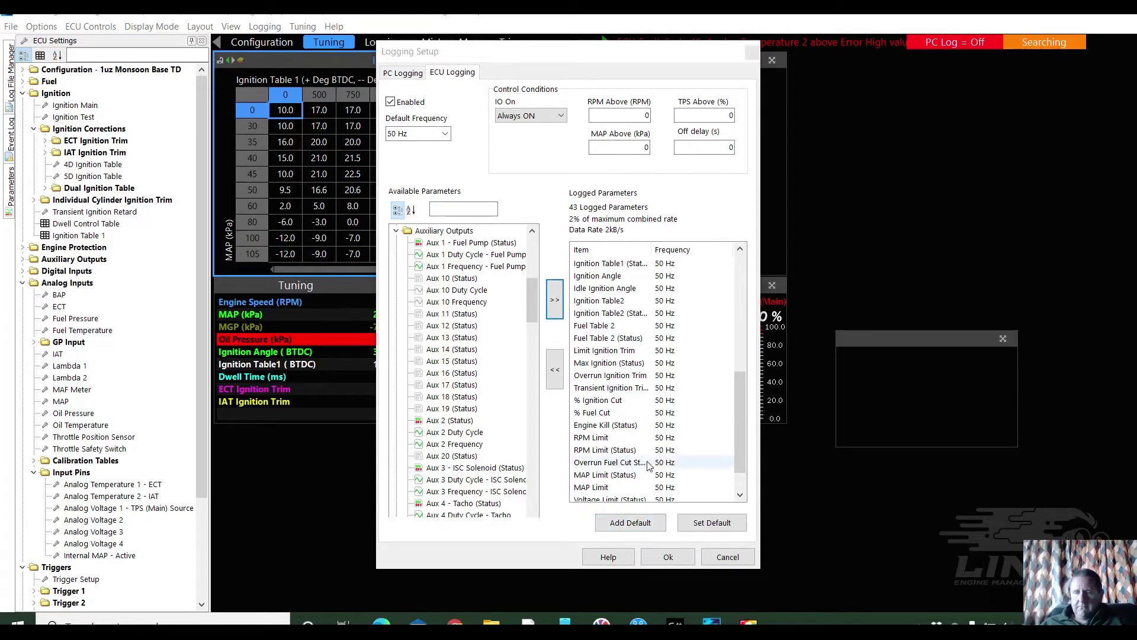
# Add the Aux 3 ISC Solenoid status, duty cycle and frequency, Aux 4 - Tacho (Status) and Aux 5 - Engine Fan 1 (Status) to the ECU log
pyautogui.moveTo(534, 300); pyautogui.dragTo(535, 314)
pyautogui.click(480, 373)
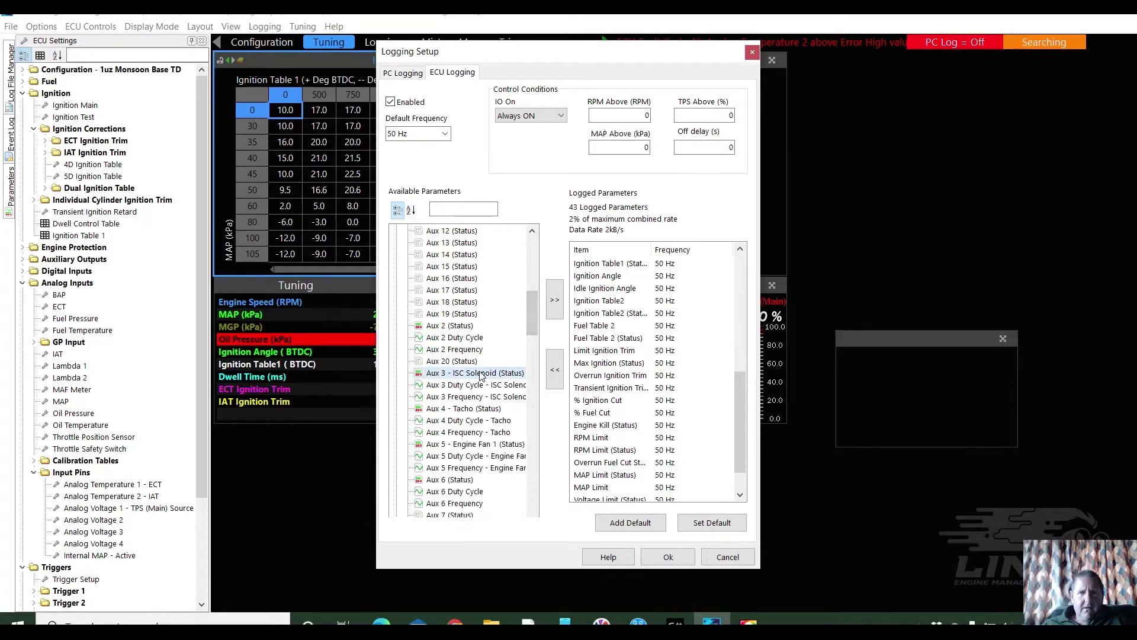
pyautogui.hotkey('shift', 'Down')
pyautogui.hotkey('shift', 'Down')
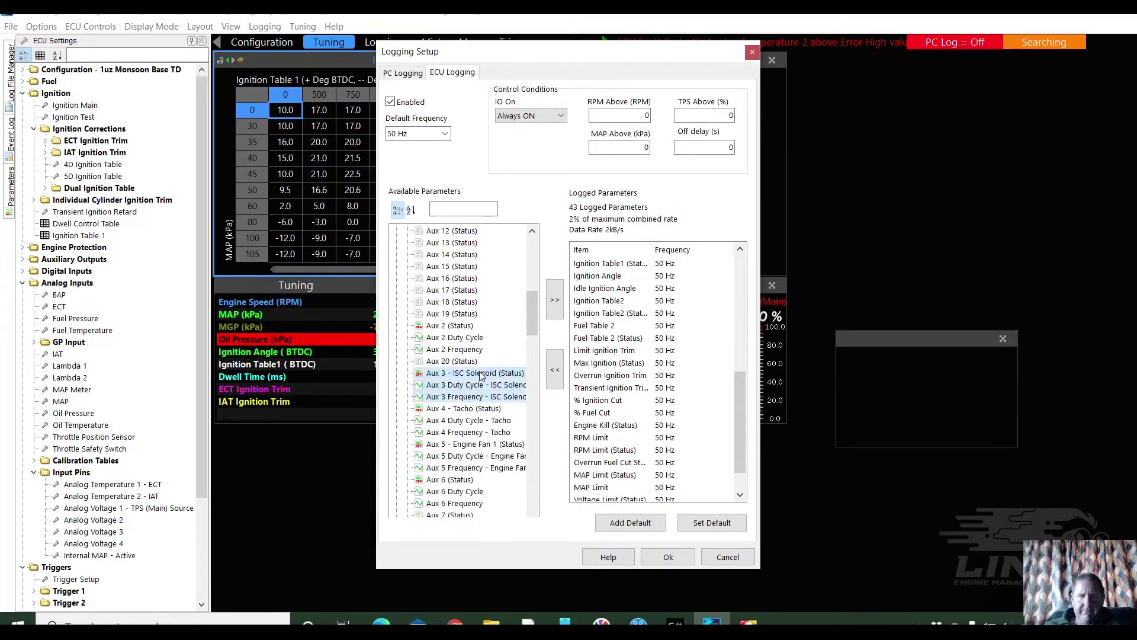
pyautogui.hotkey('shift', 'Down')
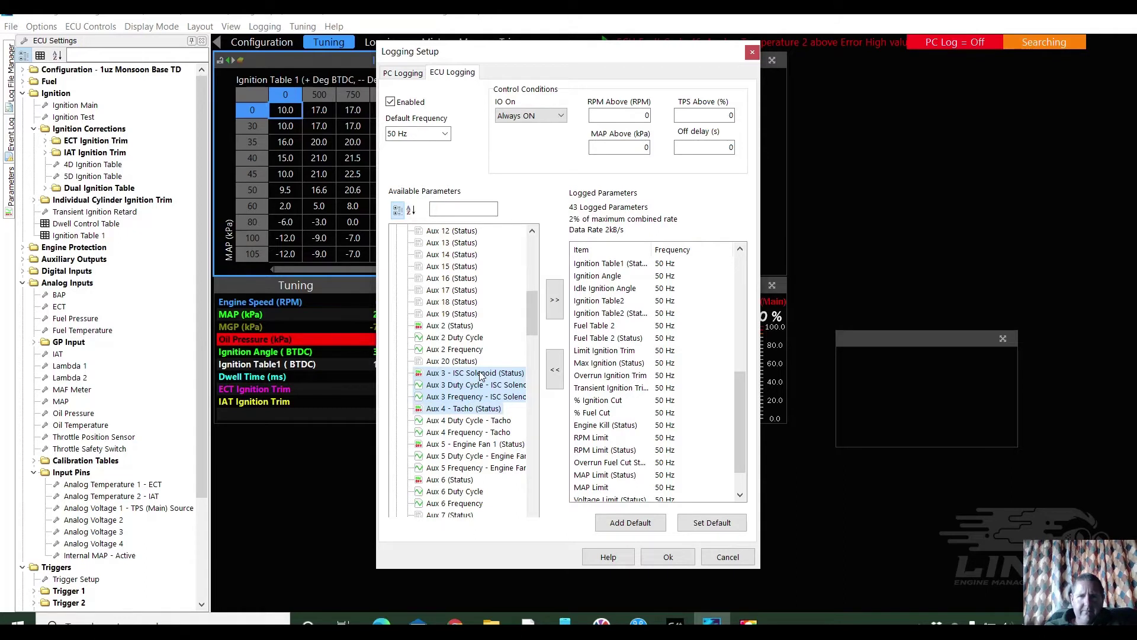
pyautogui.click(555, 301)
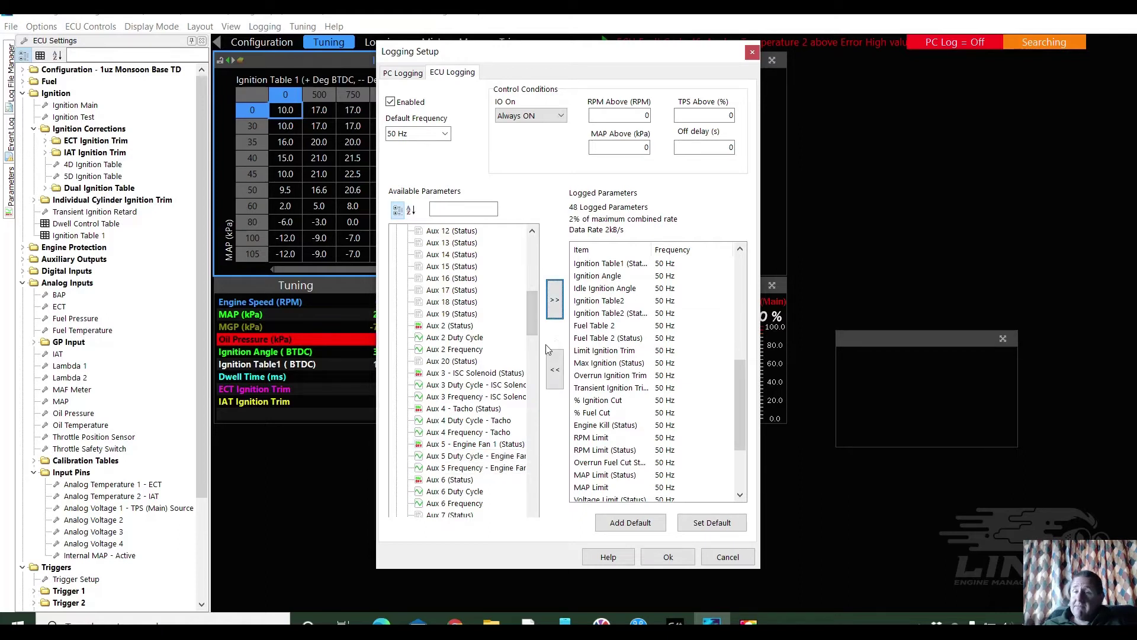
# Add the Aux Injector 1 to 4 - Injection (Status) parameters to the ECU log
pyautogui.moveTo(532, 318); pyautogui.dragTo(528, 425)
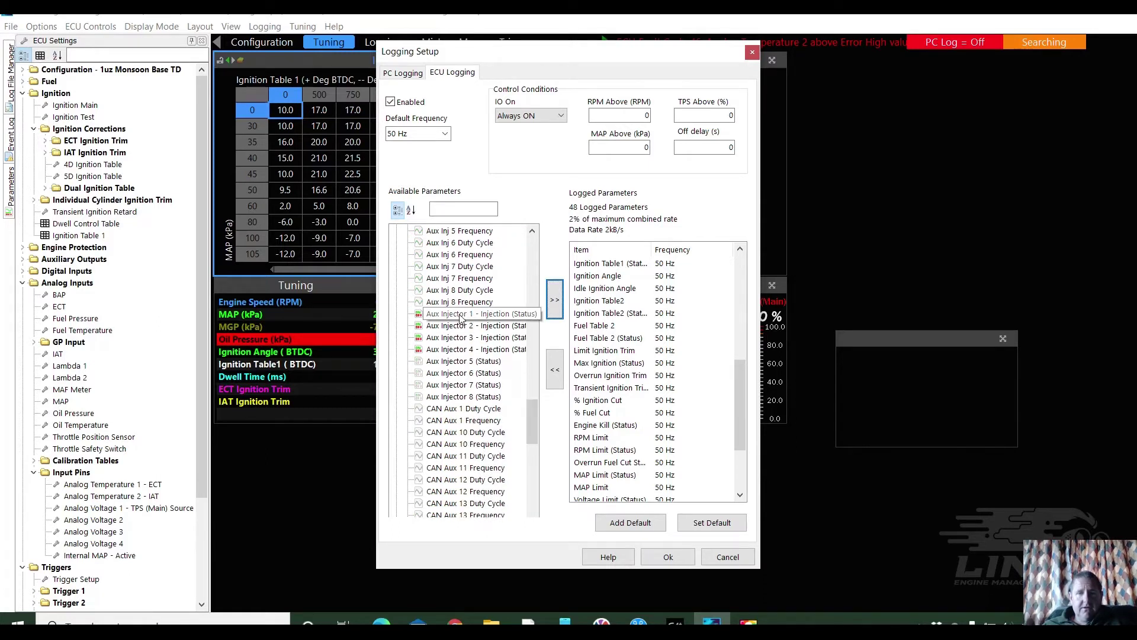
pyautogui.click(460, 323)
pyautogui.hotkey('shift', 'Down')
pyautogui.hotkey('shift', 'Down')
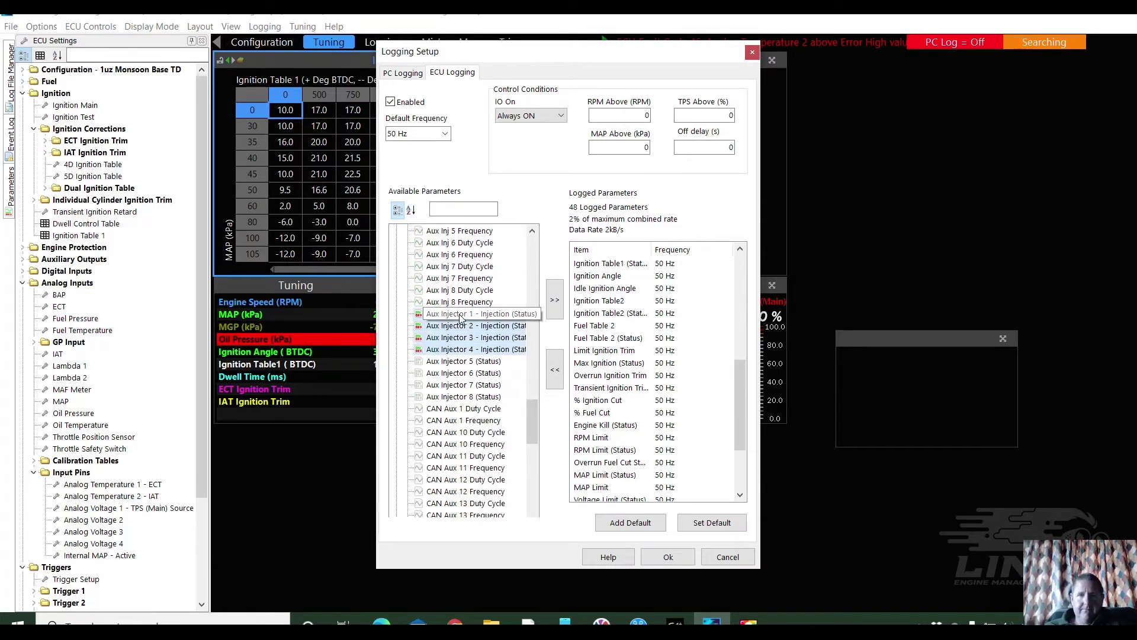
pyautogui.keyDown('ctrl'); pyautogui.click(460, 315); pyautogui.keyUp('ctrl')
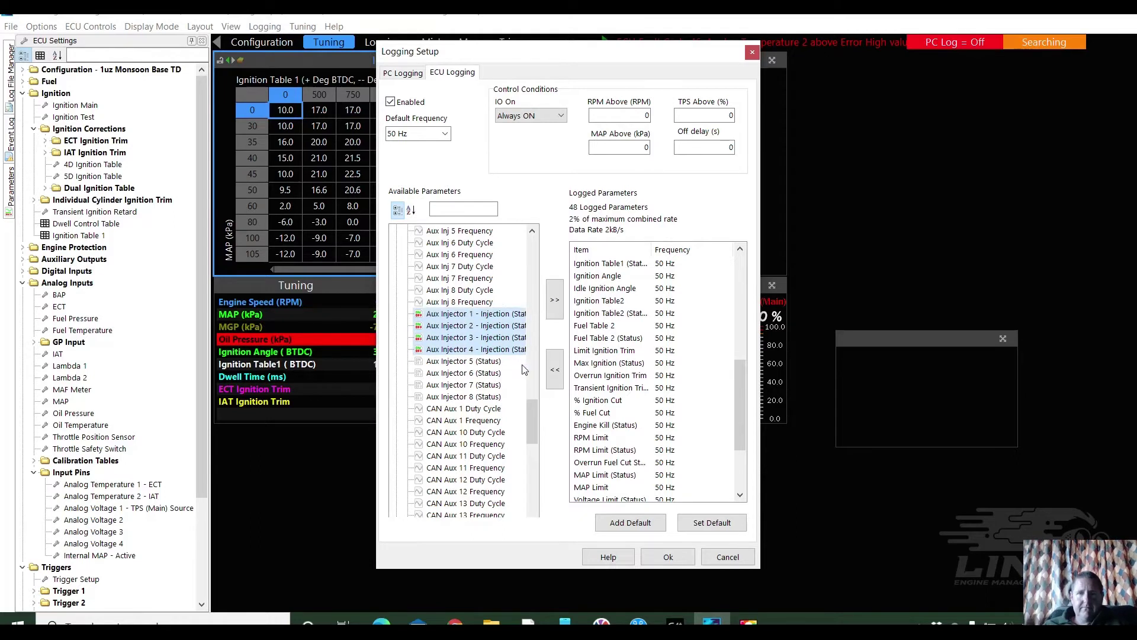
pyautogui.click(555, 302)
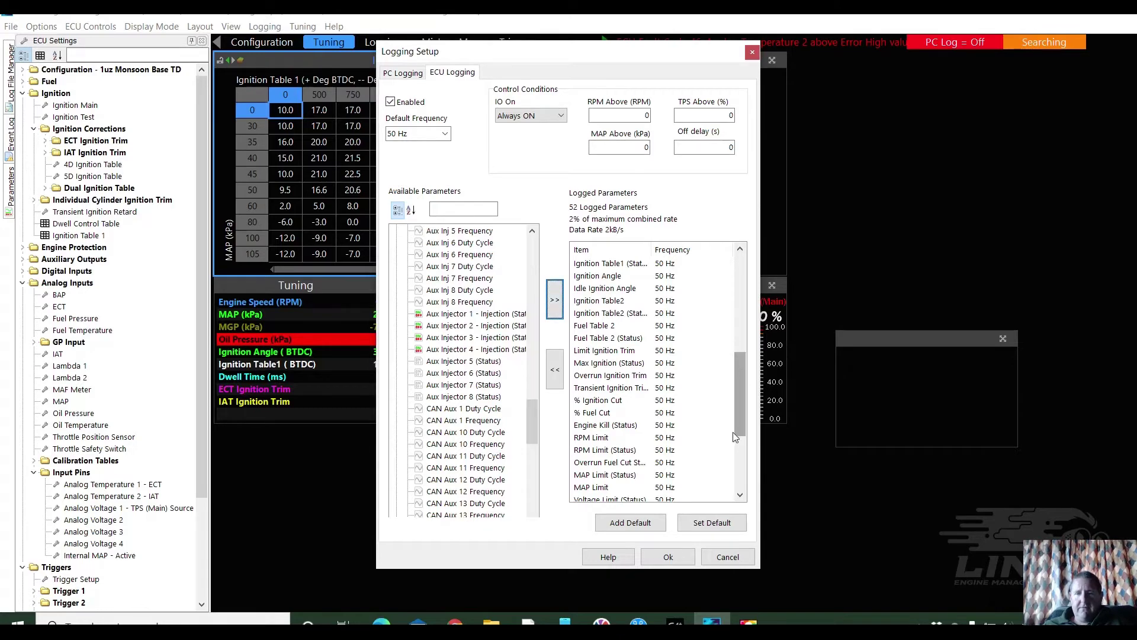
# Remove the four Aux Injector - Injection (Status) entries from the logged parameters
pyautogui.moveTo(738, 384); pyautogui.dragTo(749, 448)
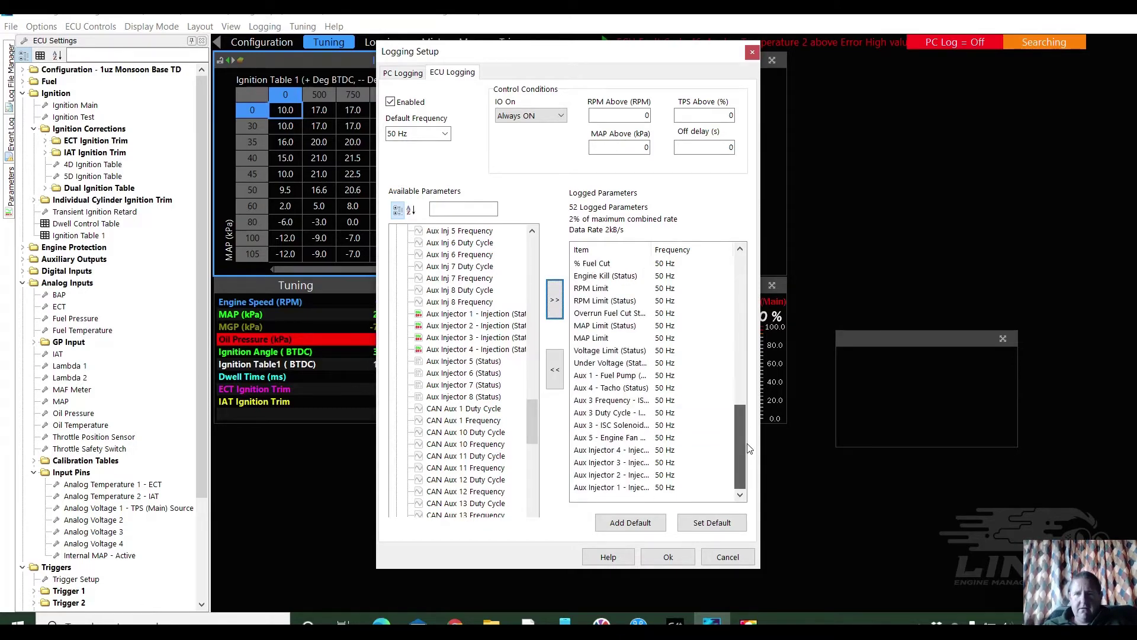
pyautogui.click(608, 451)
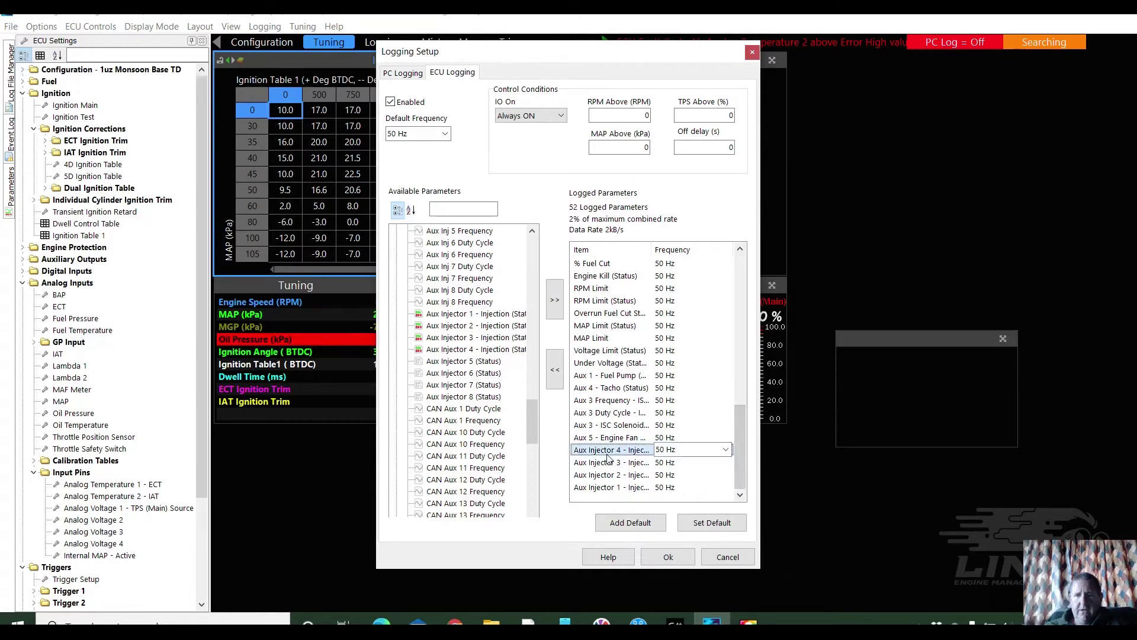
pyautogui.hotkey('shift', 'Down')
pyautogui.hotkey('shift', 'Down')
pyautogui.hotkey('shift', 'Down')
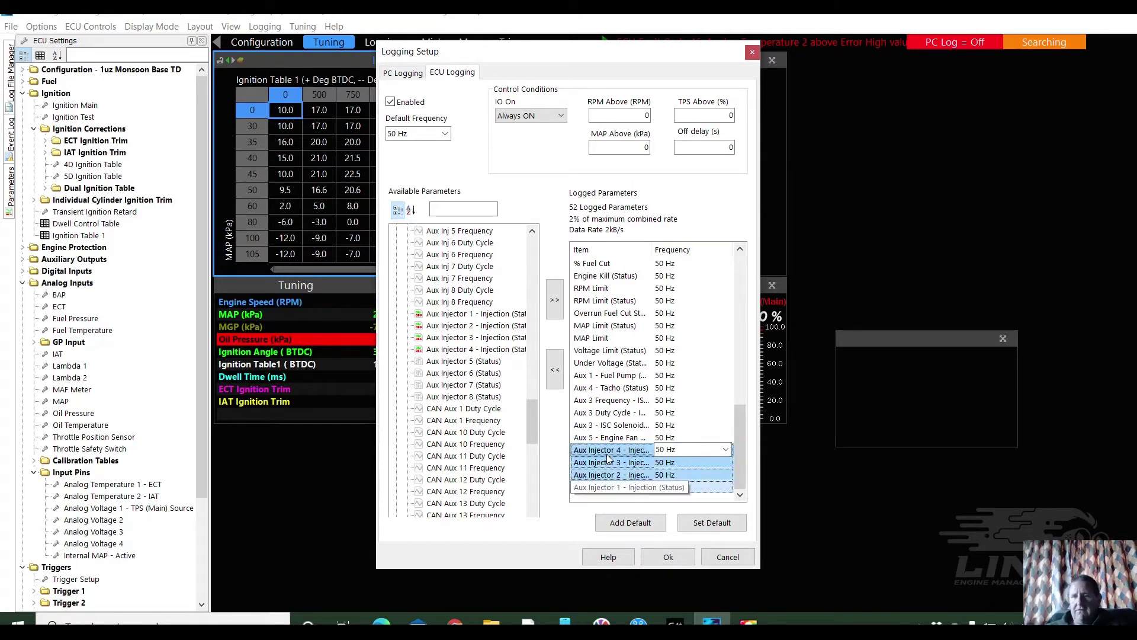
pyautogui.click(554, 369)
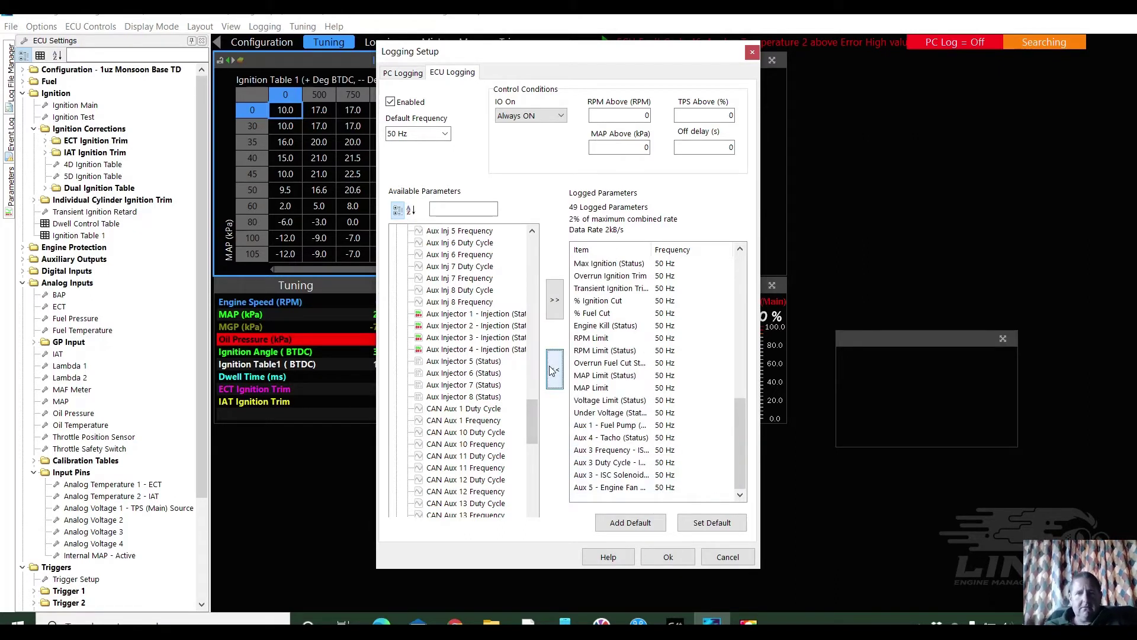
# Try to add CL Stepper Position and CL Stepper Status from the CL Stepper Ctrl group to the ECU log
pyautogui.moveTo(530, 411); pyautogui.dragTo(533, 482)
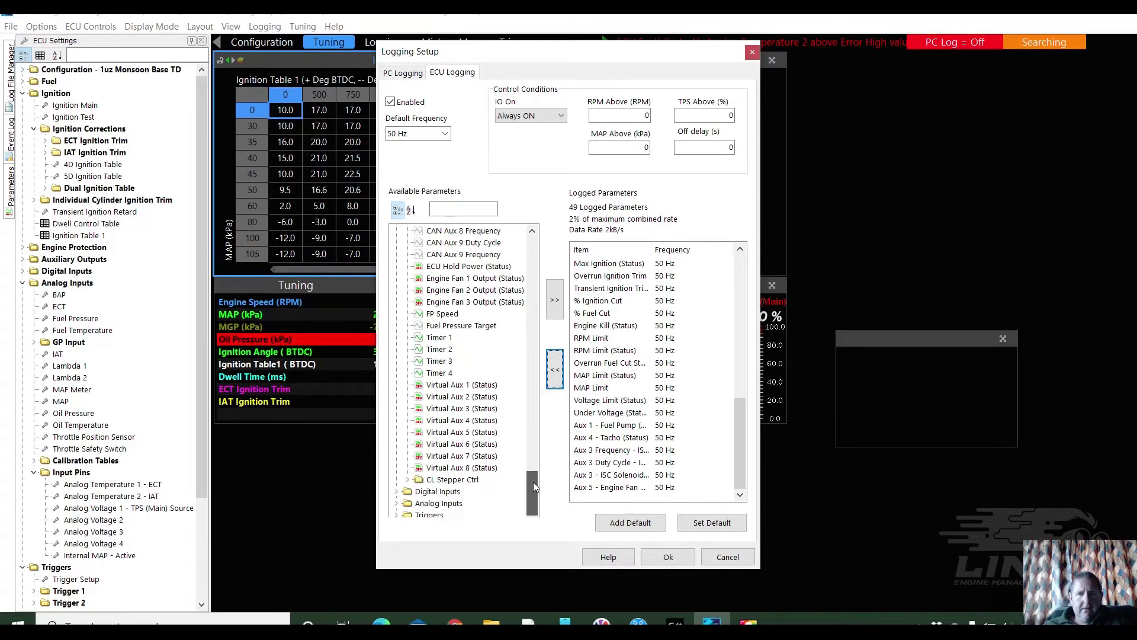
pyautogui.moveTo(533, 481); pyautogui.dragTo(533, 481)
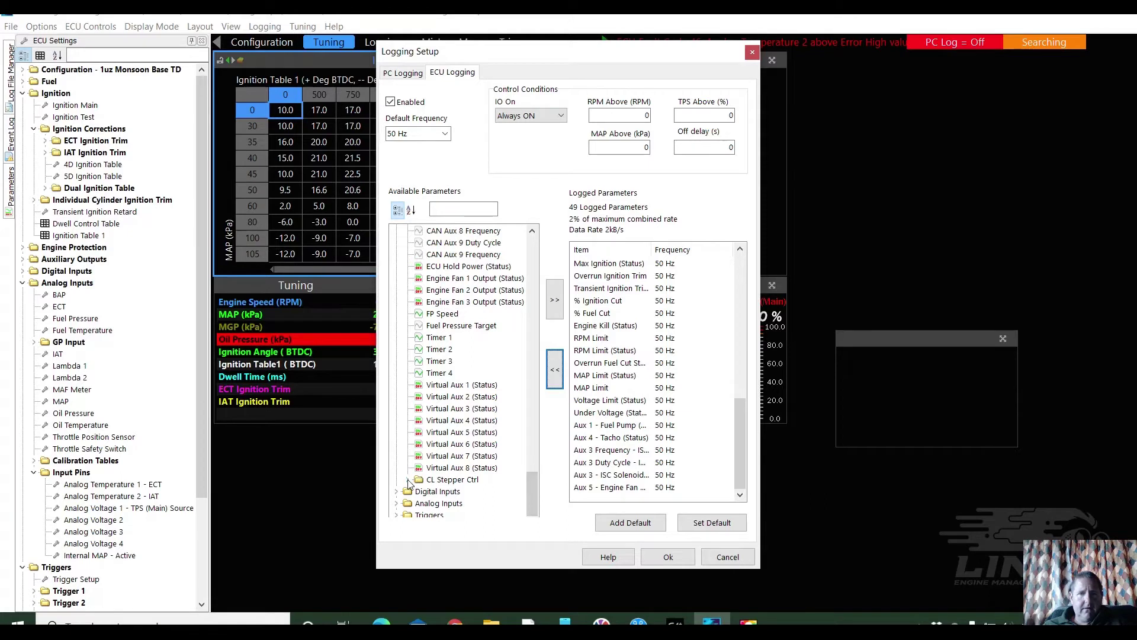
pyautogui.click(408, 481)
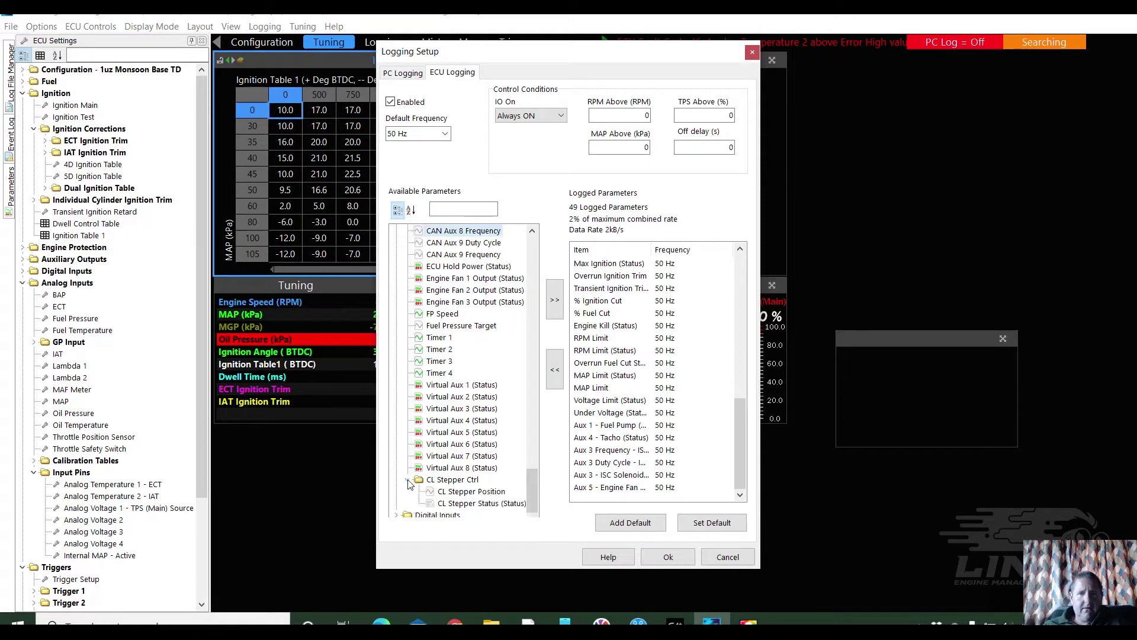
pyautogui.click(443, 492)
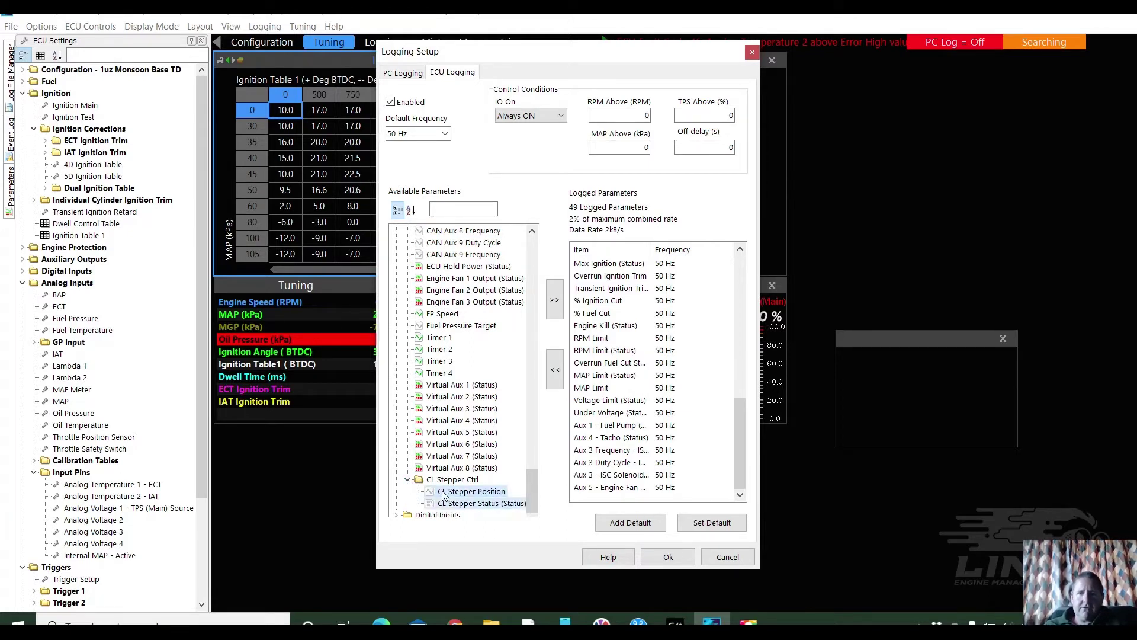
pyautogui.click(555, 299)
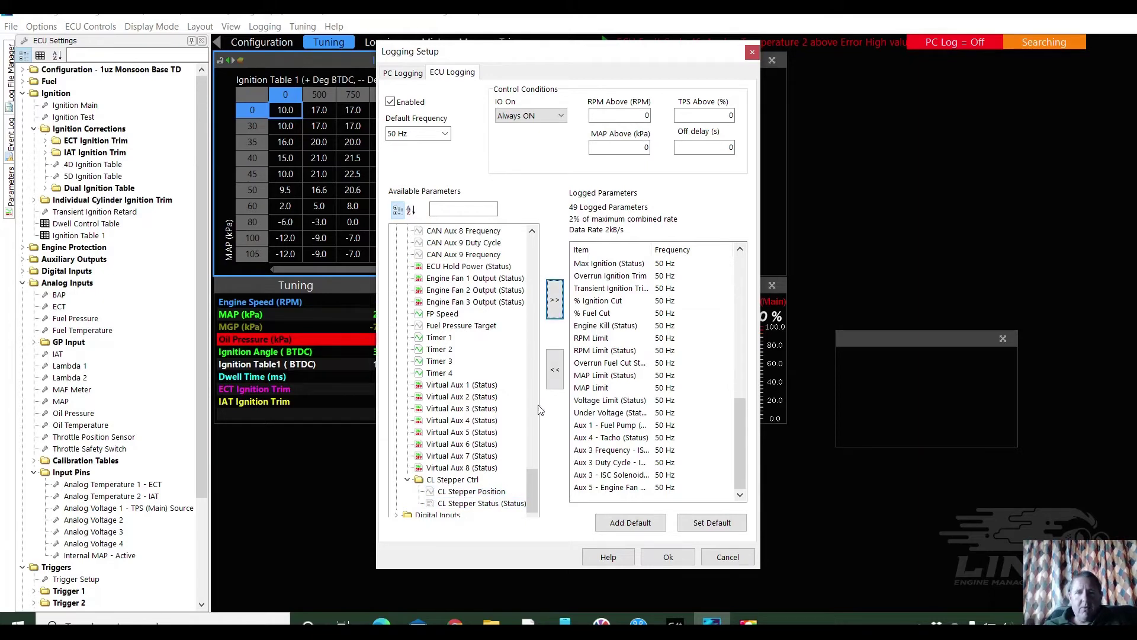
pyautogui.click(408, 479)
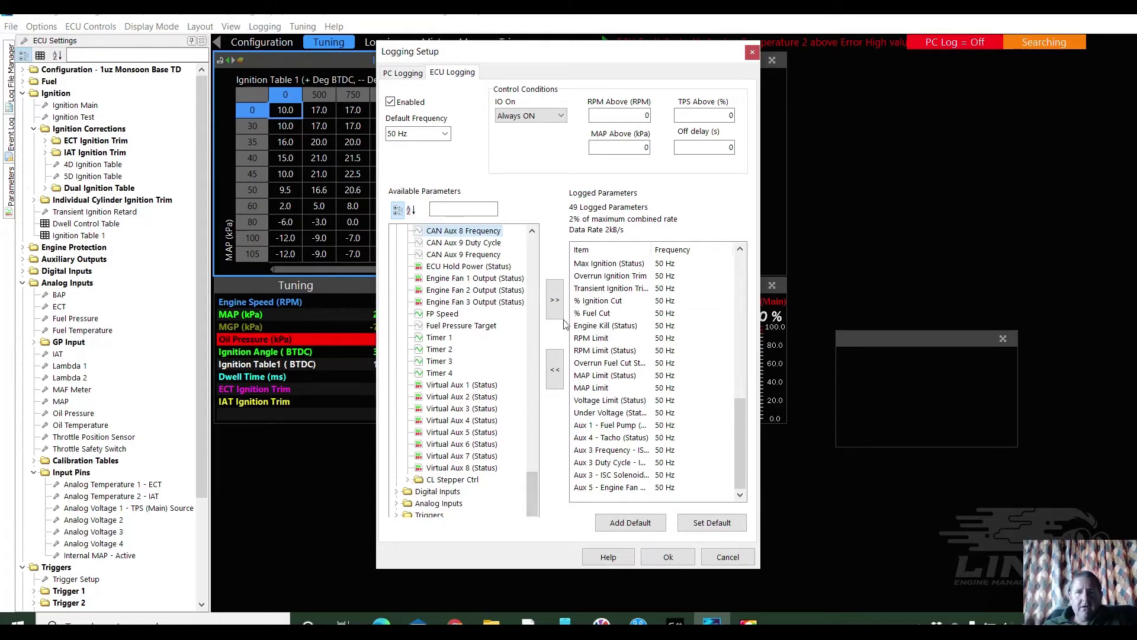
# Add Ignition Switch (Status) and Start Position (Status) from the Digital Inputs group to the ECU log
pyautogui.moveTo(532, 489); pyautogui.dragTo(532, 261)
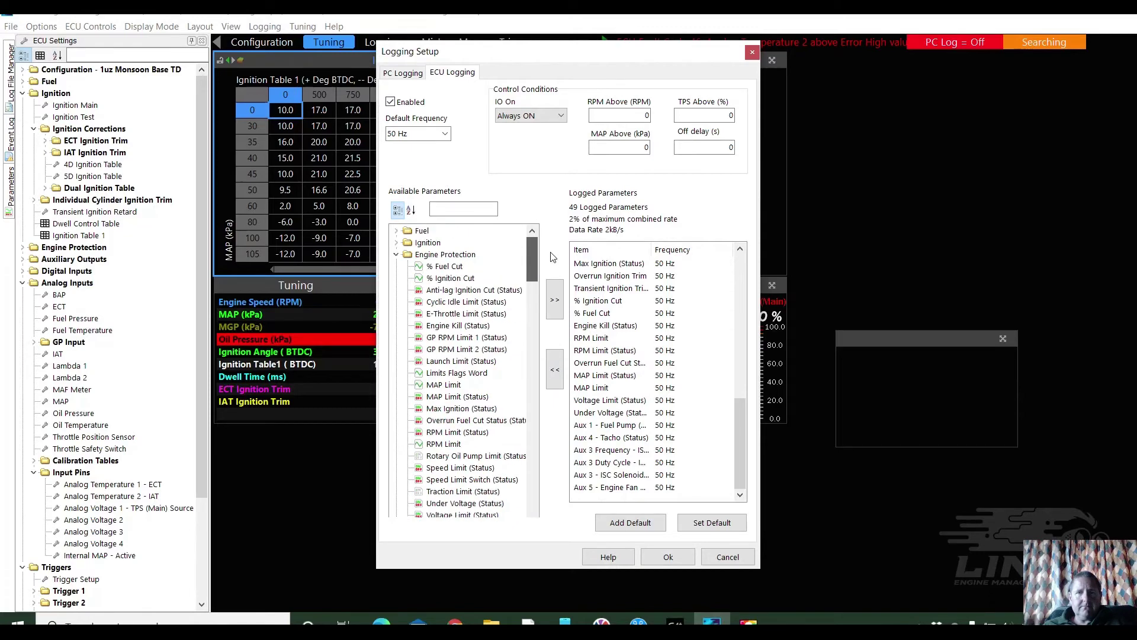
pyautogui.click(396, 254)
pyautogui.click(397, 266)
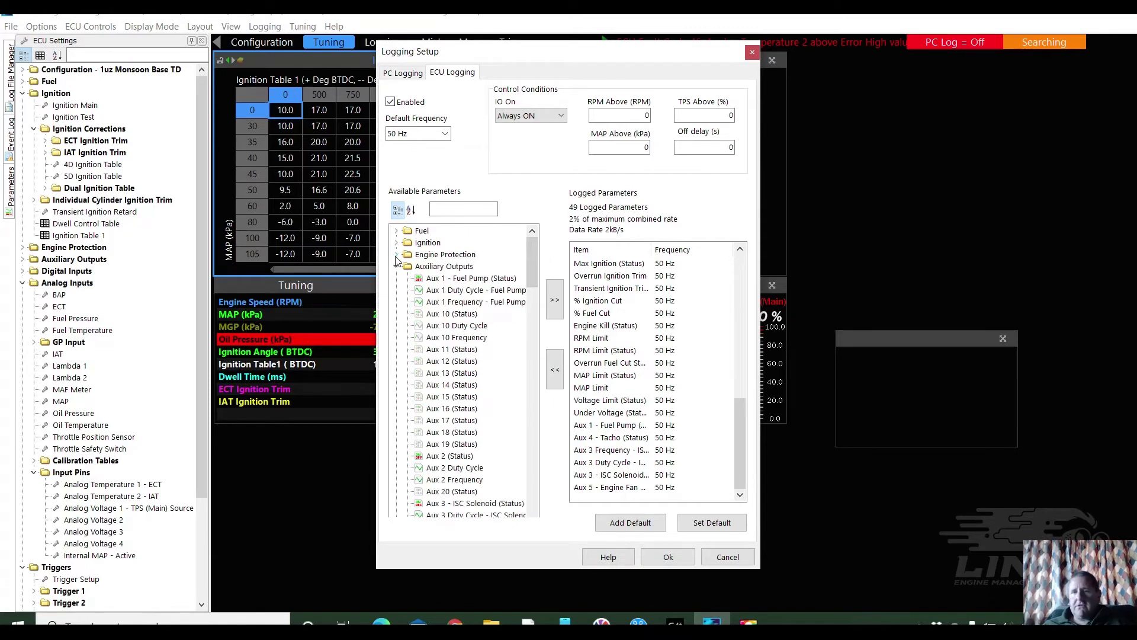
pyautogui.click(396, 267)
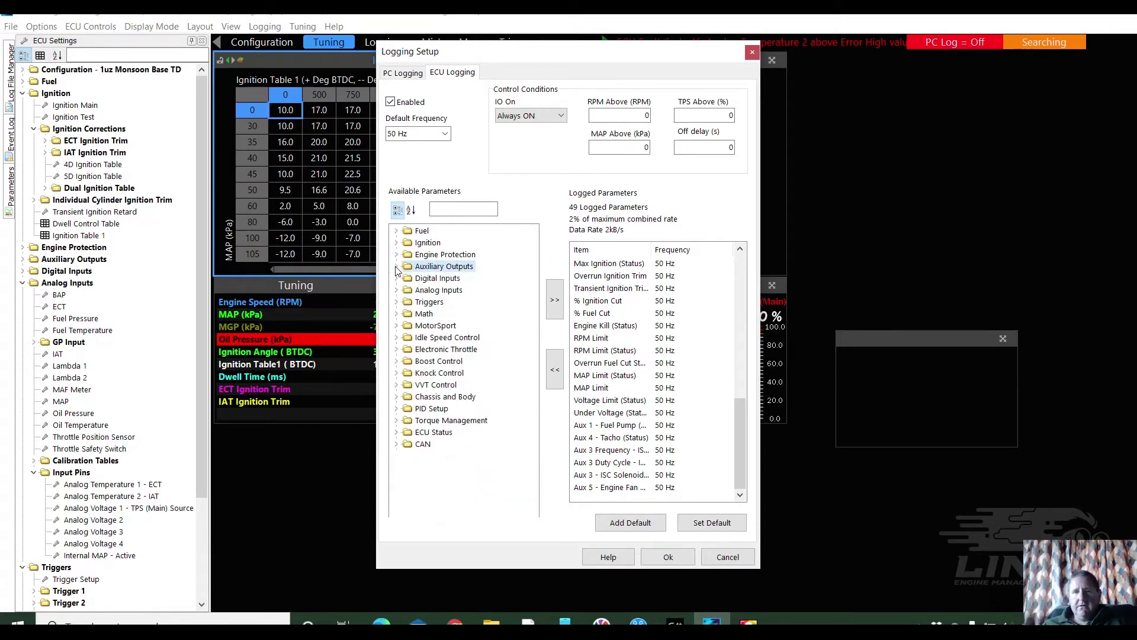
pyautogui.click(396, 278)
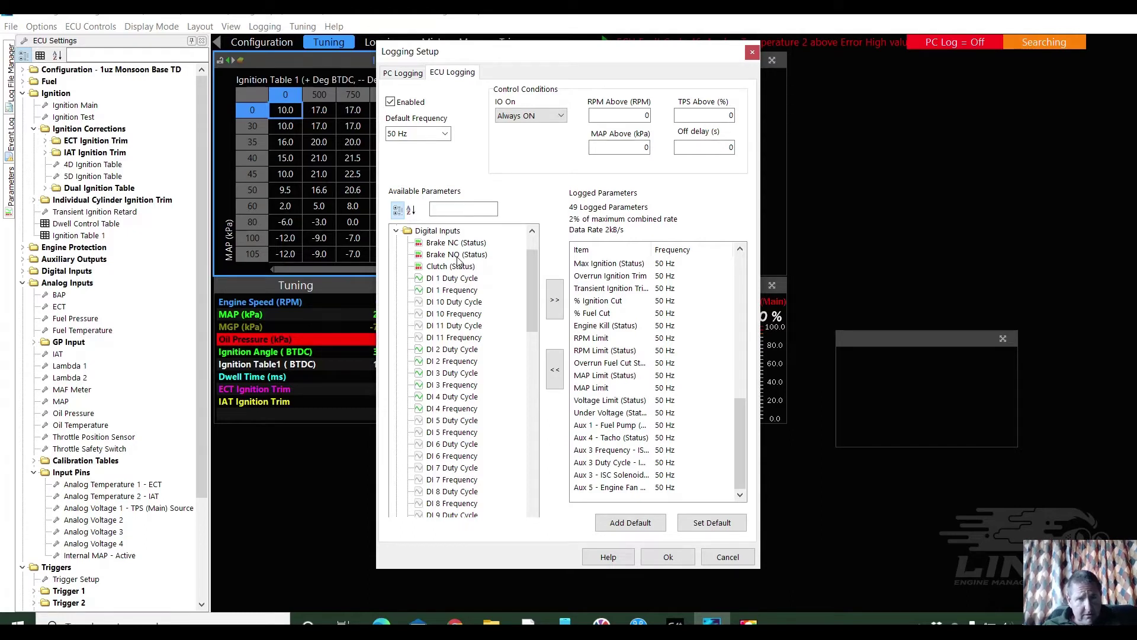
pyautogui.moveTo(533, 272); pyautogui.dragTo(523, 435)
pyautogui.click(465, 373)
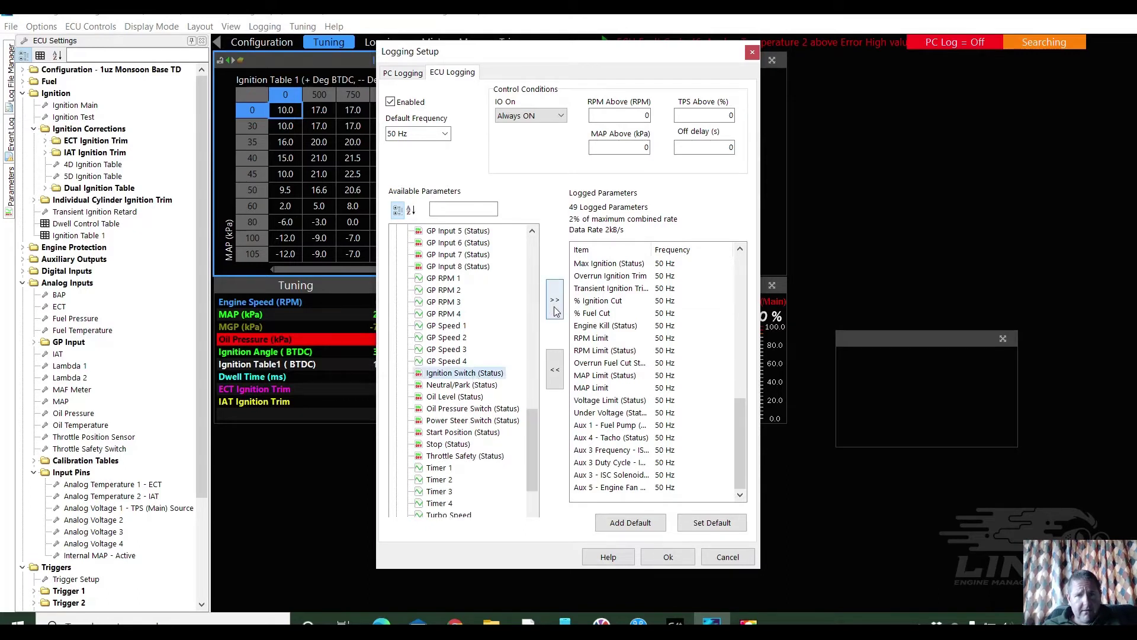
pyautogui.click(555, 305)
pyautogui.click(456, 433)
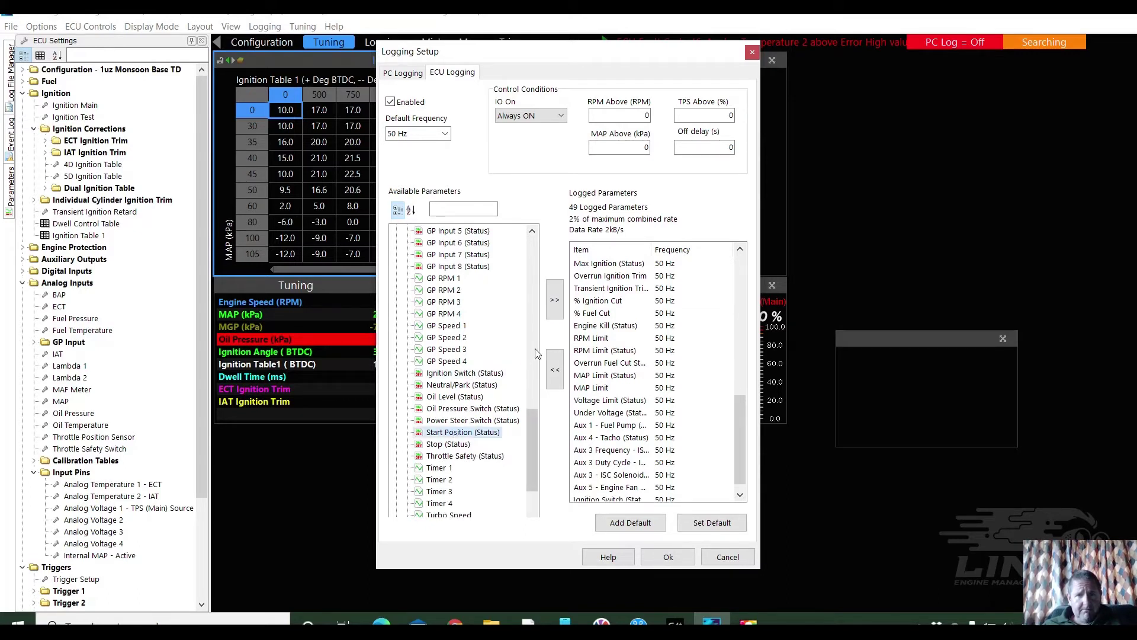
pyautogui.click(550, 314)
pyautogui.moveTo(531, 414); pyautogui.dragTo(526, 441)
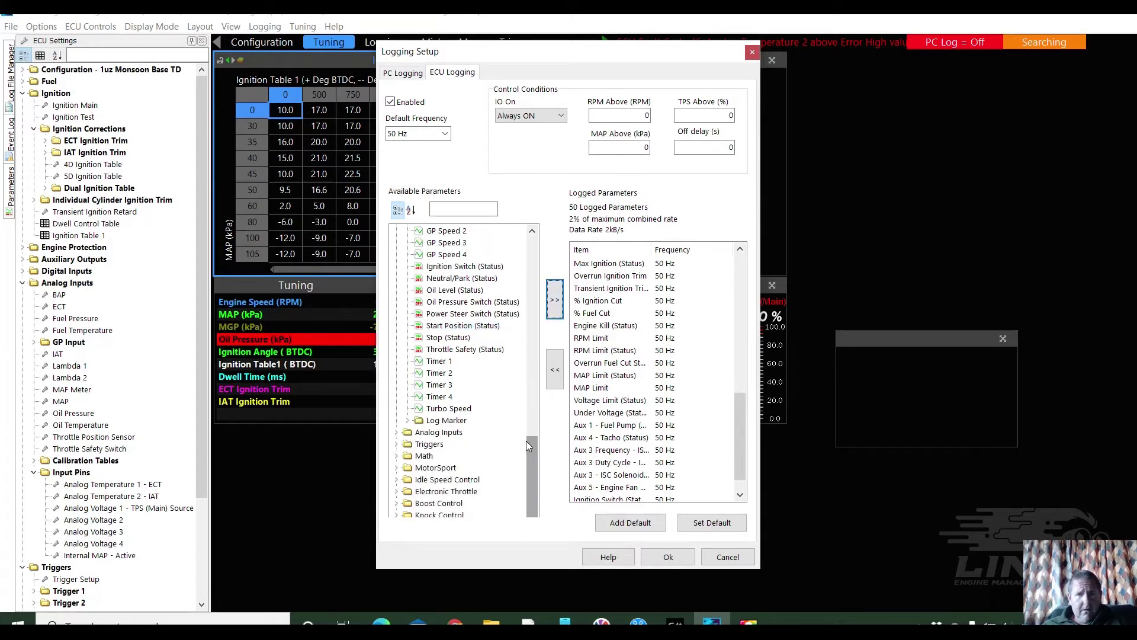
pyautogui.click(407, 422)
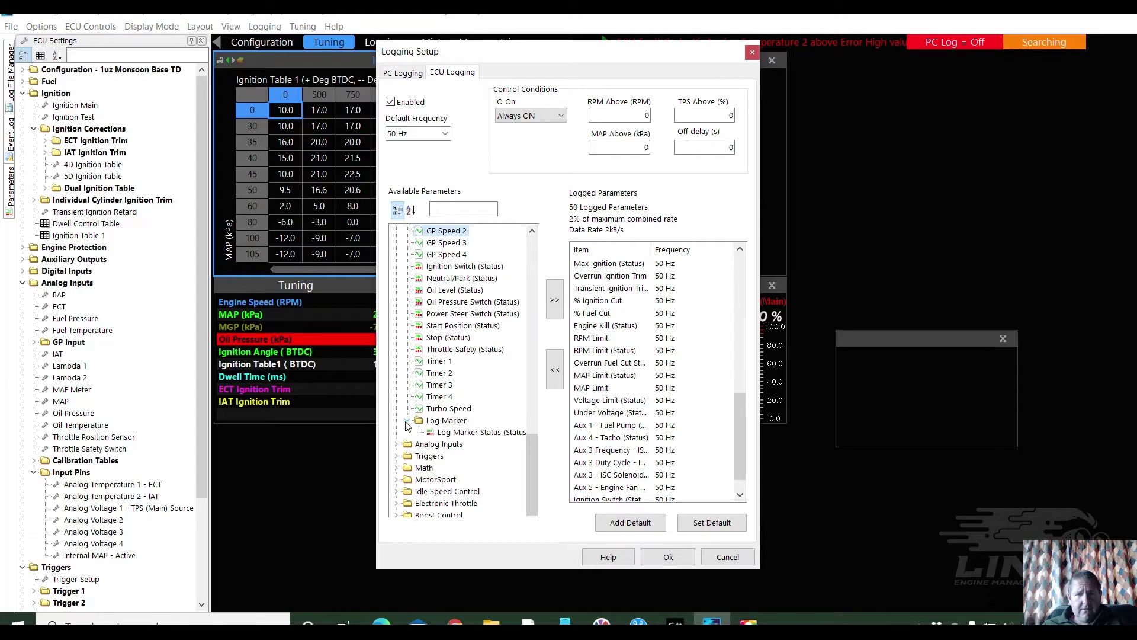
pyautogui.click(407, 421)
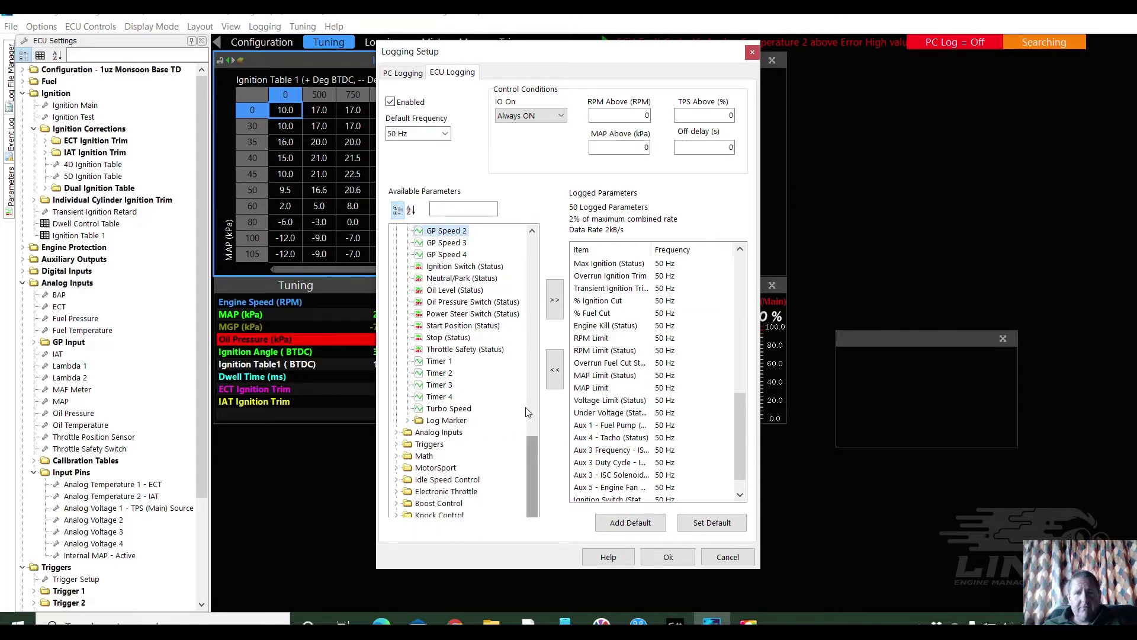
# Add Analog 1 - TPS (Main) Source and Internal MAP from the Analog Inputs group to the ECU log
pyautogui.moveTo(530, 467); pyautogui.dragTo(543, 263)
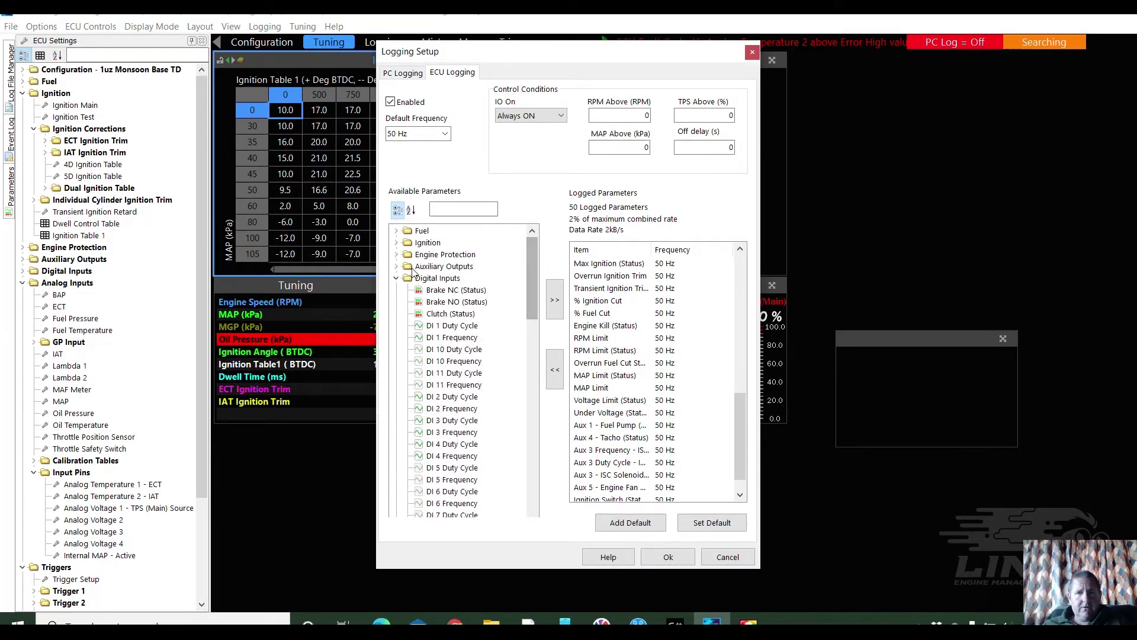
pyautogui.click(397, 278)
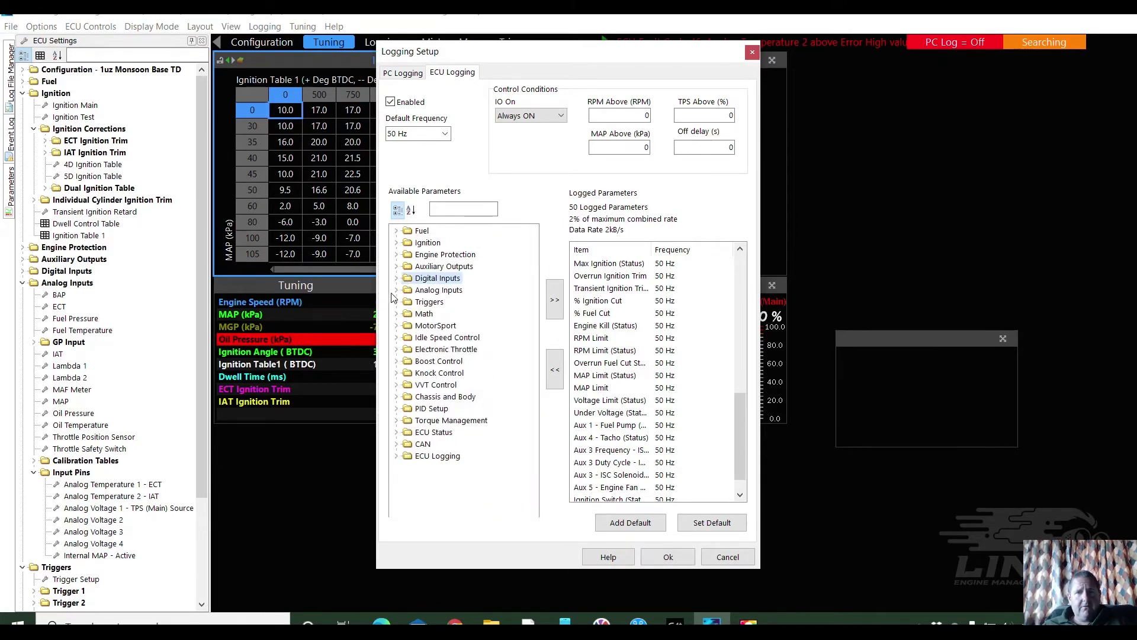
pyautogui.click(396, 290)
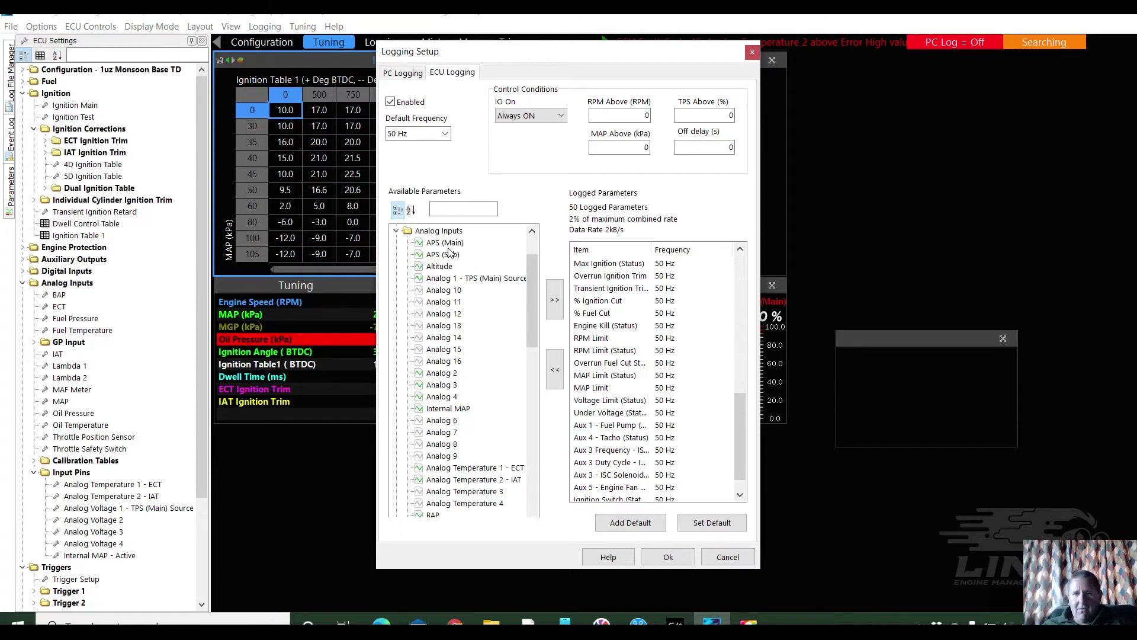
pyautogui.click(450, 278)
pyautogui.click(555, 300)
pyautogui.click(457, 409)
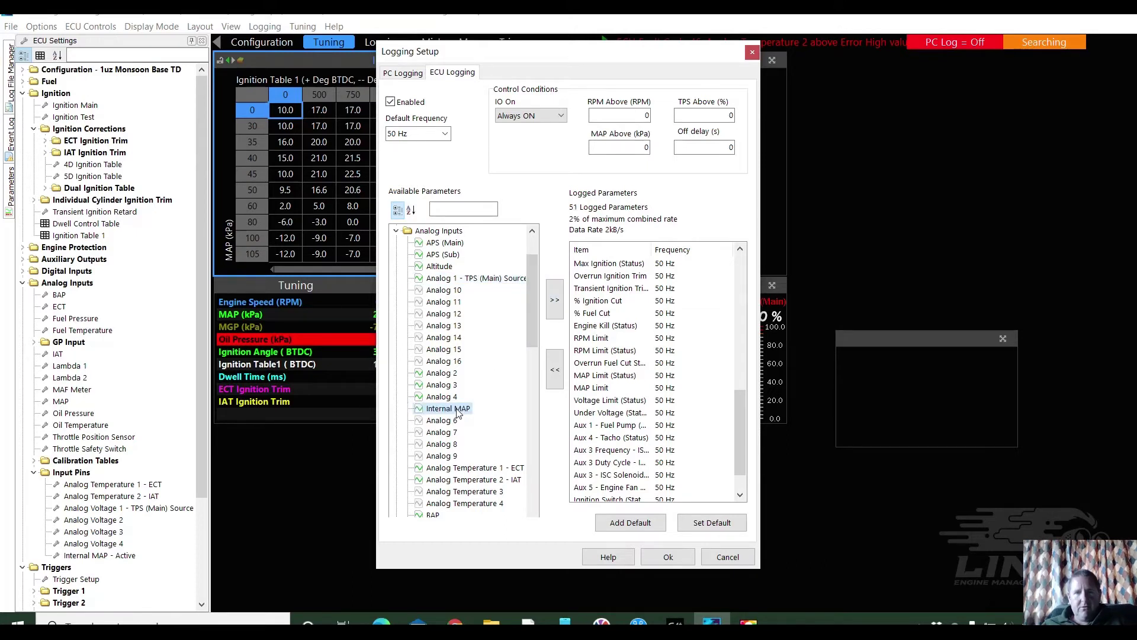
pyautogui.moveTo(534, 273); pyautogui.dragTo(532, 298)
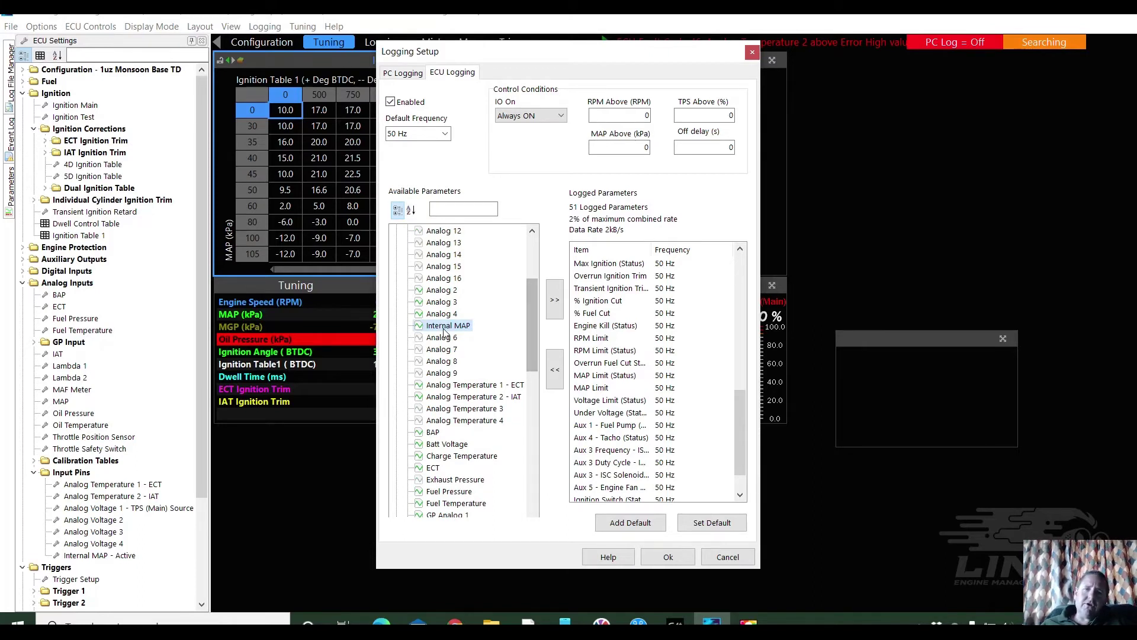
pyautogui.click(556, 302)
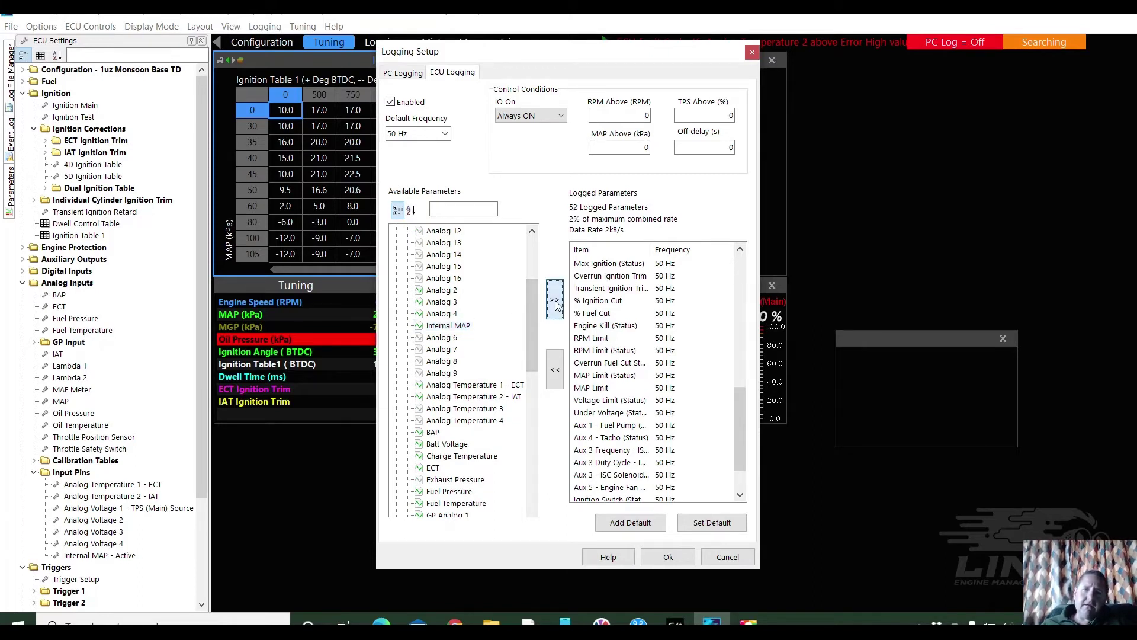
# Add Analog Temperature 1 - ECT and Analog Temperature 2 - IAT to the ECU log
pyautogui.click(459, 386)
pyautogui.hotkey('shift', 'Down')
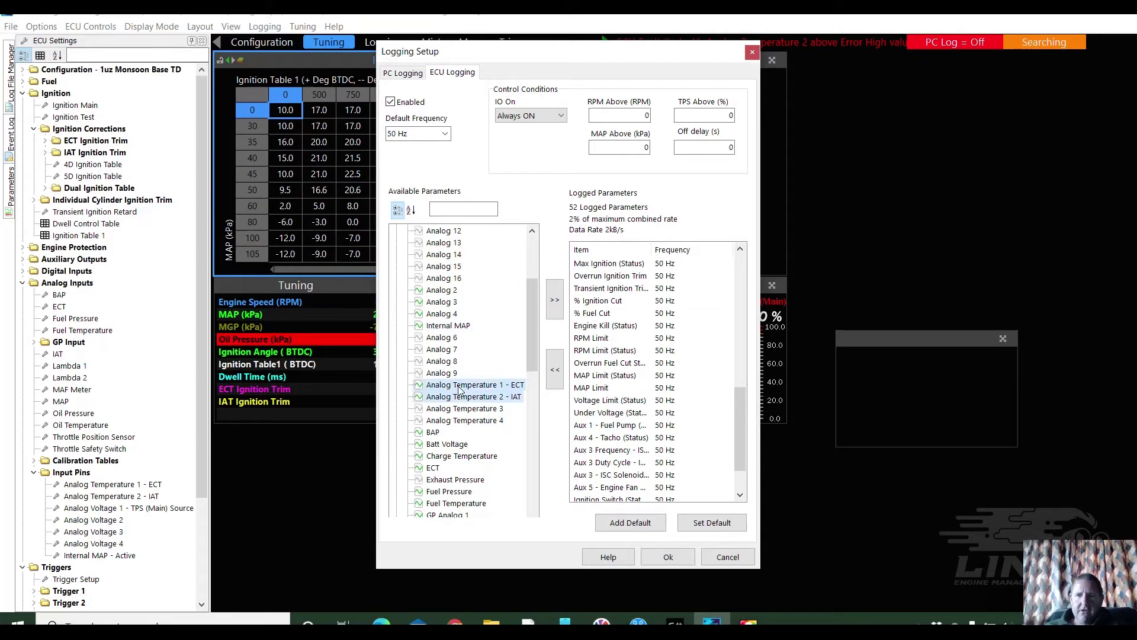
pyautogui.click(554, 299)
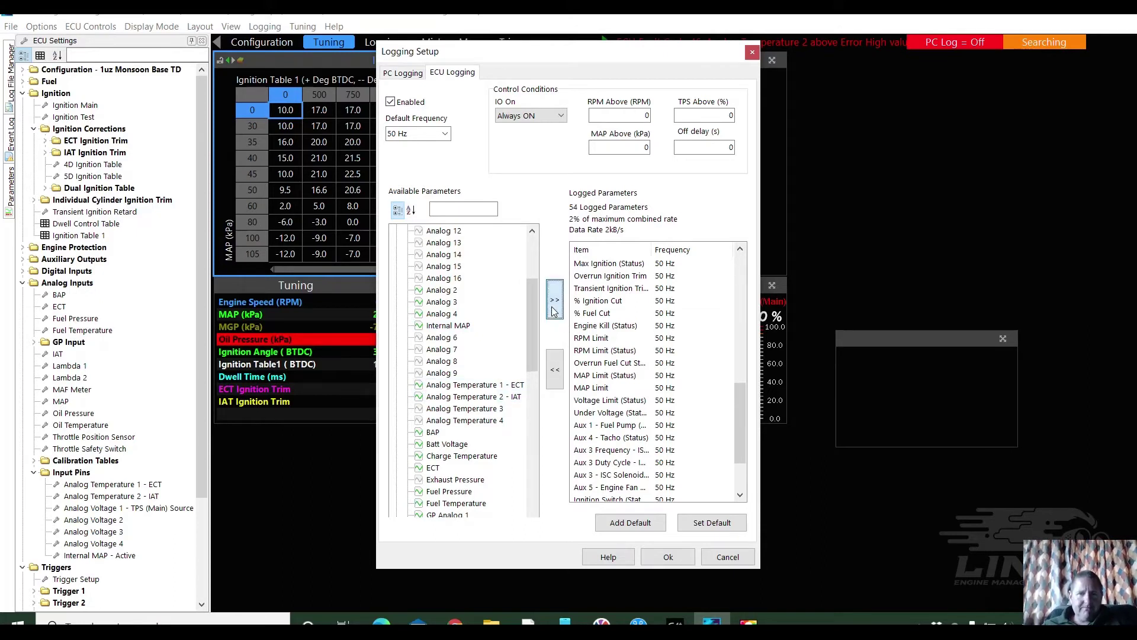
# Add the Analog Inputs parameters BAP, Batt Voltage, Charge Temperature and ECT to the ECU log and check the end of the logged list
pyautogui.click(436, 436)
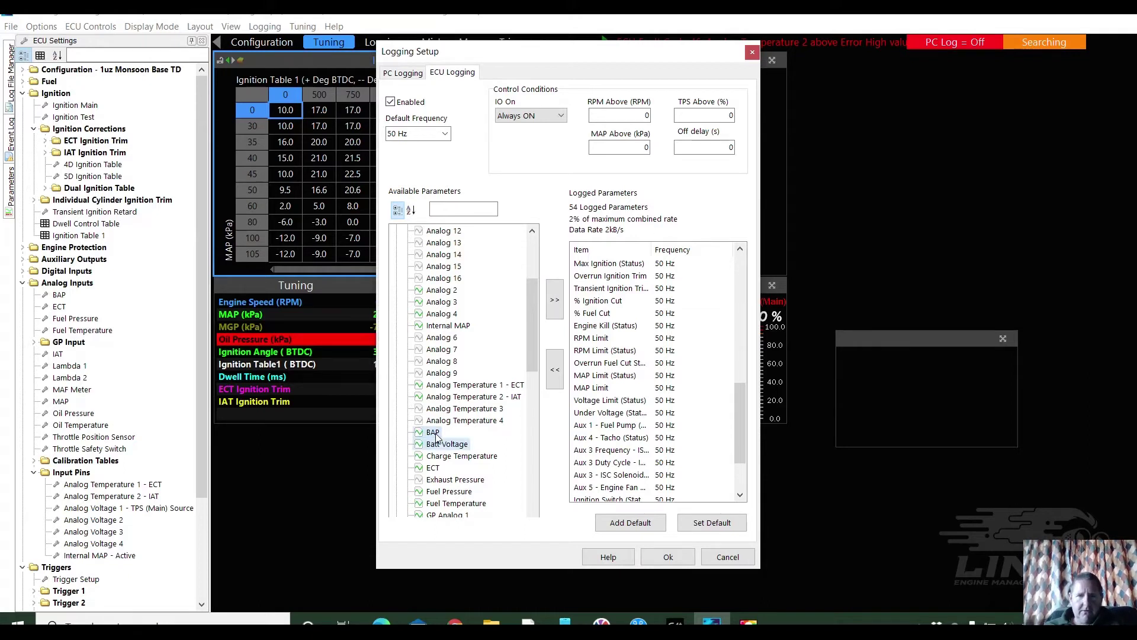
pyautogui.hotkey('shift', 'Down')
pyautogui.hotkey('shift', 'Down')
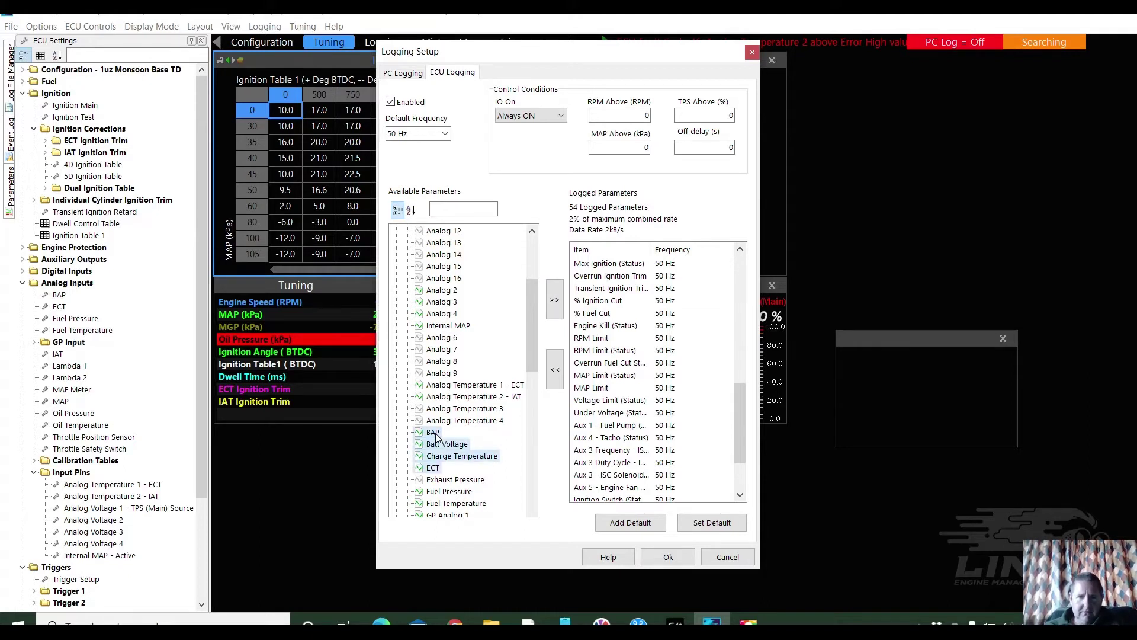
pyautogui.click(556, 301)
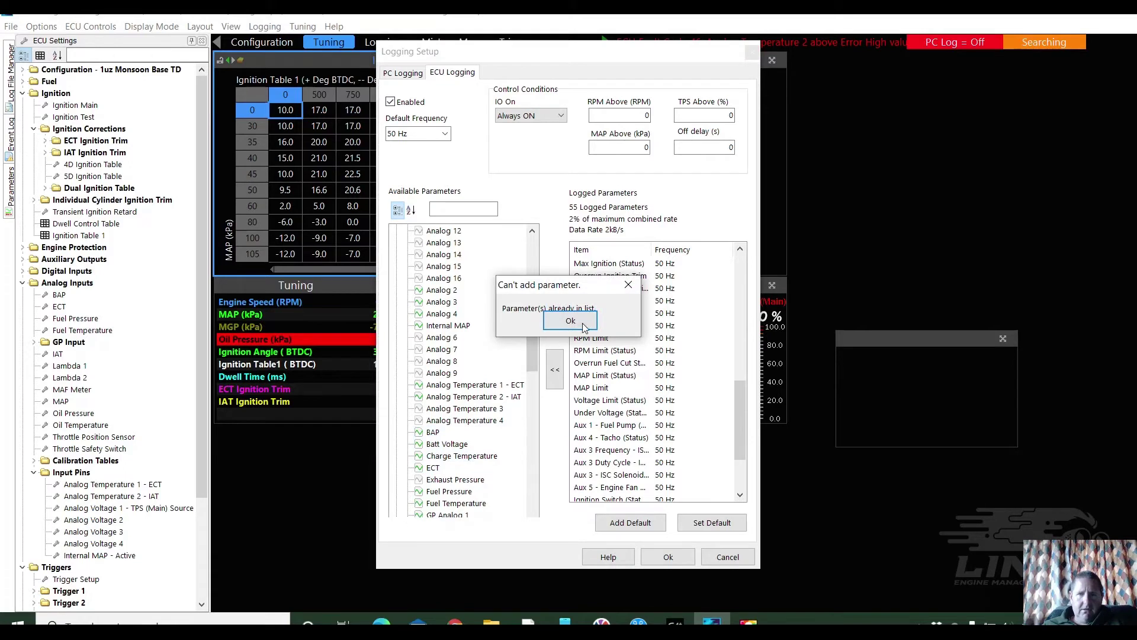
pyautogui.click(582, 326)
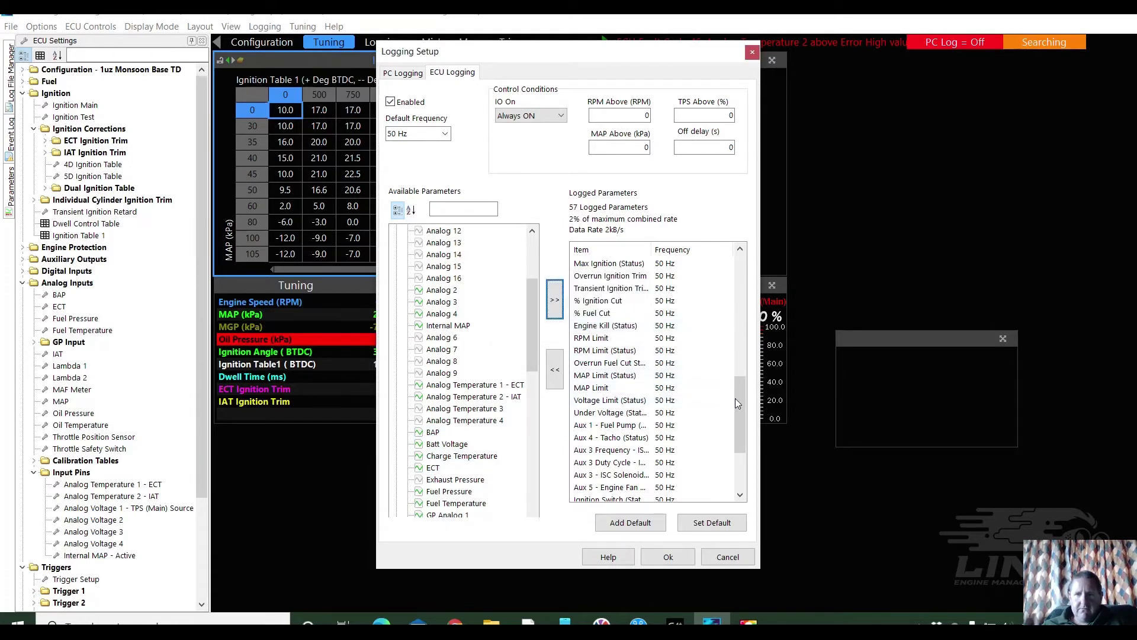
pyautogui.moveTo(737, 403); pyautogui.dragTo(732, 440)
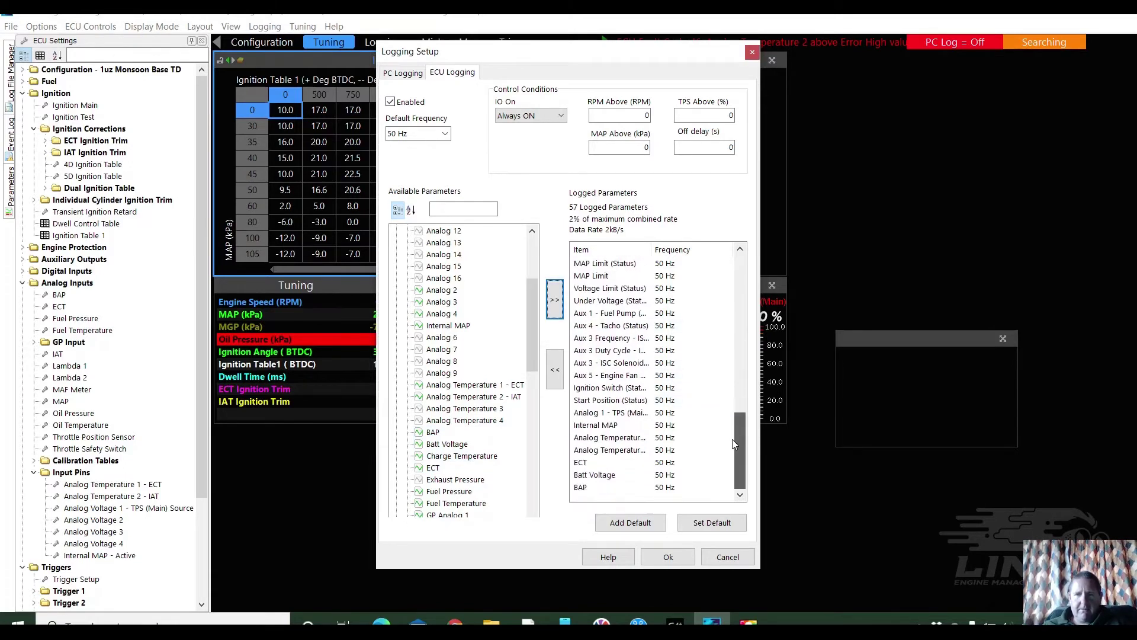
# Try to add the ECT parameter on its own to the ECU log
pyautogui.click(433, 469)
pyautogui.click(557, 306)
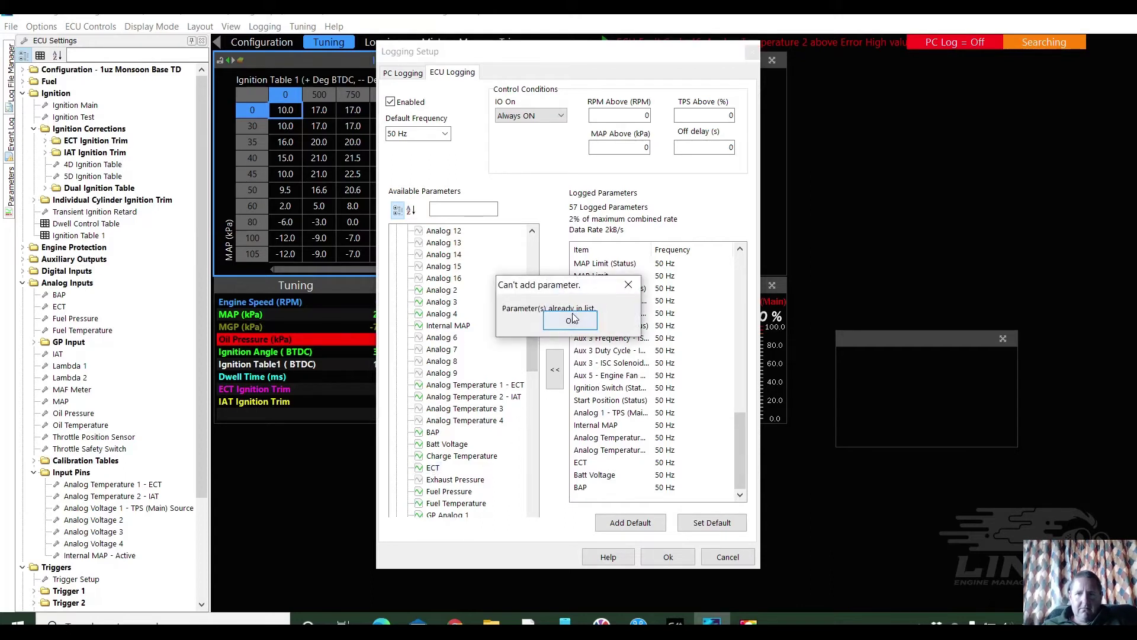
pyautogui.click(572, 315)
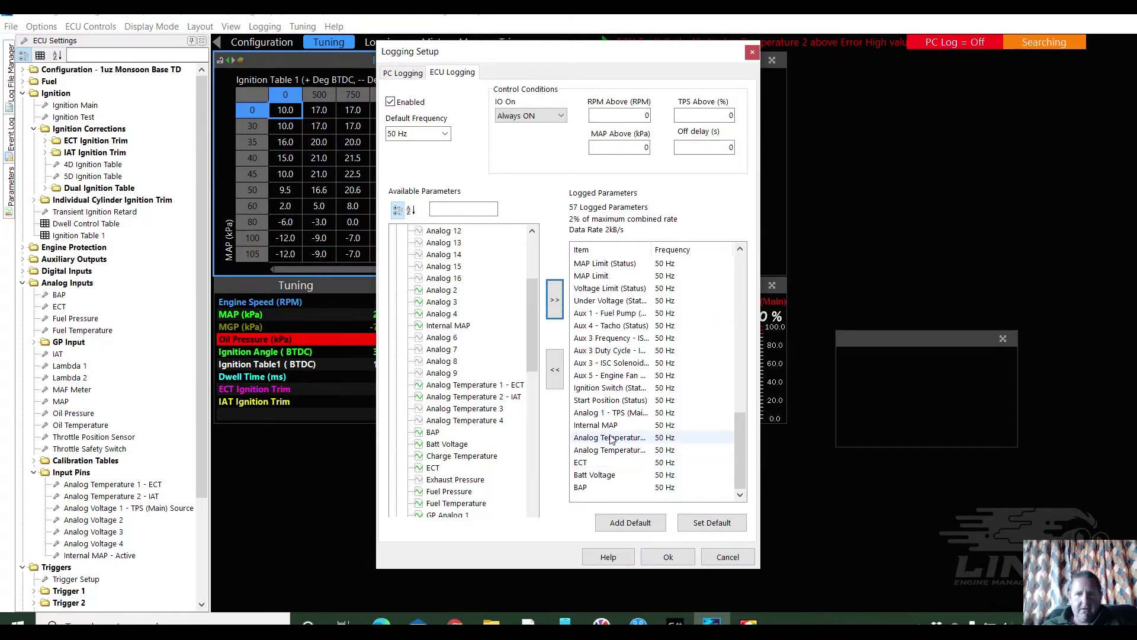
# Add Fuel Pressure, IAT, MAP and MGP from the Analog Inputs group to the ECU log
pyautogui.click(464, 492)
pyautogui.click(557, 299)
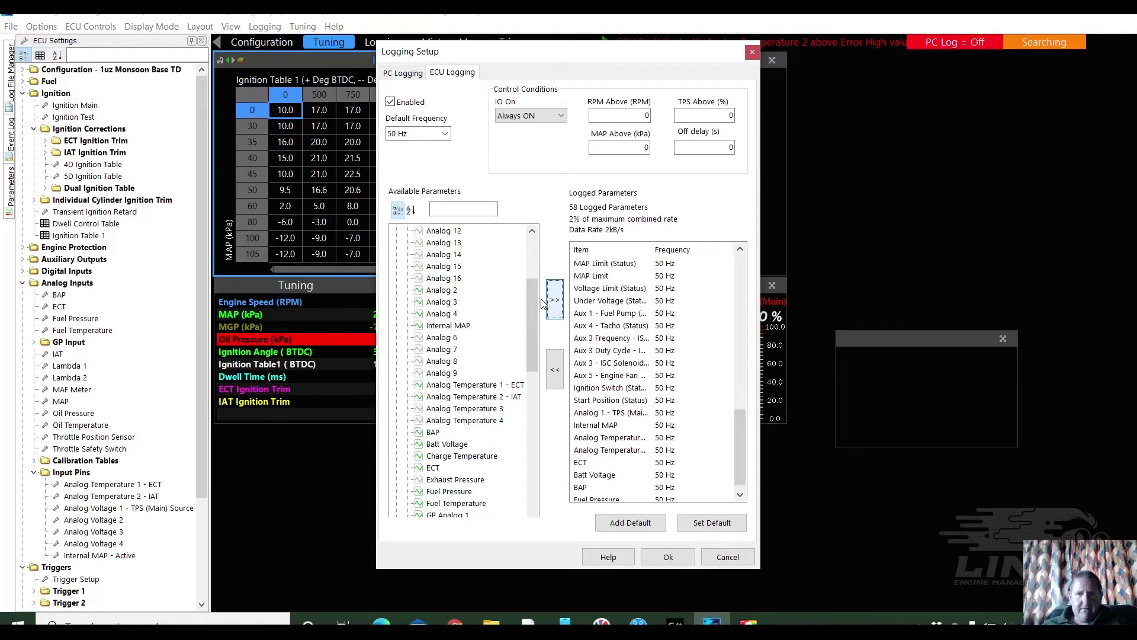
pyautogui.moveTo(532, 301); pyautogui.dragTo(539, 403)
pyautogui.click(431, 373)
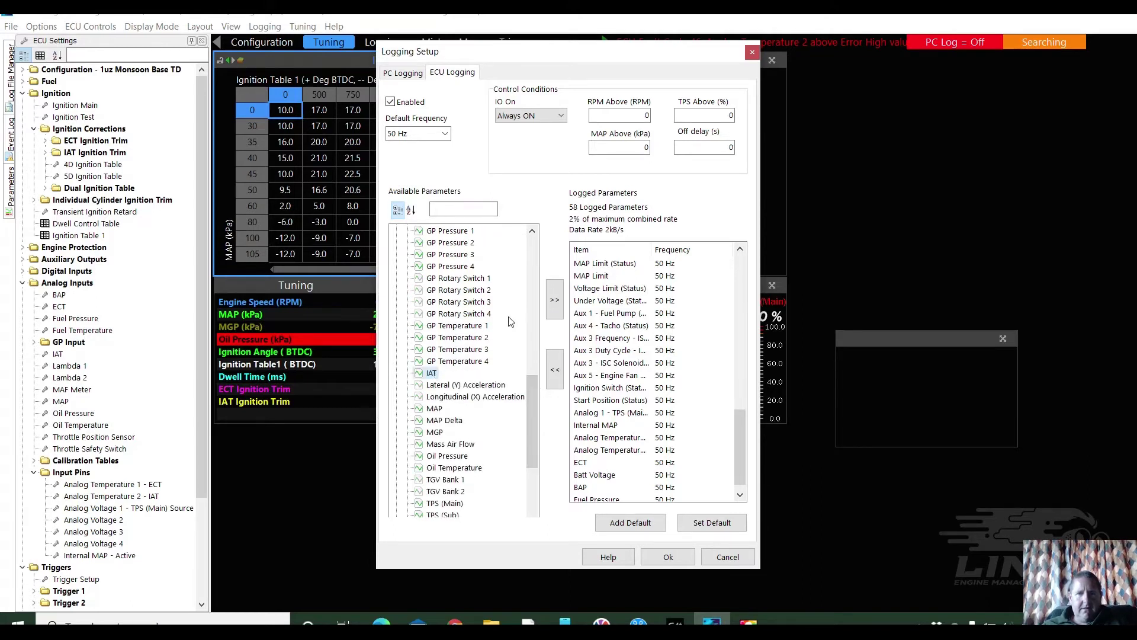
pyautogui.click(554, 302)
pyautogui.click(434, 408)
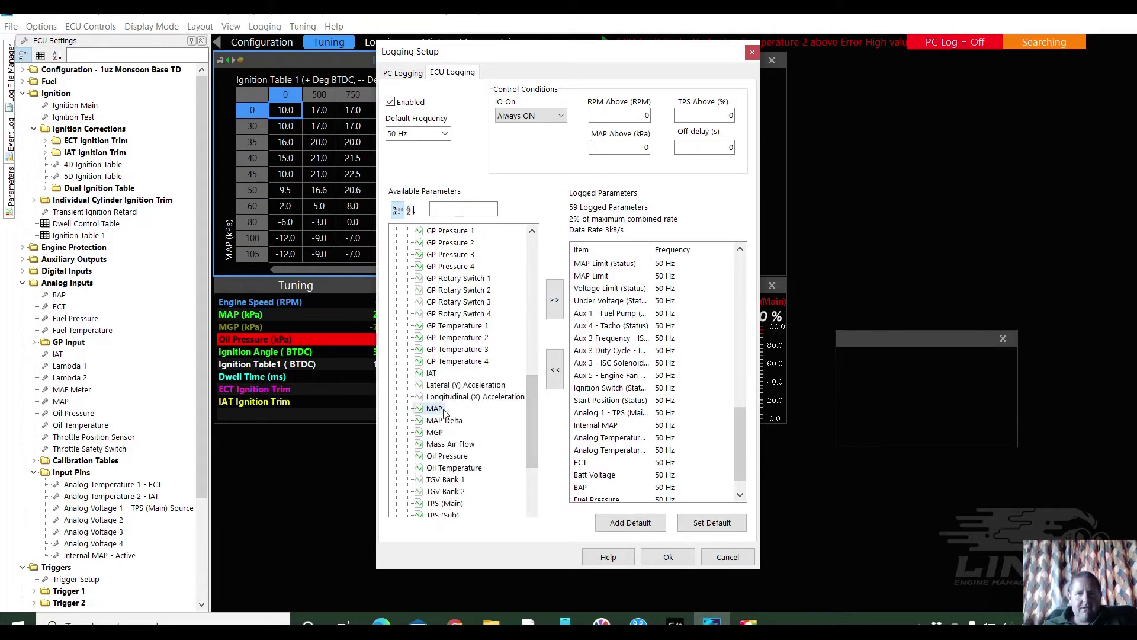
pyautogui.click(554, 300)
pyautogui.click(436, 434)
pyautogui.click(547, 312)
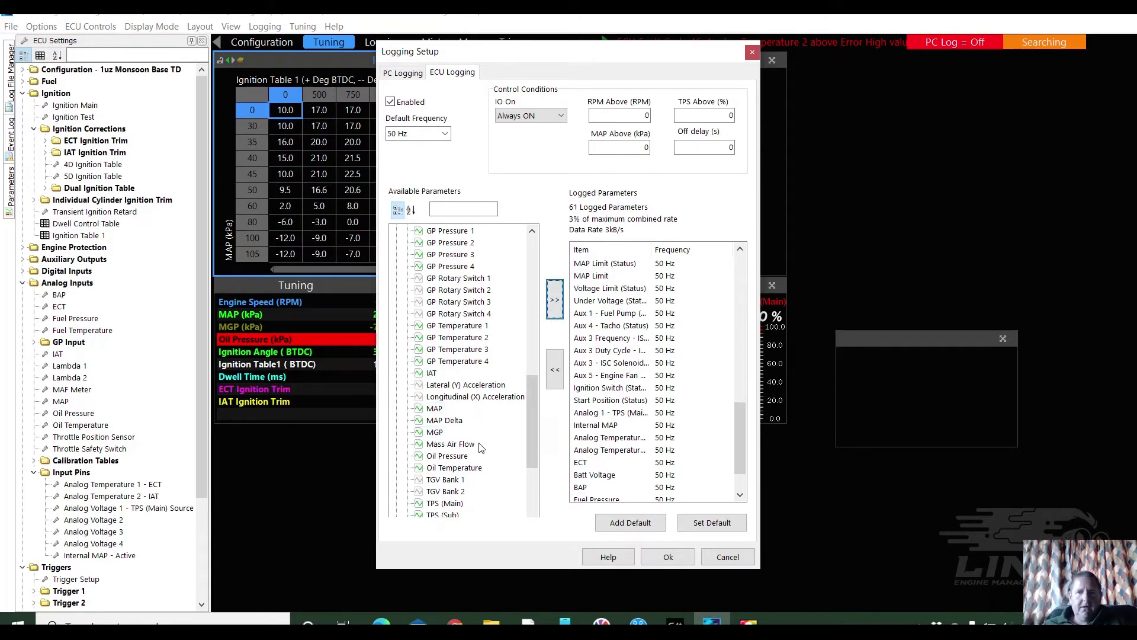
# Add Oil Pressure, Oil Temperature and TPS (Main) from the Analog Inputs group to the ECU log
pyautogui.click(464, 458)
pyautogui.keyDown('shift'); pyautogui.click(459, 468); pyautogui.keyUp('shift')
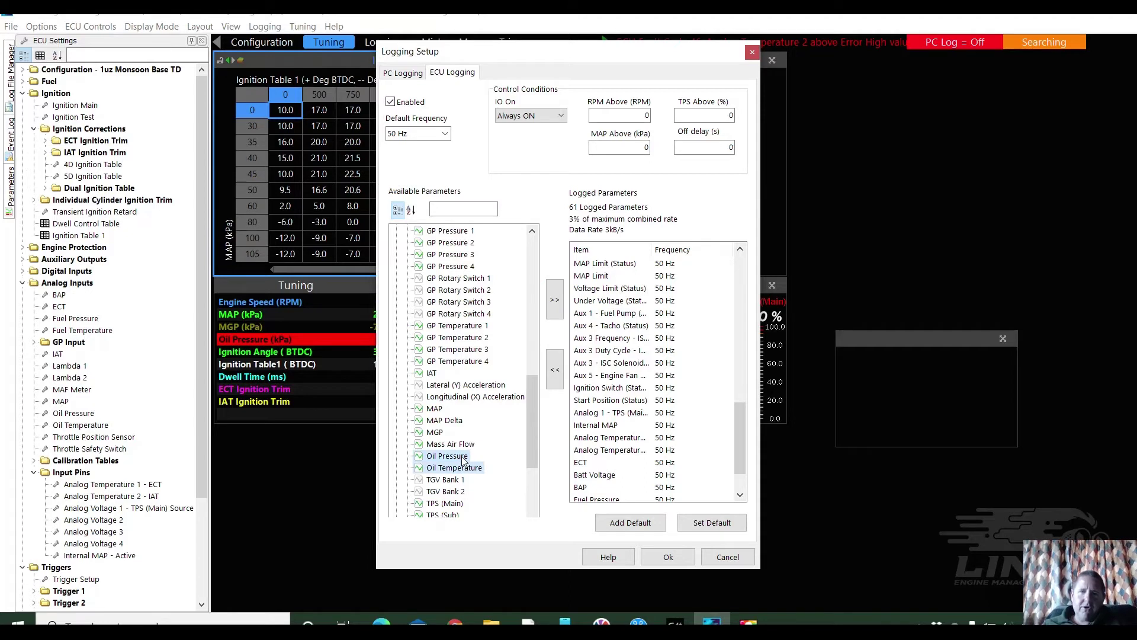
pyautogui.click(557, 298)
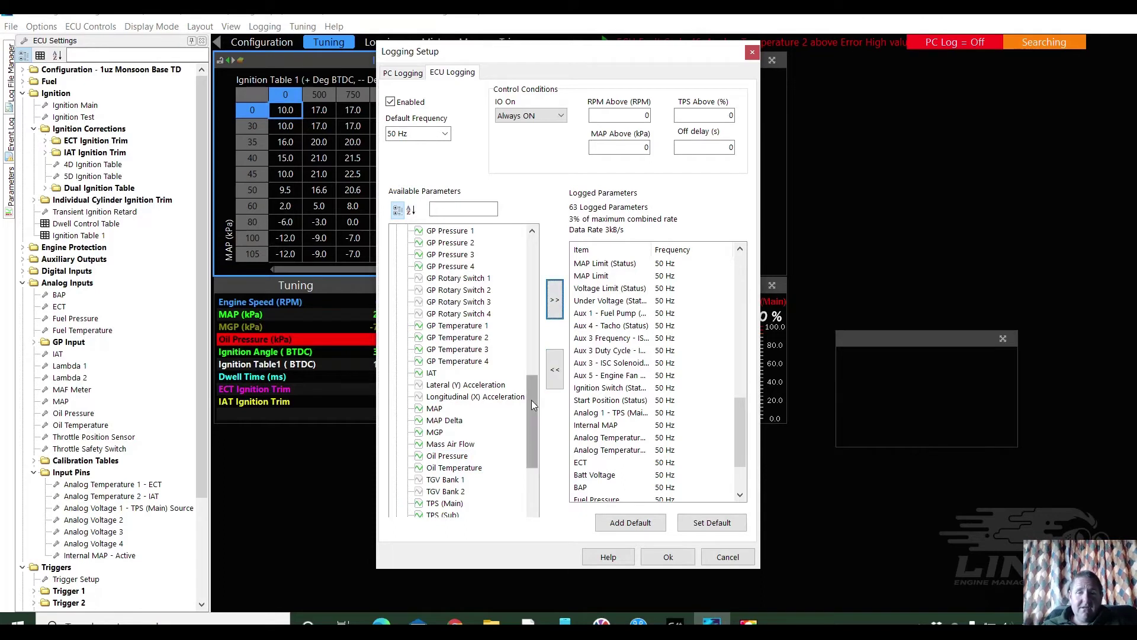
pyautogui.moveTo(531, 400); pyautogui.dragTo(528, 427)
pyautogui.click(451, 410)
pyautogui.click(555, 305)
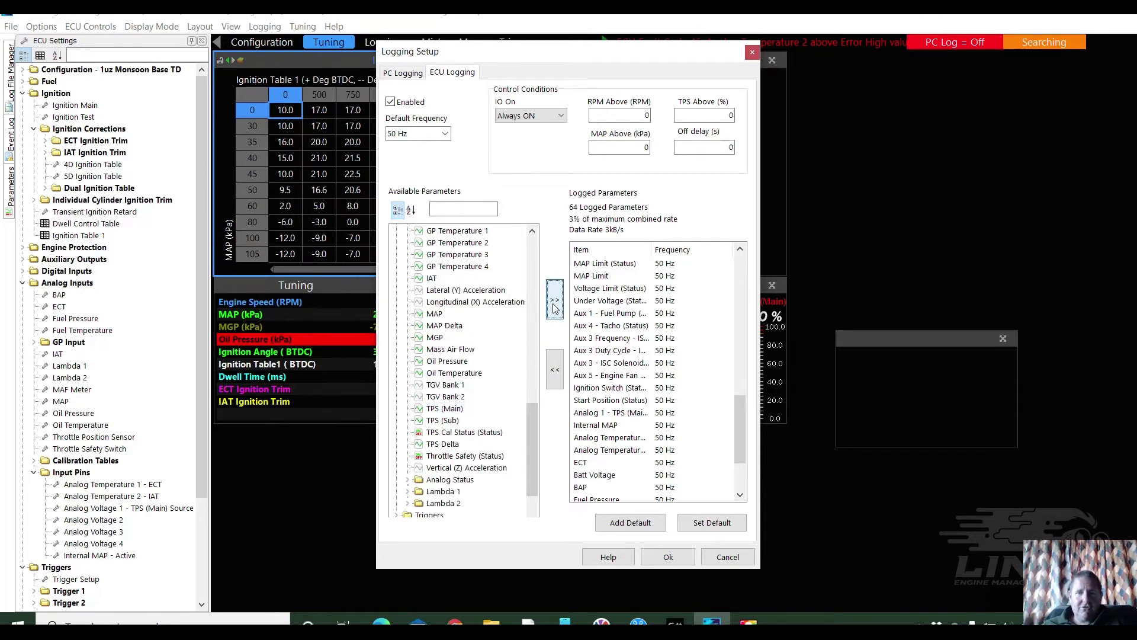
# Add the Analog Status items for Analog 1 - TPS (Main) Source, Internal MAP, and Analog Temperature 1 and 2 to the ECU log
pyautogui.click(408, 480)
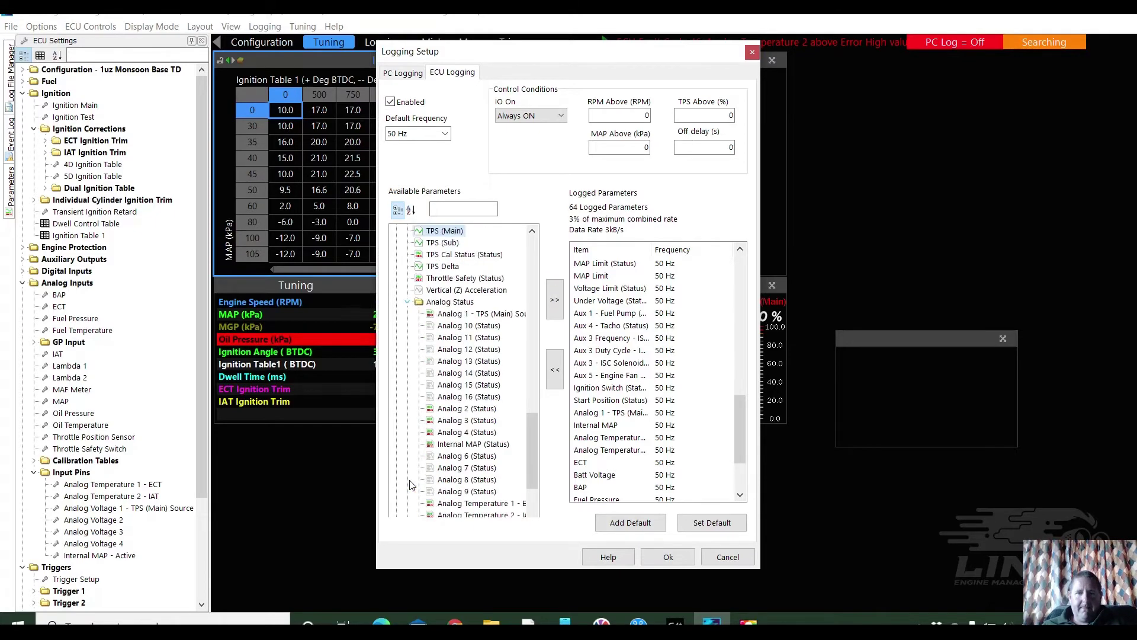
pyautogui.click(510, 318)
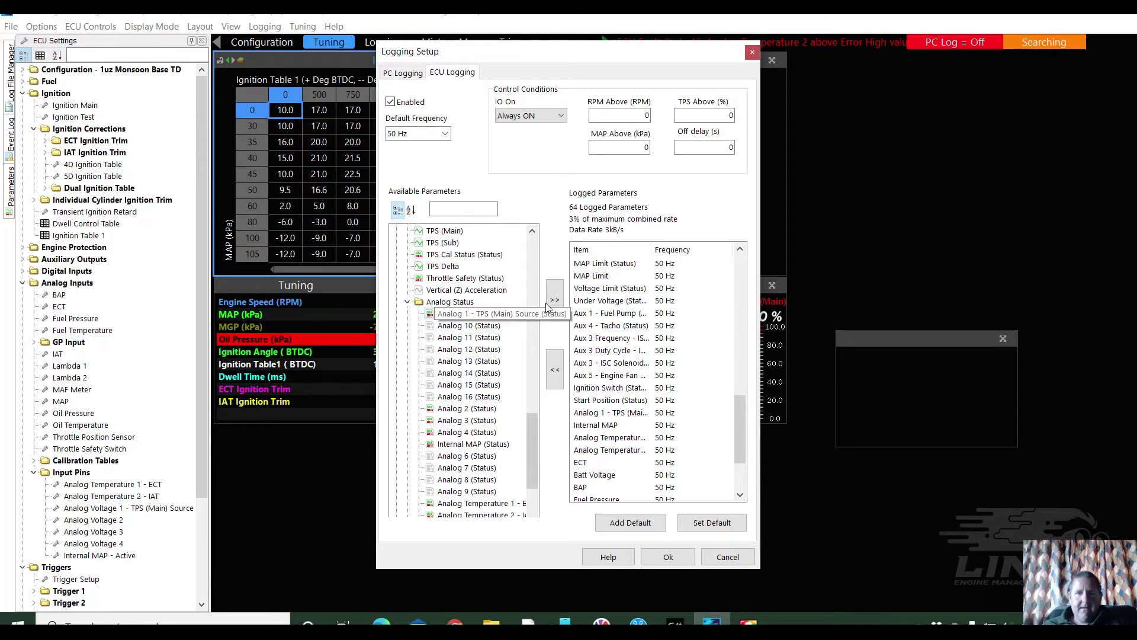
pyautogui.moveTo(532, 427); pyautogui.dragTo(531, 445)
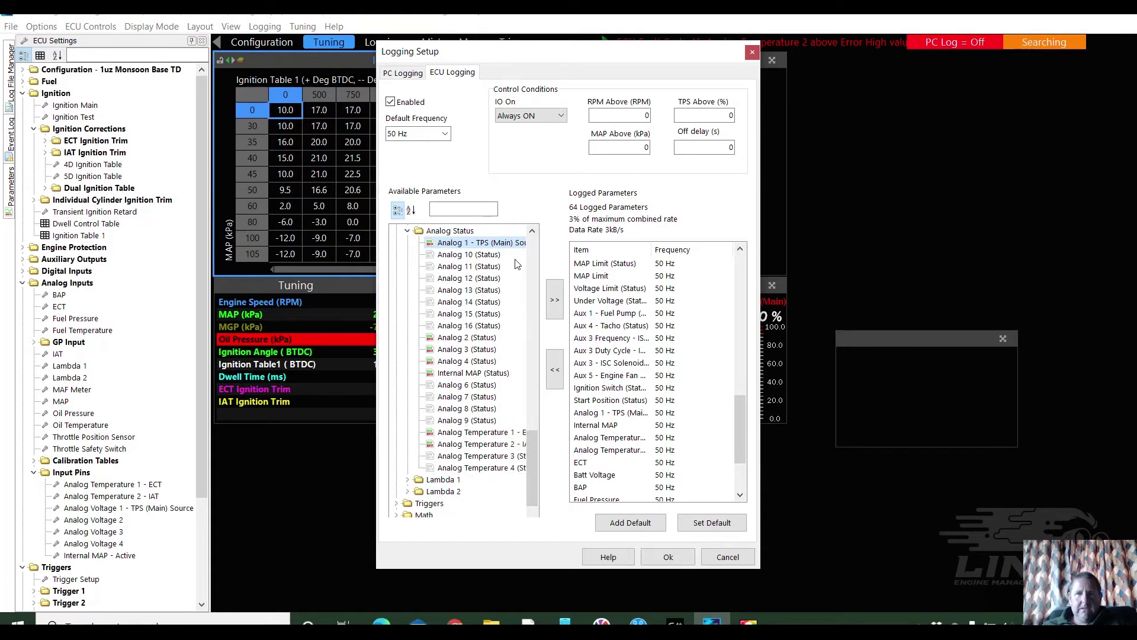
pyautogui.click(555, 299)
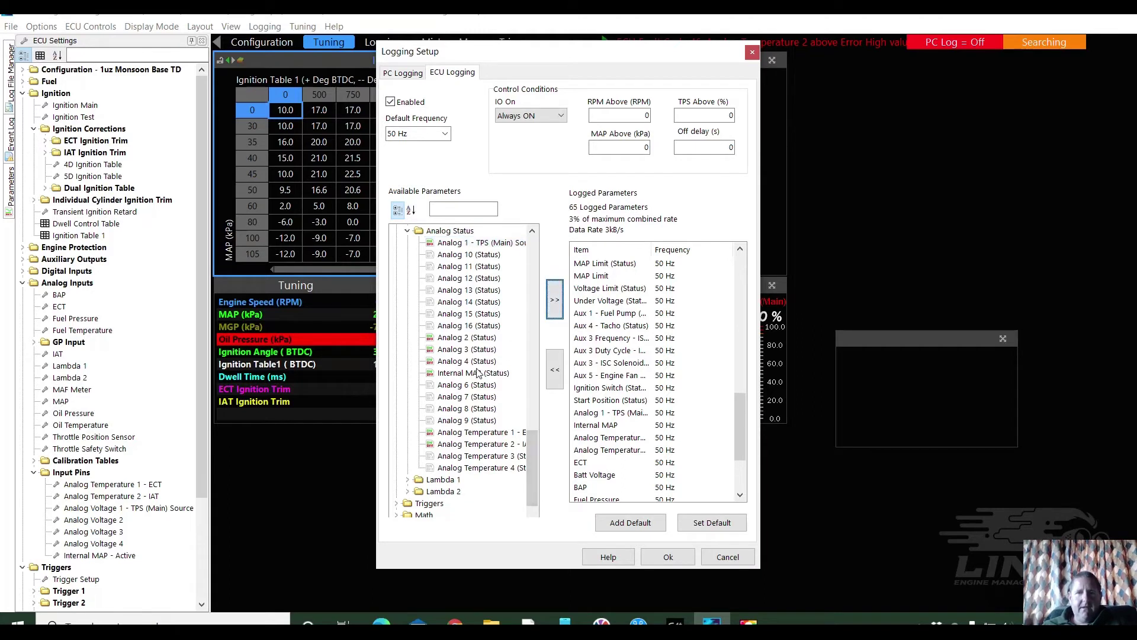
pyautogui.click(555, 299)
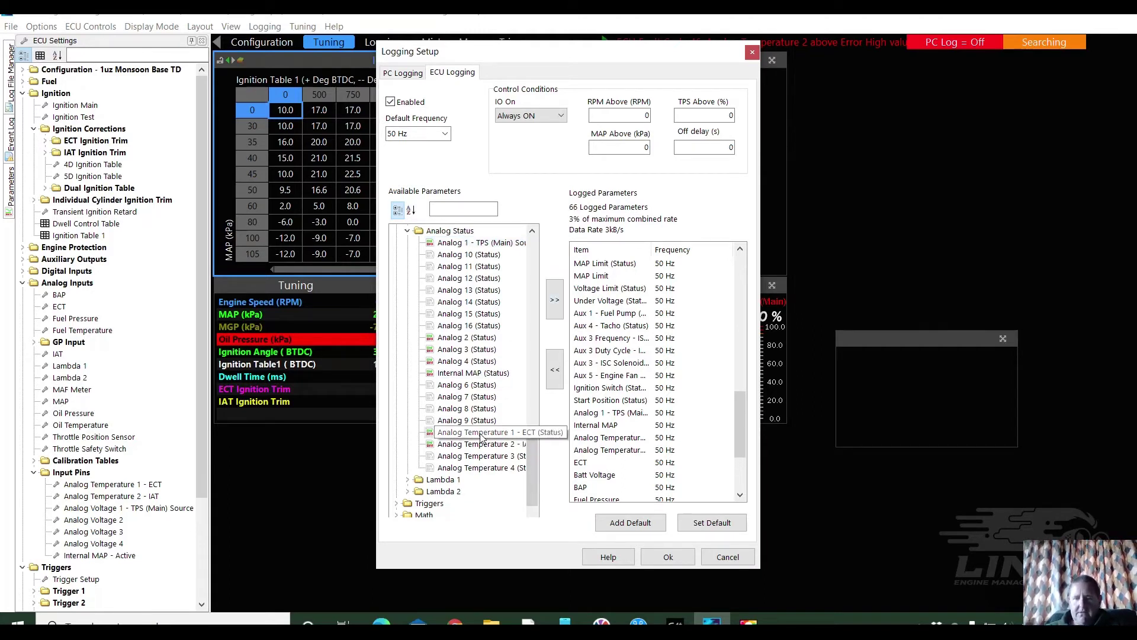
pyautogui.moveTo(483, 437); pyautogui.dragTo(482, 468)
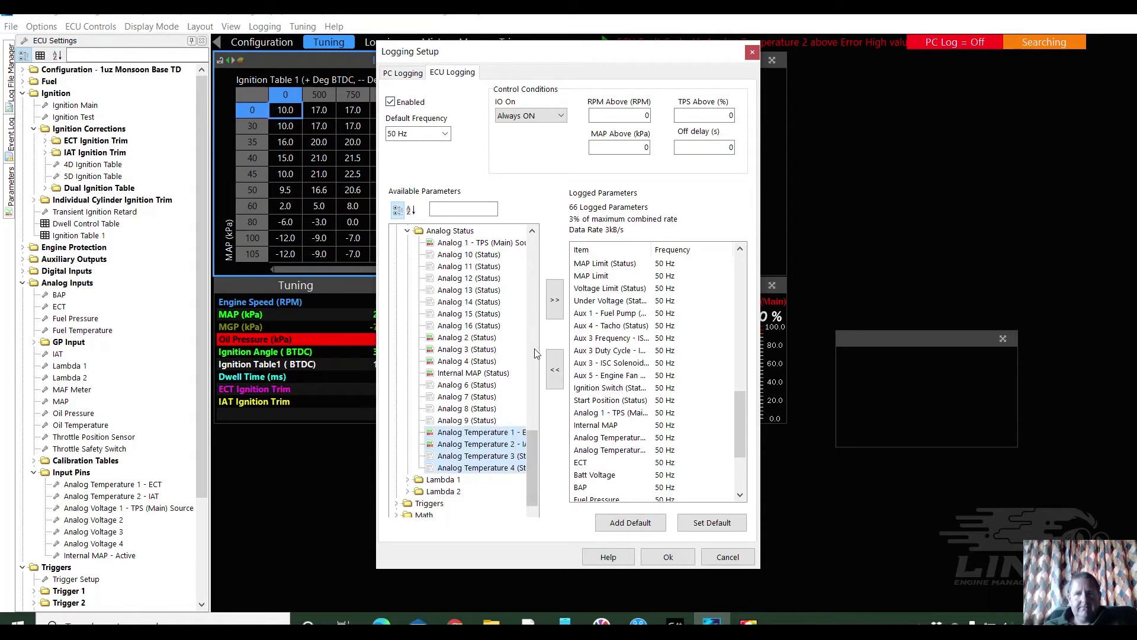
pyautogui.click(561, 296)
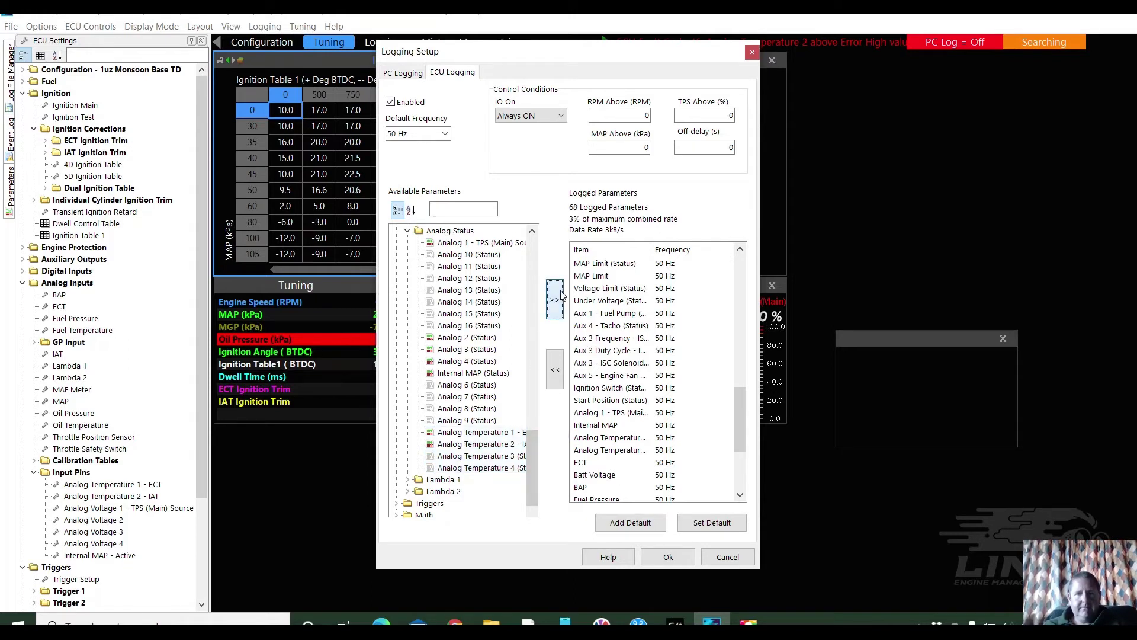
# Add Lambda 1 Error (Status), Lambda 1 Status (Status) and Lambda 1 Temperature to the ECU log
pyautogui.click(407, 480)
pyautogui.moveTo(532, 435); pyautogui.dragTo(529, 454)
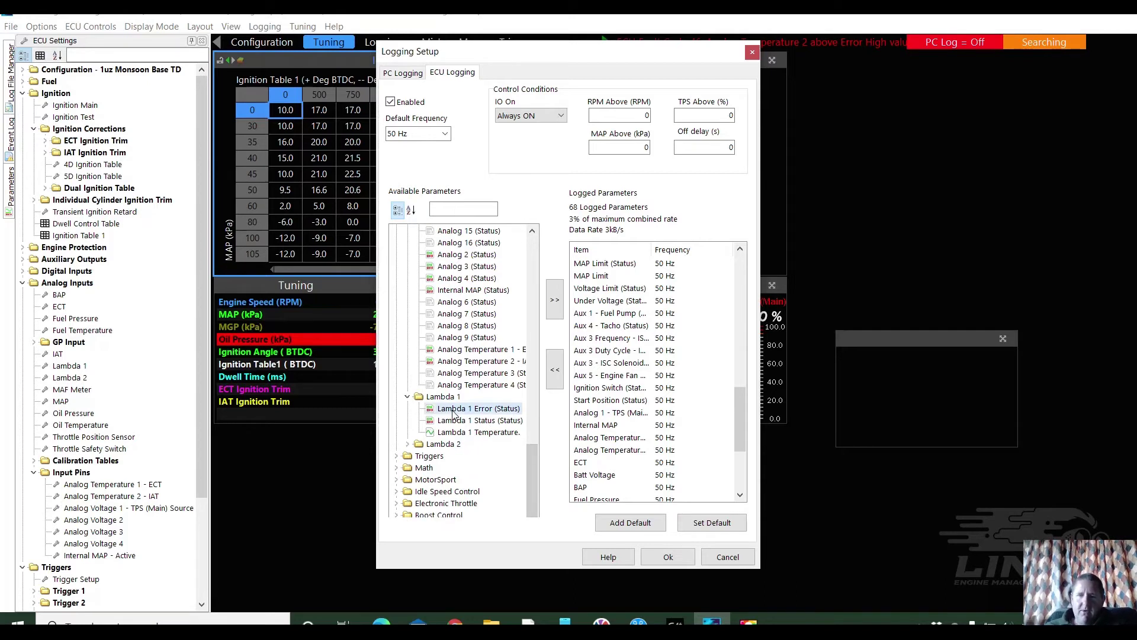
pyautogui.hotkey('shift', 'Down')
pyautogui.hotkey('shift', 'Down')
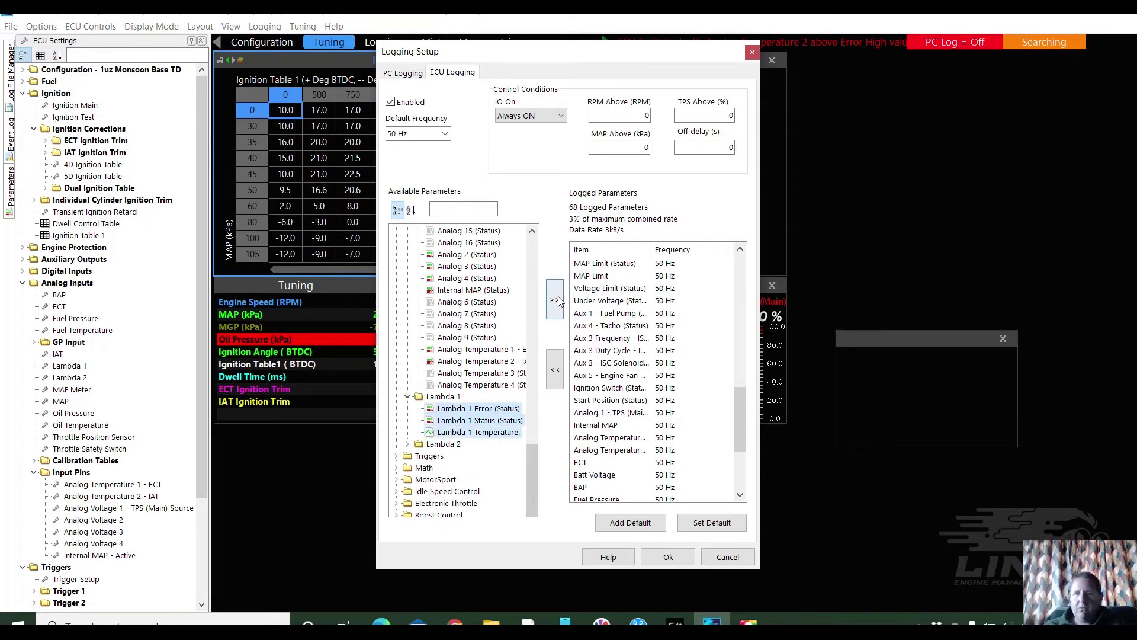
pyautogui.click(557, 300)
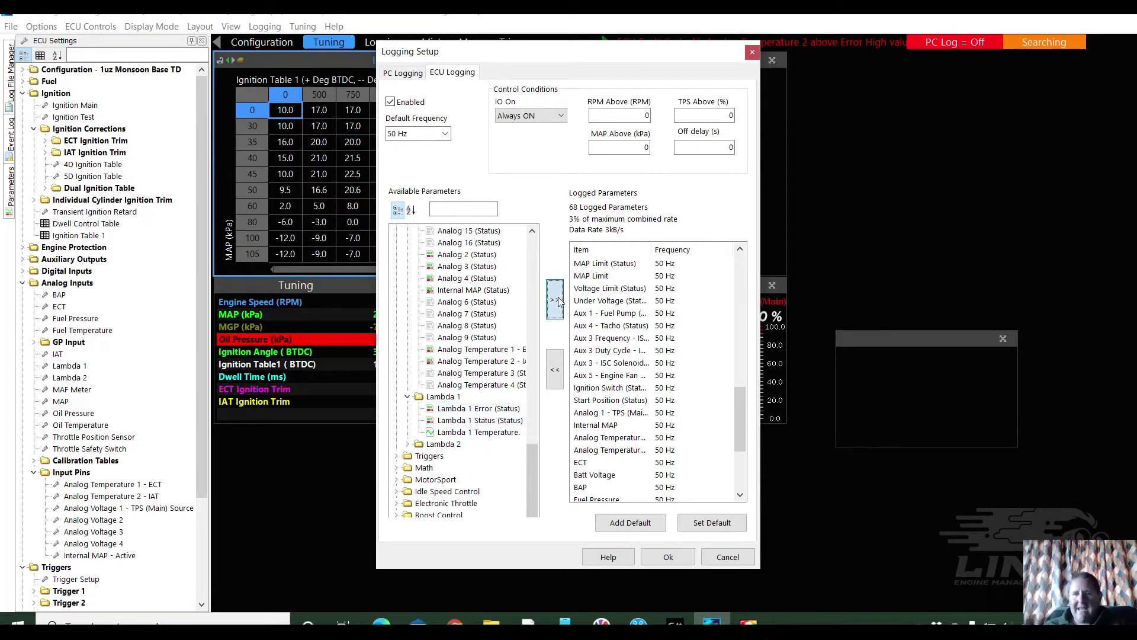
# Select the whole Triggers group, from Engine Cycle Count to Trigger Scope 2, and add its available parameters to the ECU log
pyautogui.click(396, 457)
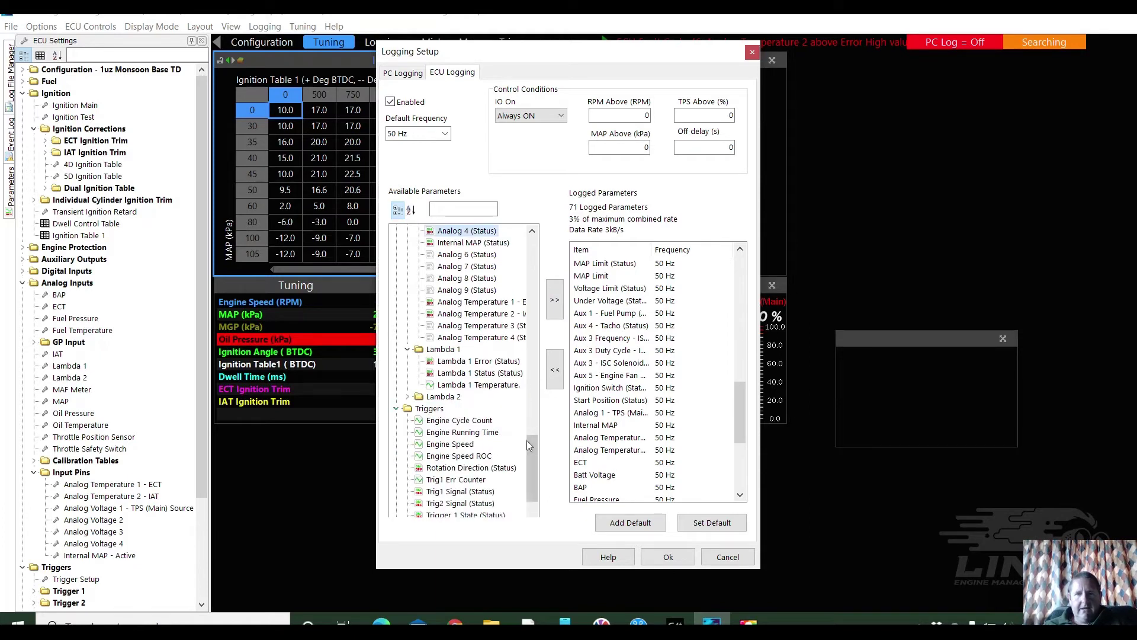
pyautogui.rightClick(530, 471)
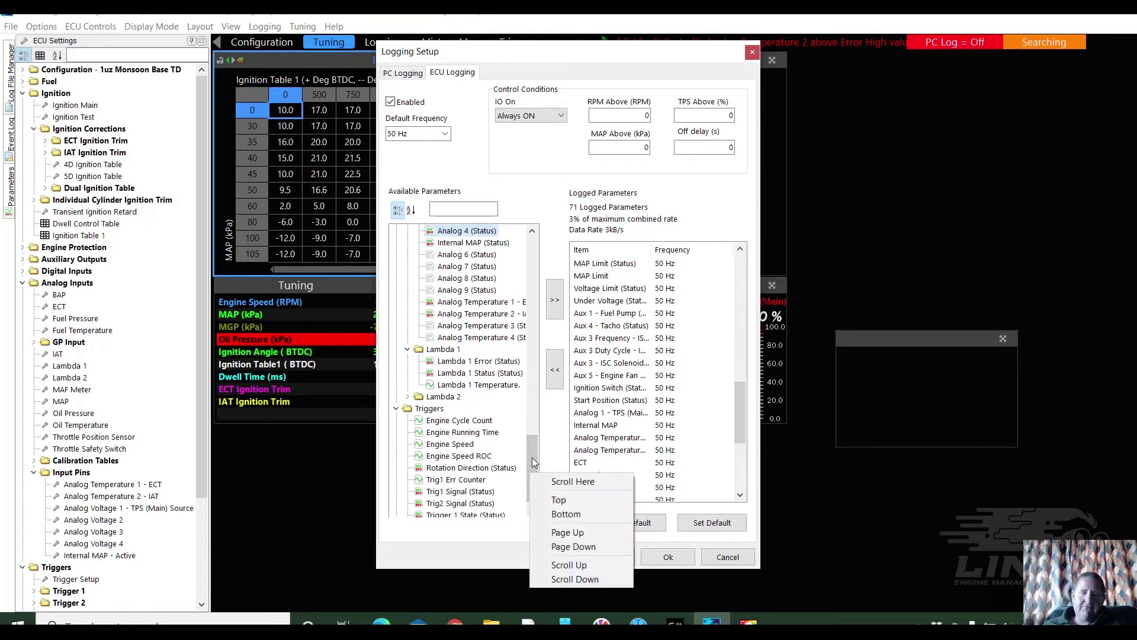
pyautogui.moveTo(532, 457); pyautogui.dragTo(534, 471)
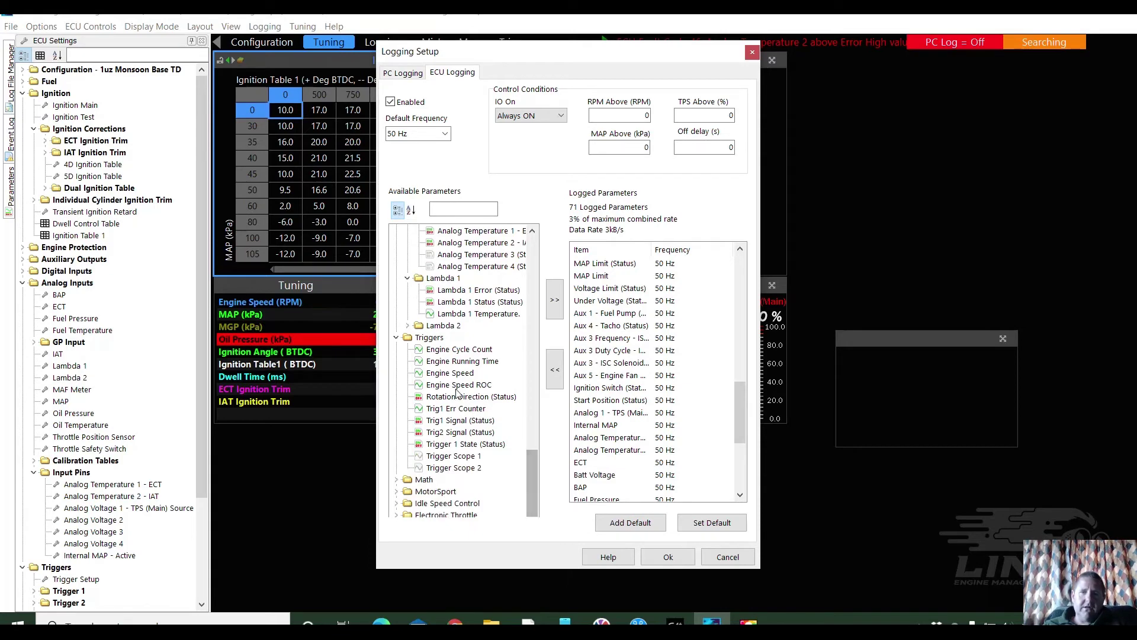
pyautogui.click(433, 350)
pyautogui.hotkey('shift', 'Down')
pyautogui.hotkey('shift', 'Down')
pyautogui.hotkey('shift', 'Down')
pyautogui.hotkey('shift', 'Down')
pyautogui.hotkey('shift', 'Down')
pyautogui.hotkey('shift', 'Down')
pyautogui.hotkey('shift', 'Down')
pyautogui.hotkey('shift', 'Down')
pyautogui.hotkey('shift', 'Down')
pyautogui.hotkey('shift', 'Down')
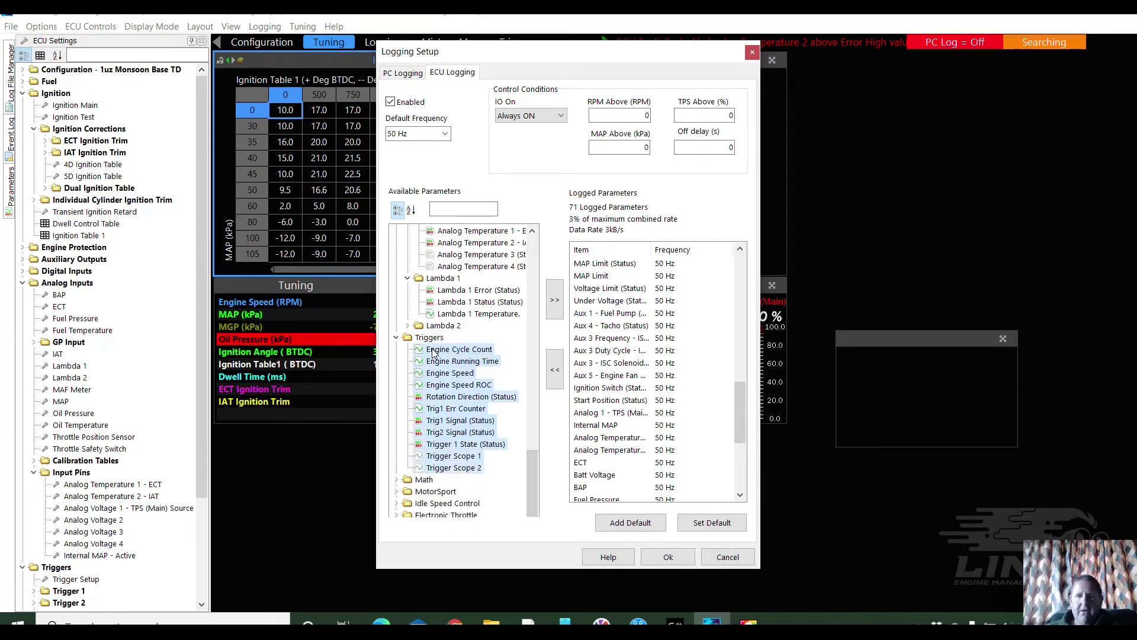
pyautogui.click(555, 299)
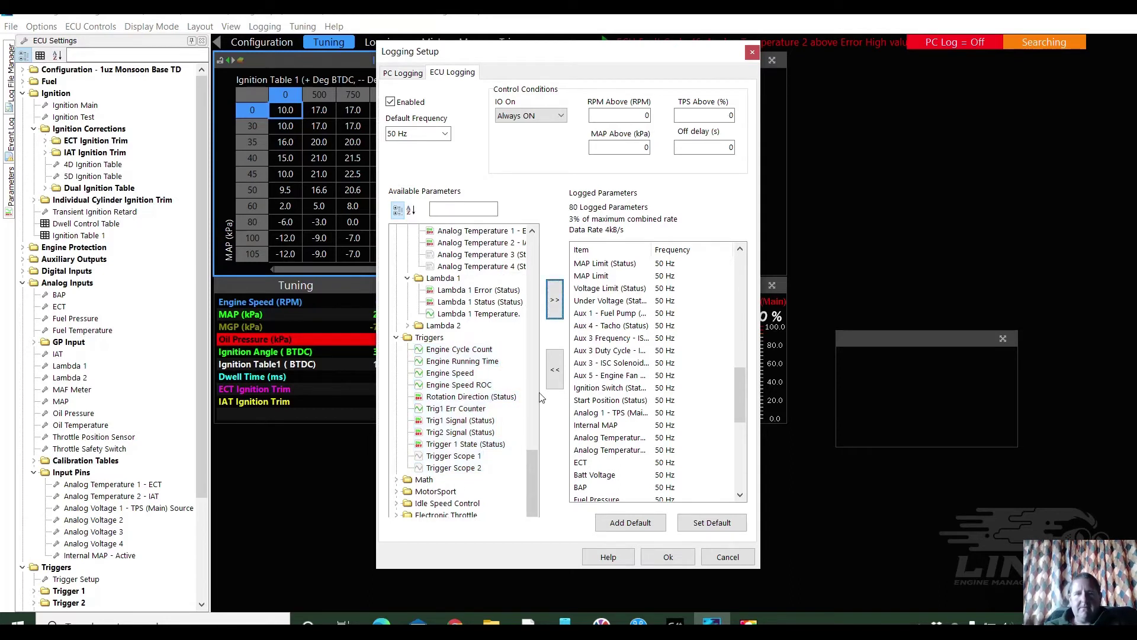
# Select the Idle Speed Control parameters from Idle Base Position to Ignition Idle Status (Status) and add the available ones to the ECU log
pyautogui.click(396, 503)
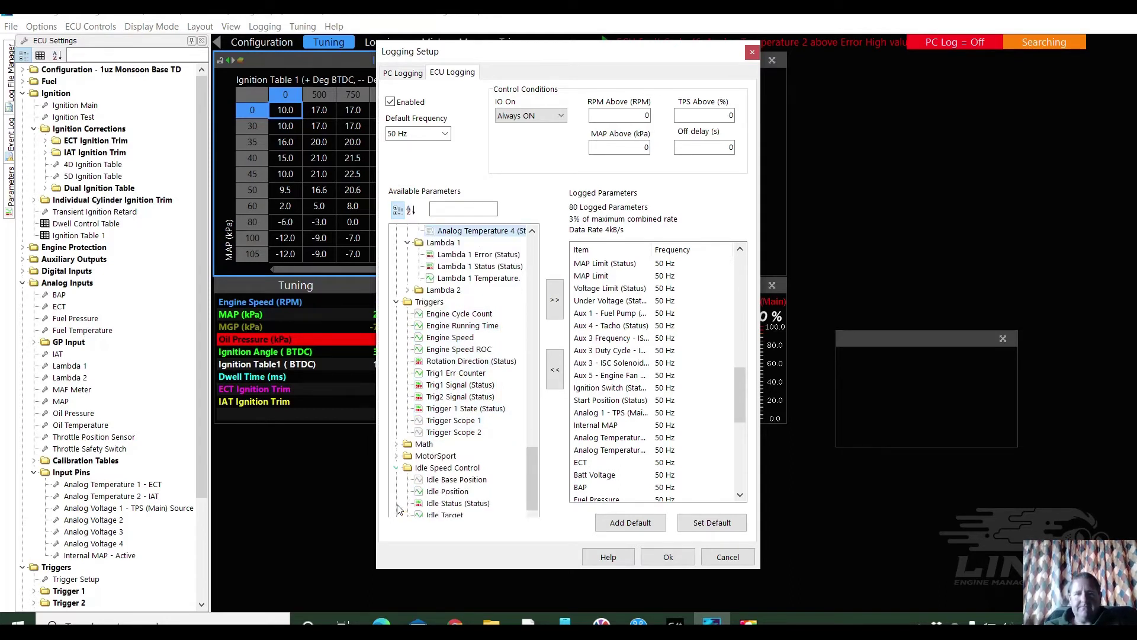
pyautogui.moveTo(533, 470); pyautogui.dragTo(532, 487)
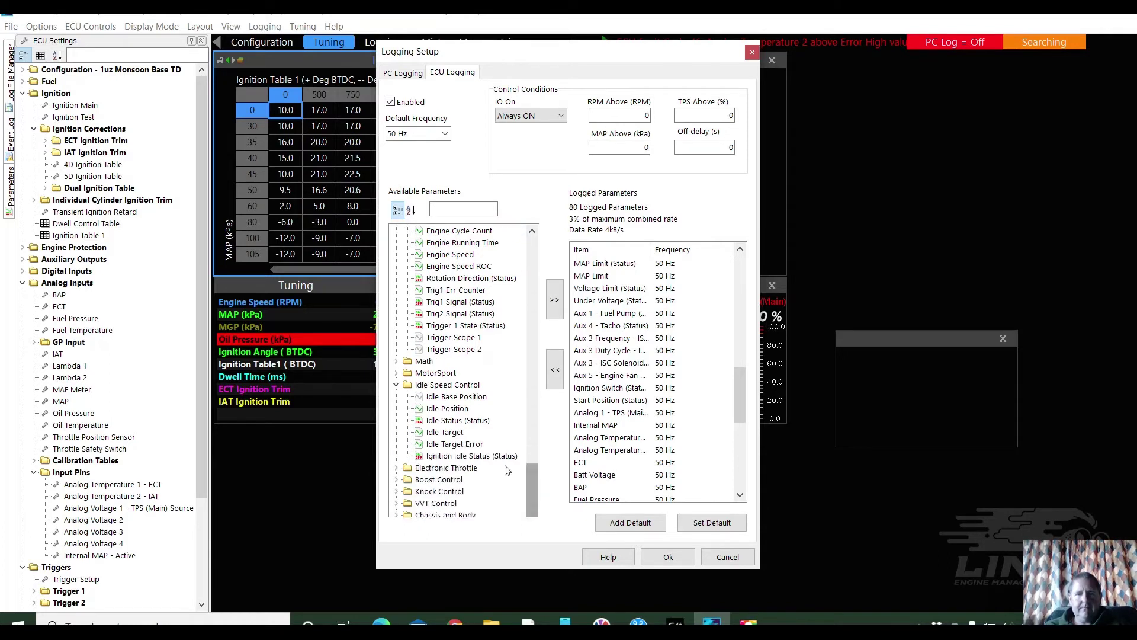
pyautogui.click(447, 396)
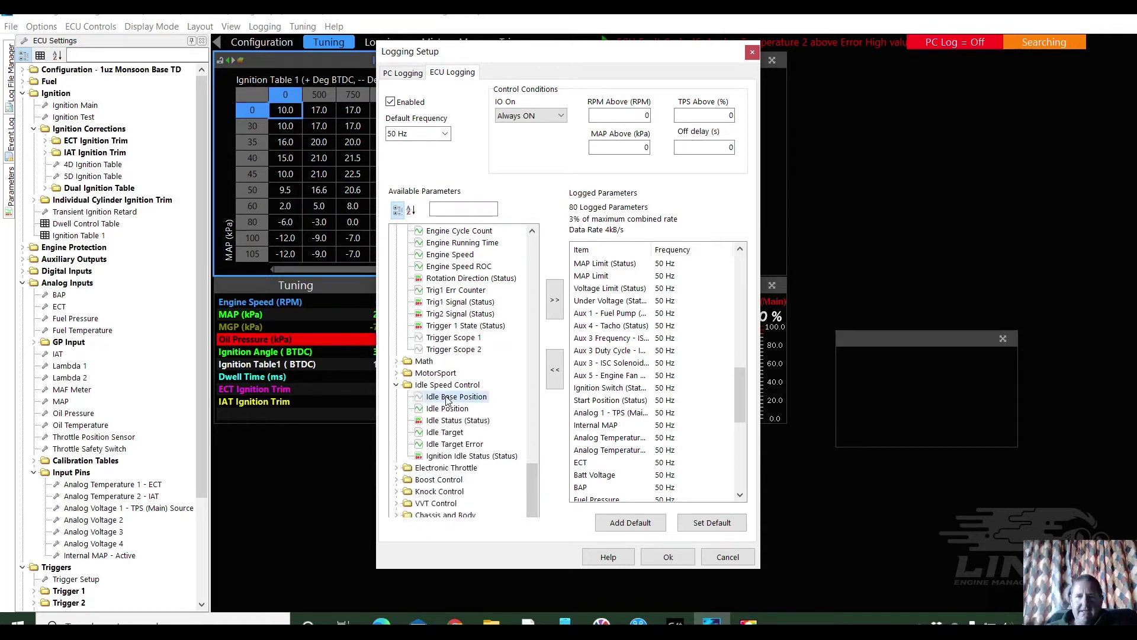
pyautogui.hotkey('shift', 'Down')
pyautogui.hotkey('shift', 'Down')
pyautogui.hotkey('shift', 'Down')
pyautogui.hotkey('shift', 'Down')
pyautogui.hotkey('shift', 'Down')
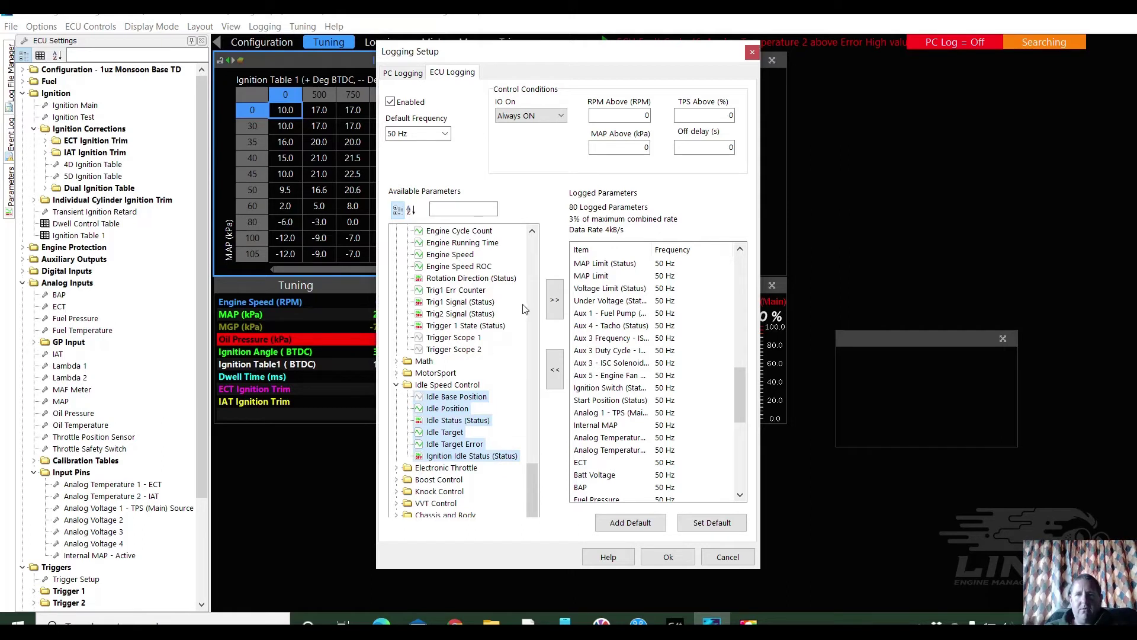
pyautogui.click(555, 300)
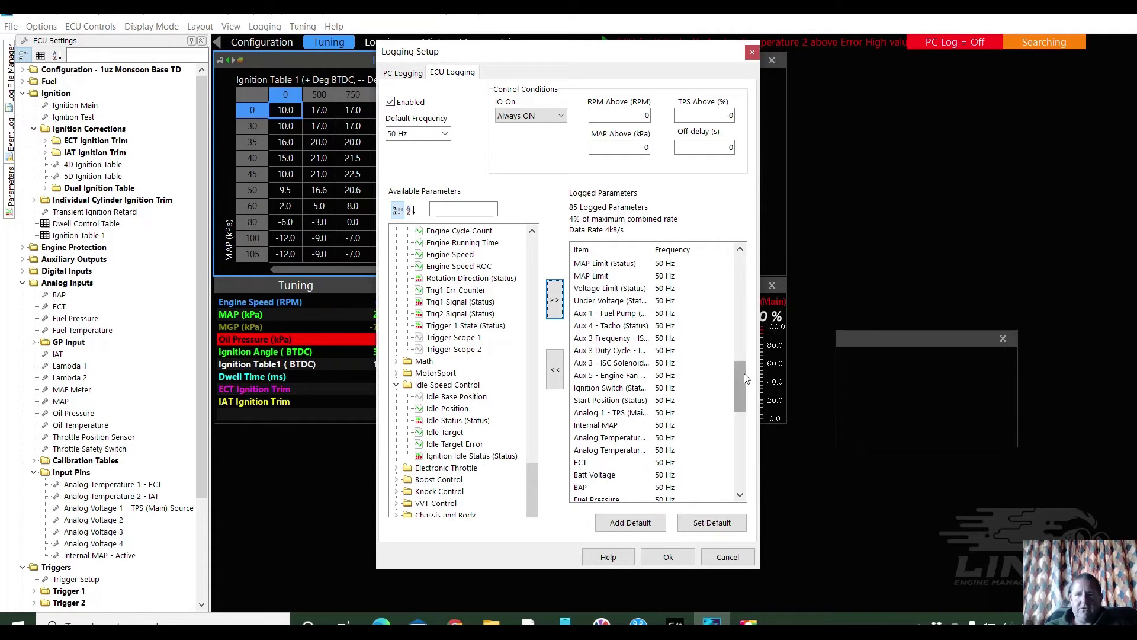
pyautogui.moveTo(744, 374); pyautogui.dragTo(741, 389)
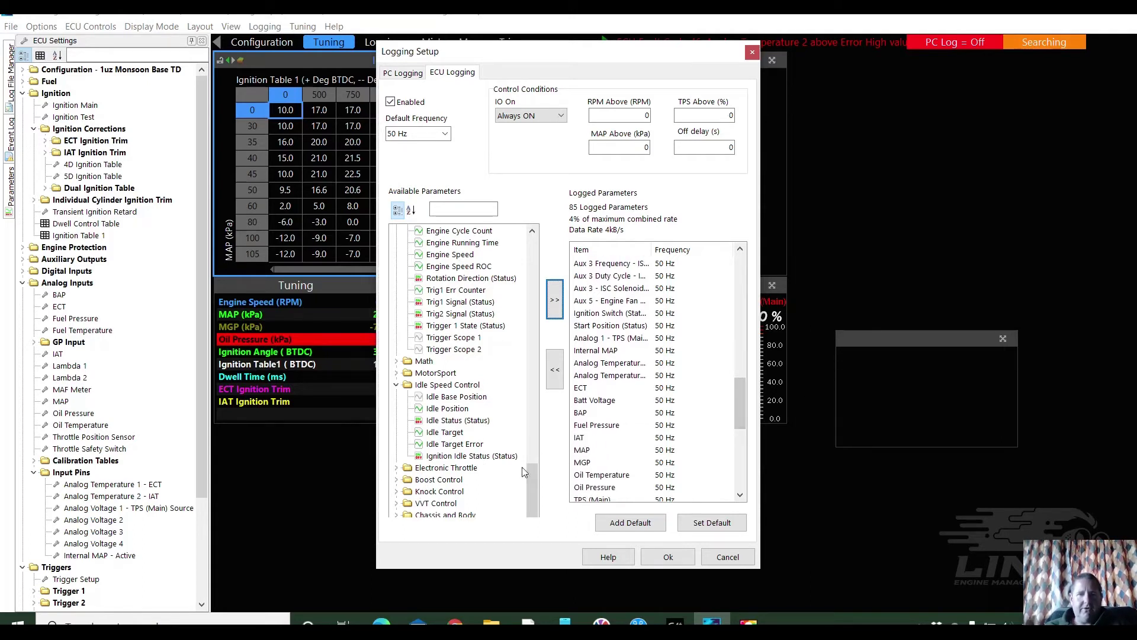
# Collapse the Idle Speed Control, Triggers, Lambda 1 and Analog Inputs groups in the available parameters
pyautogui.click(396, 384)
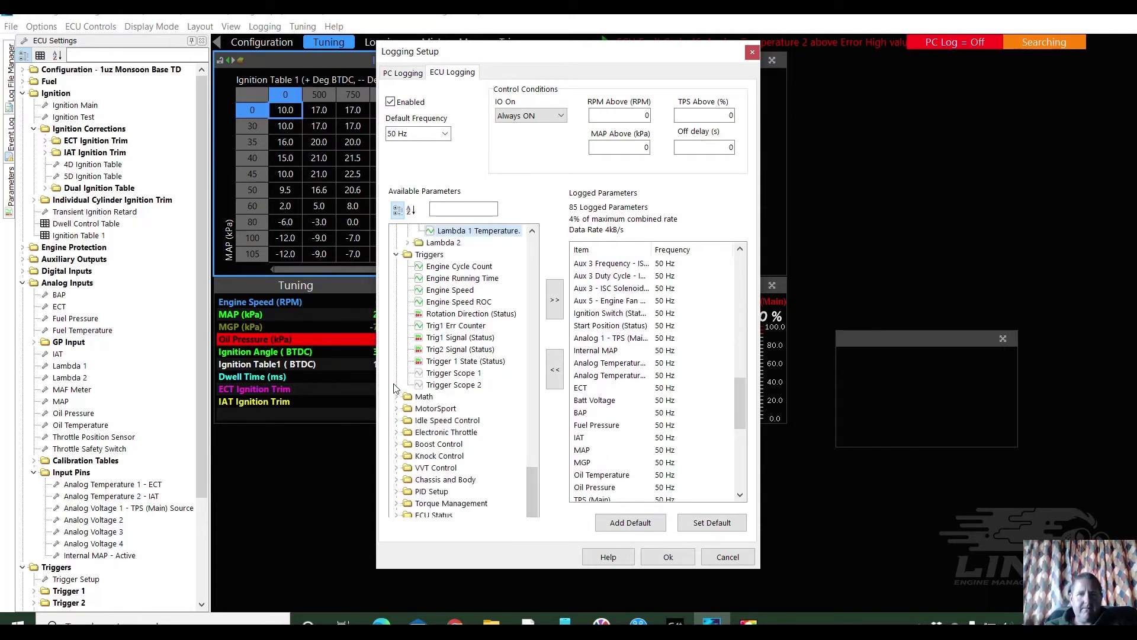
pyautogui.click(396, 255)
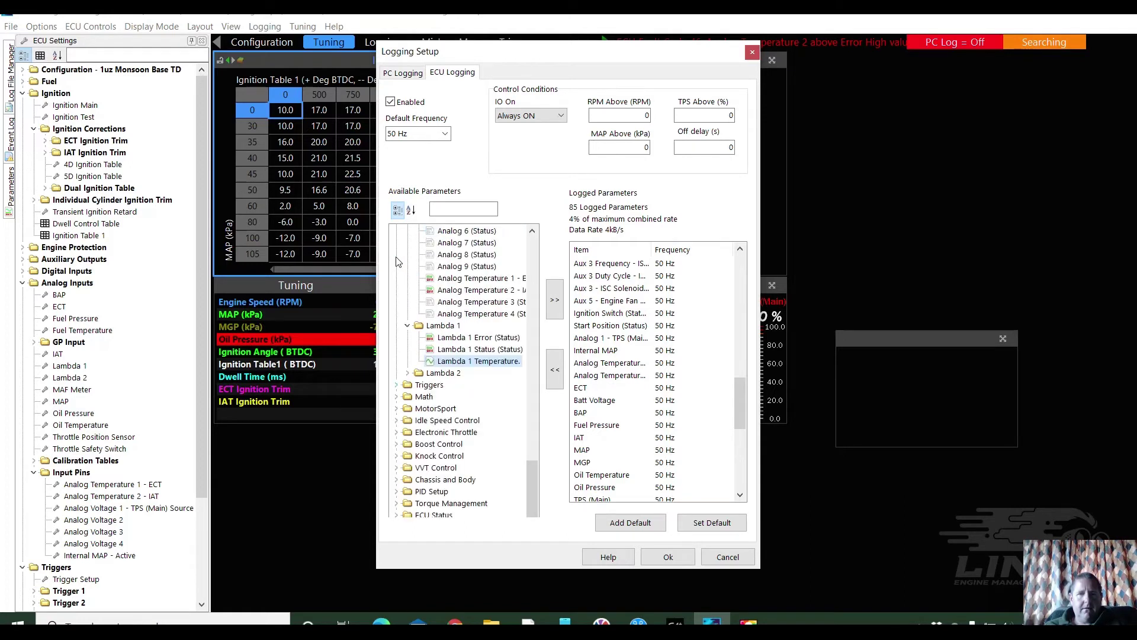
pyautogui.click(408, 326)
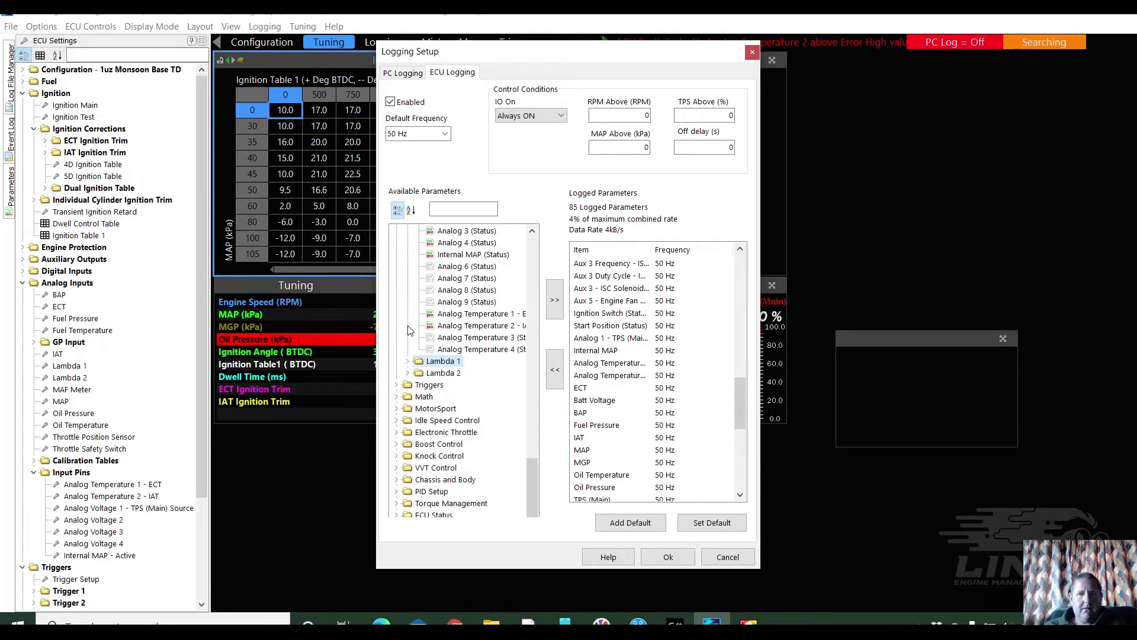
pyautogui.moveTo(530, 480); pyautogui.dragTo(529, 237)
pyautogui.click(397, 290)
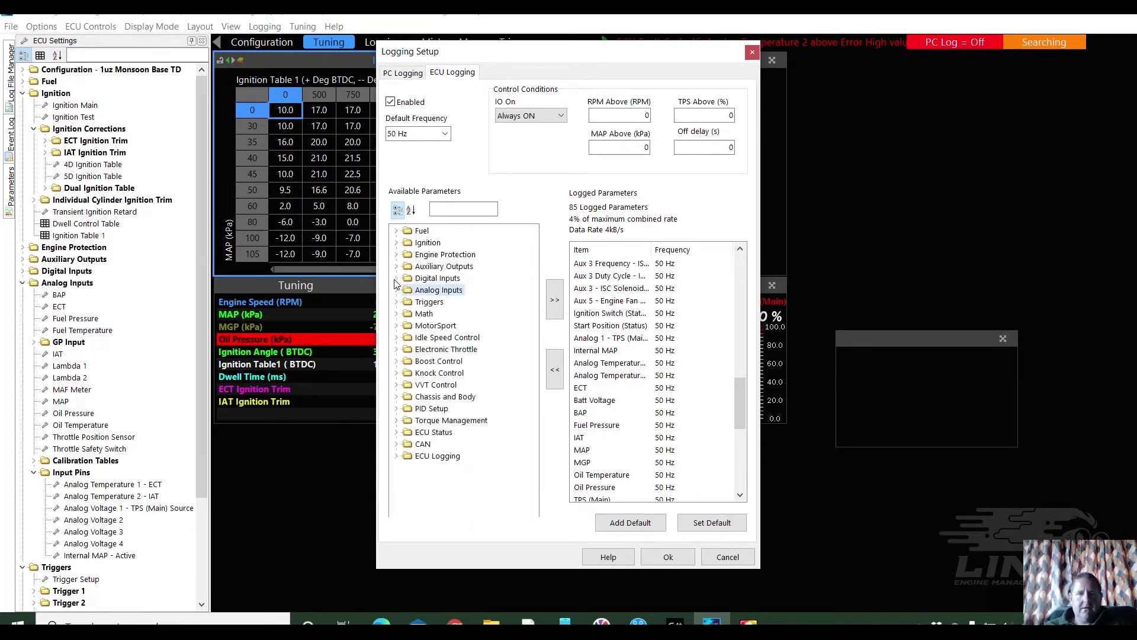
# Add 5V Out and ECU Temperature from the ECU Status group to the ECU log
pyautogui.click(397, 432)
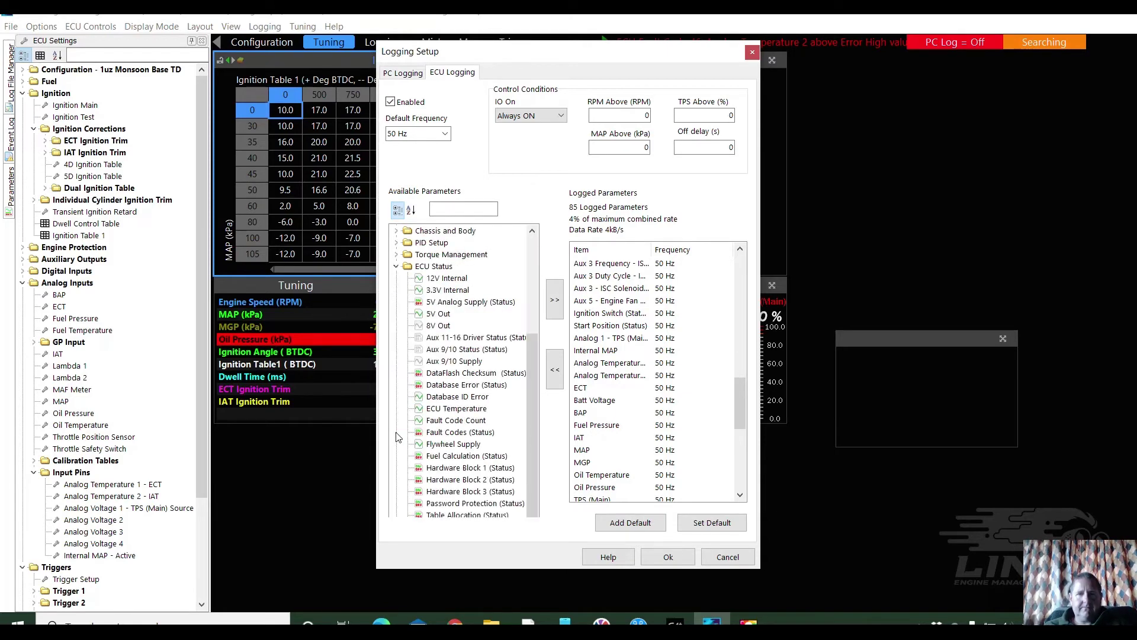
pyautogui.click(458, 279)
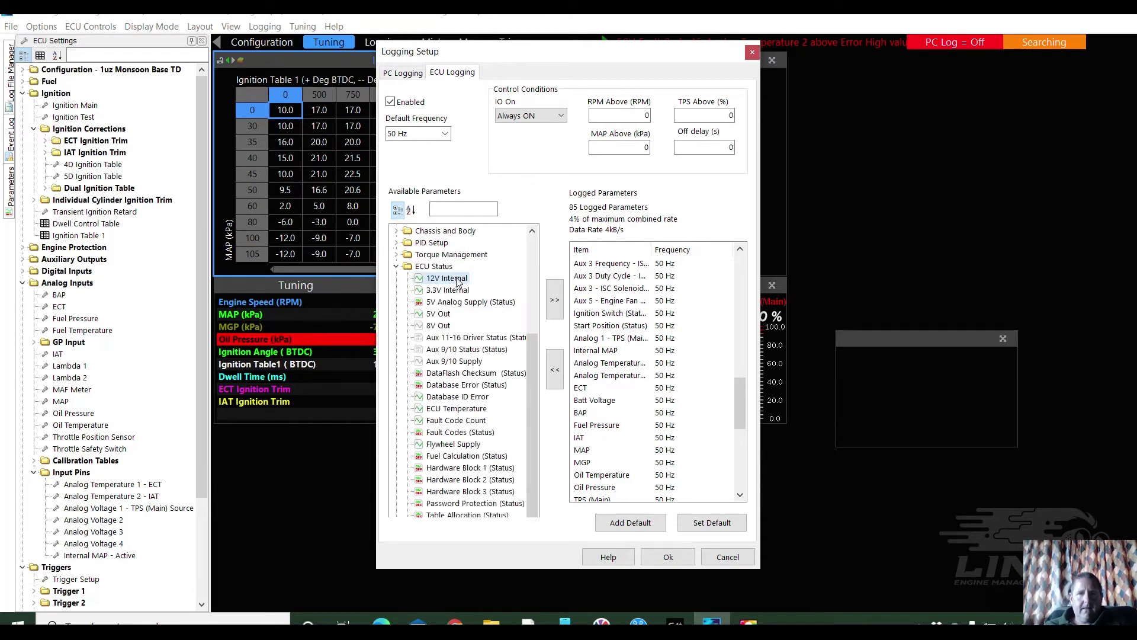
pyautogui.click(440, 314)
pyautogui.click(555, 300)
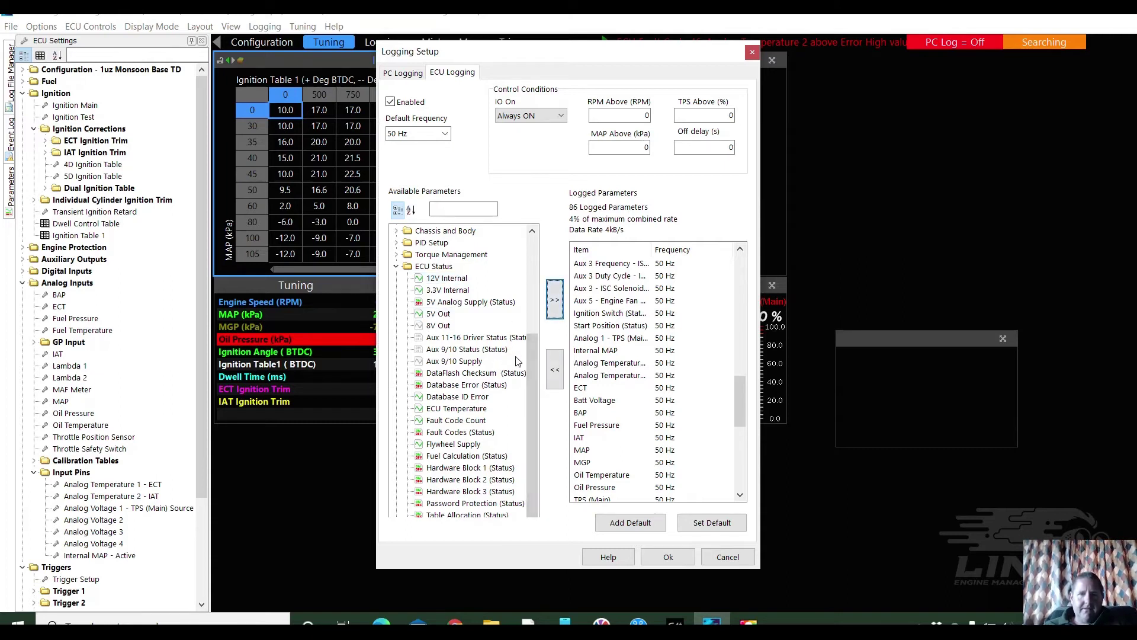
pyautogui.click(452, 410)
pyautogui.click(558, 295)
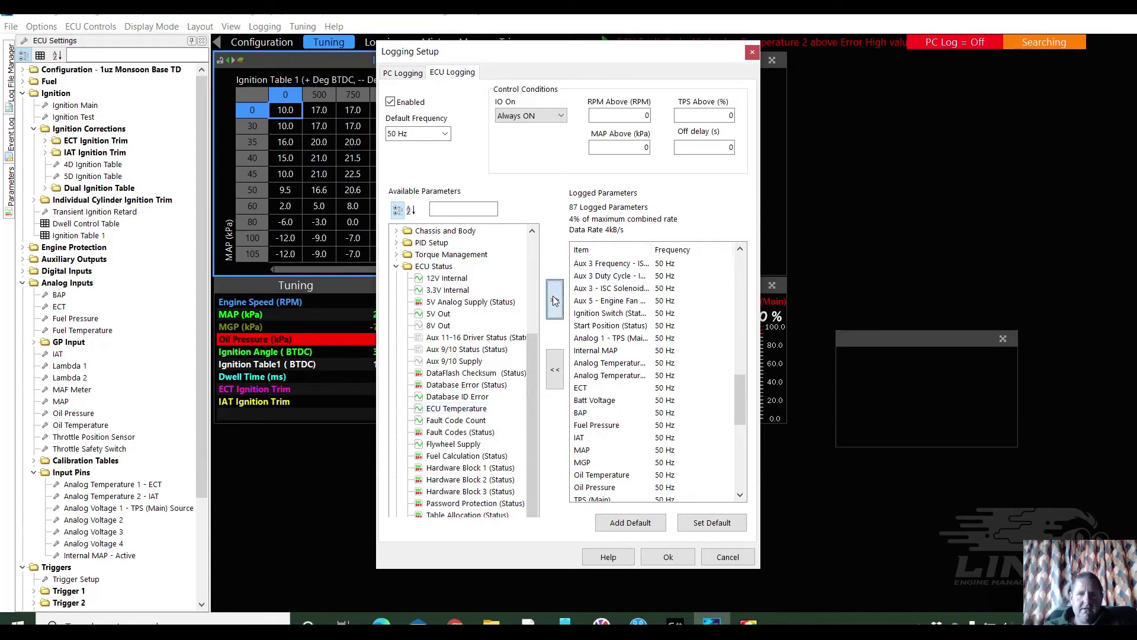
# Add Fault Codes (Status) and Flywheel Supply from the ECU Status group to the ECU log
pyautogui.click(481, 433)
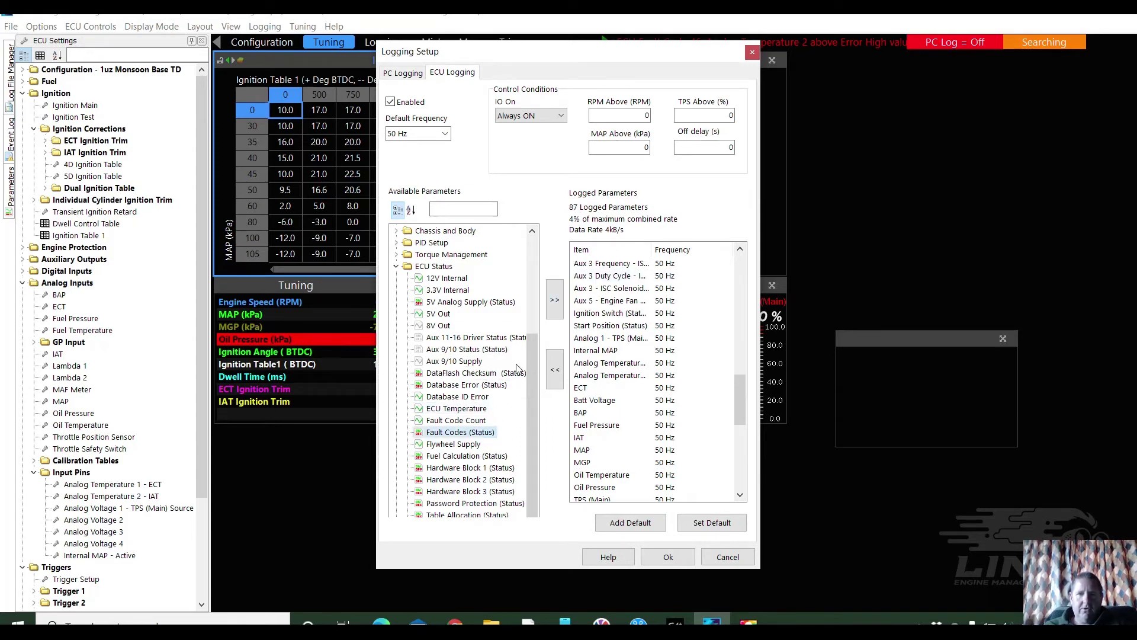
pyautogui.click(555, 299)
pyautogui.click(463, 445)
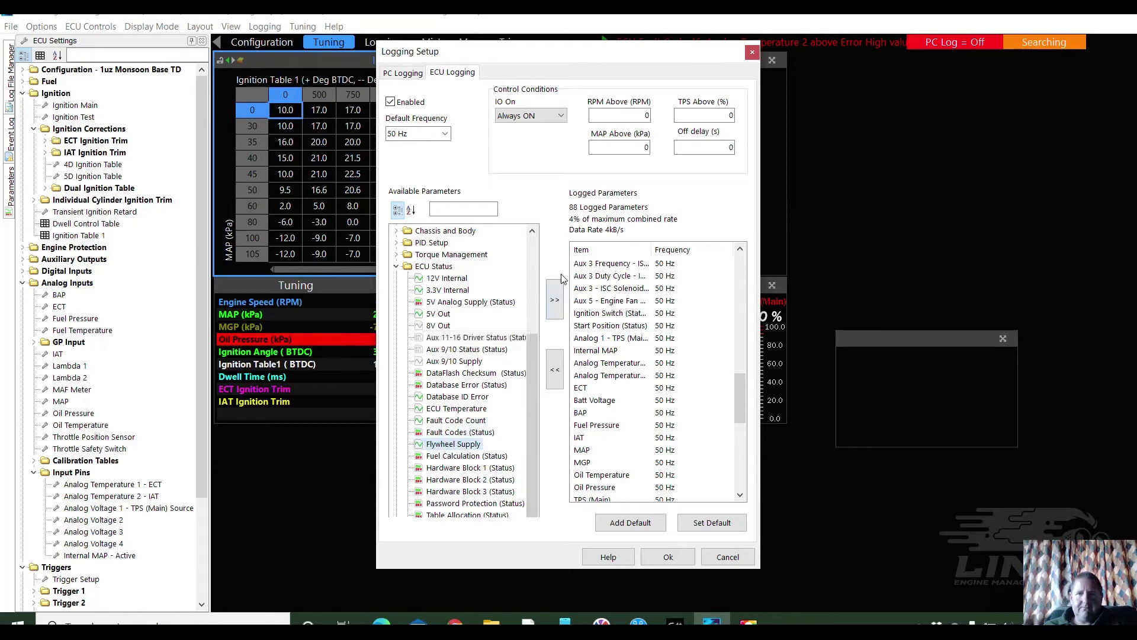
pyautogui.click(555, 299)
pyautogui.moveTo(532, 372); pyautogui.dragTo(531, 397)
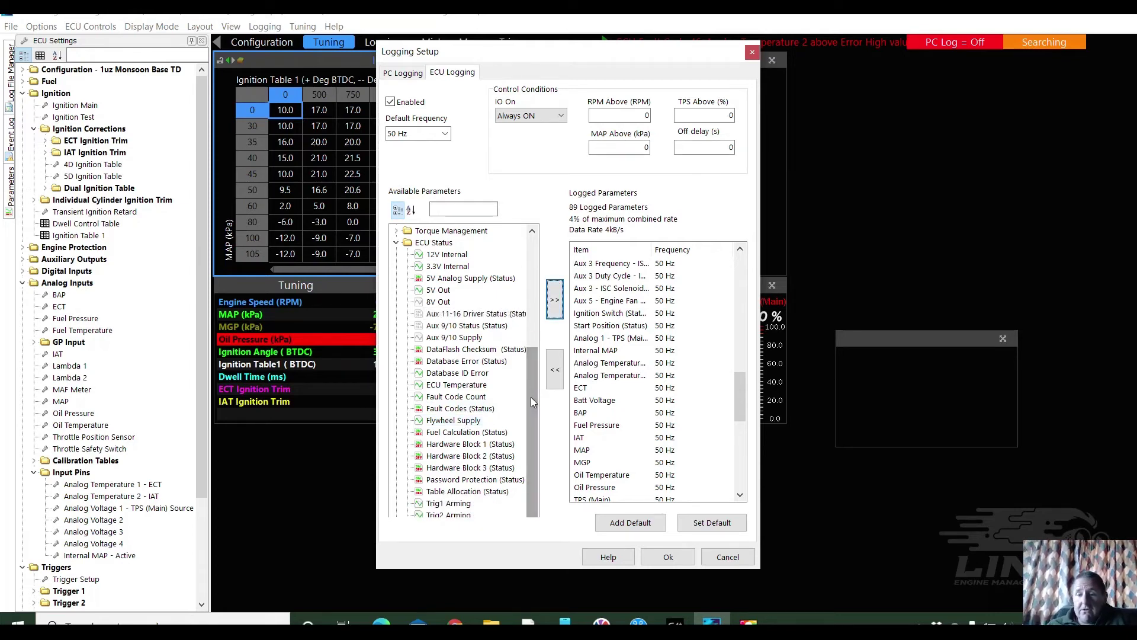
# Add Trig1 Arming and Trig2 Arming to the ECU log and collapse the ECU Status group
pyautogui.click(452, 504)
pyautogui.keyDown('shift'); pyautogui.click(450, 513); pyautogui.keyUp('shift')
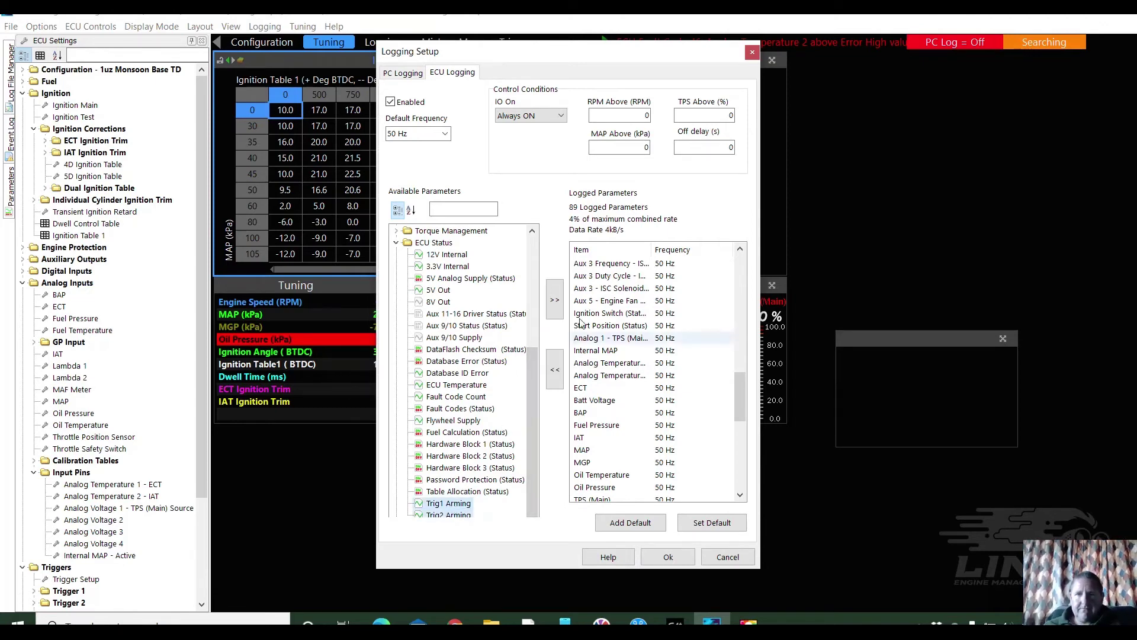
pyautogui.click(555, 299)
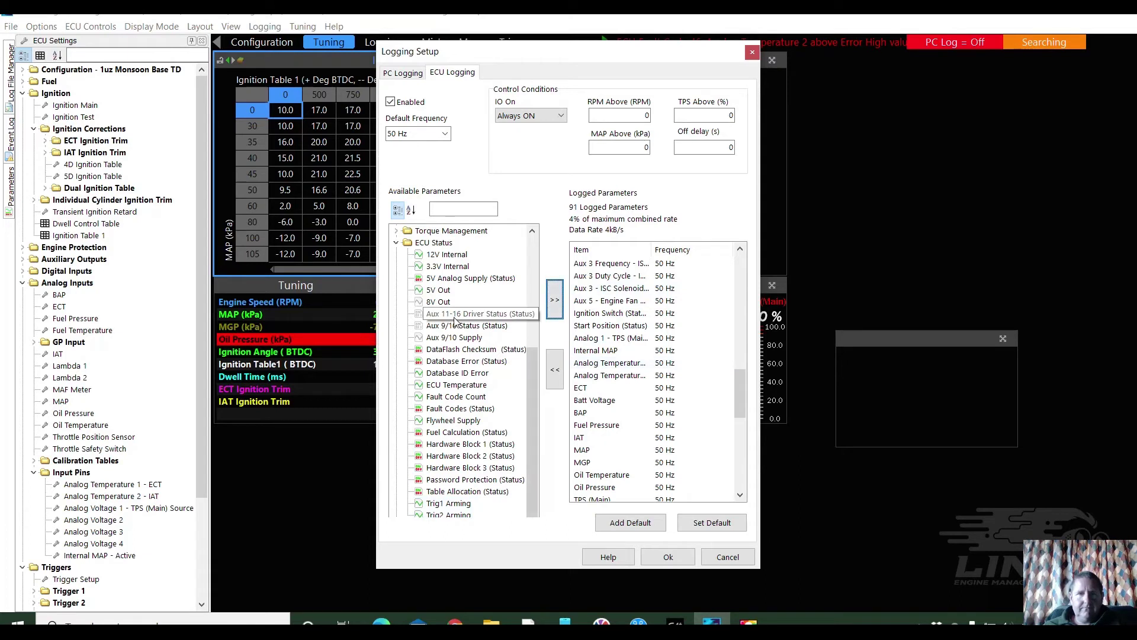
pyautogui.click(398, 242)
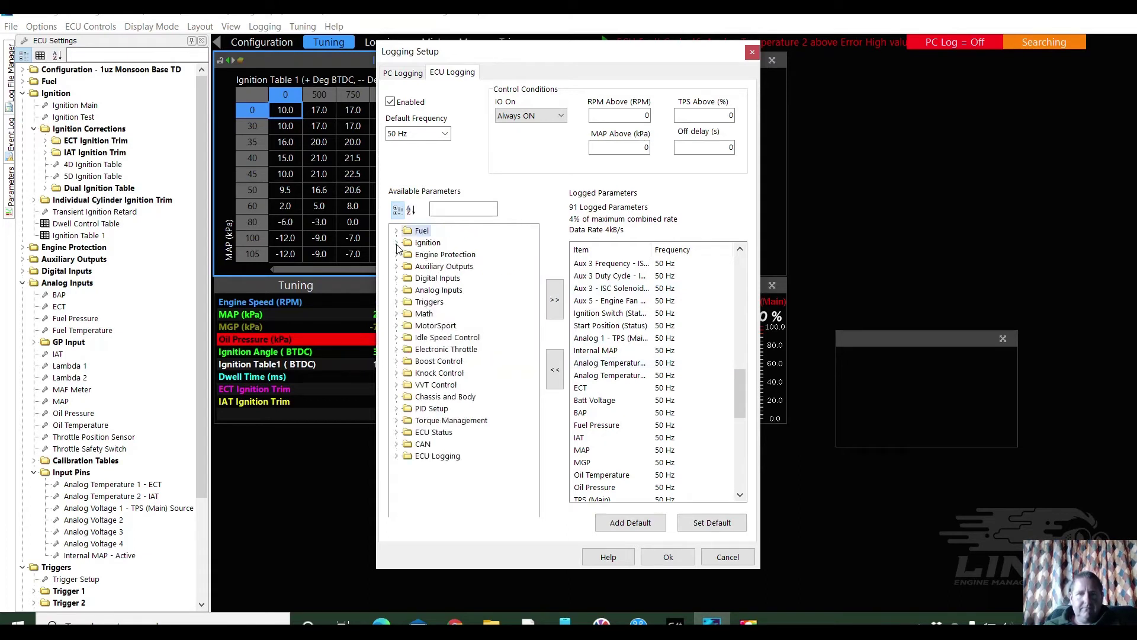
# Add all CAN 1 parameters from Acknowledge Error (Status) to Transmit Error Counter to the ECU log
pyautogui.click(397, 444)
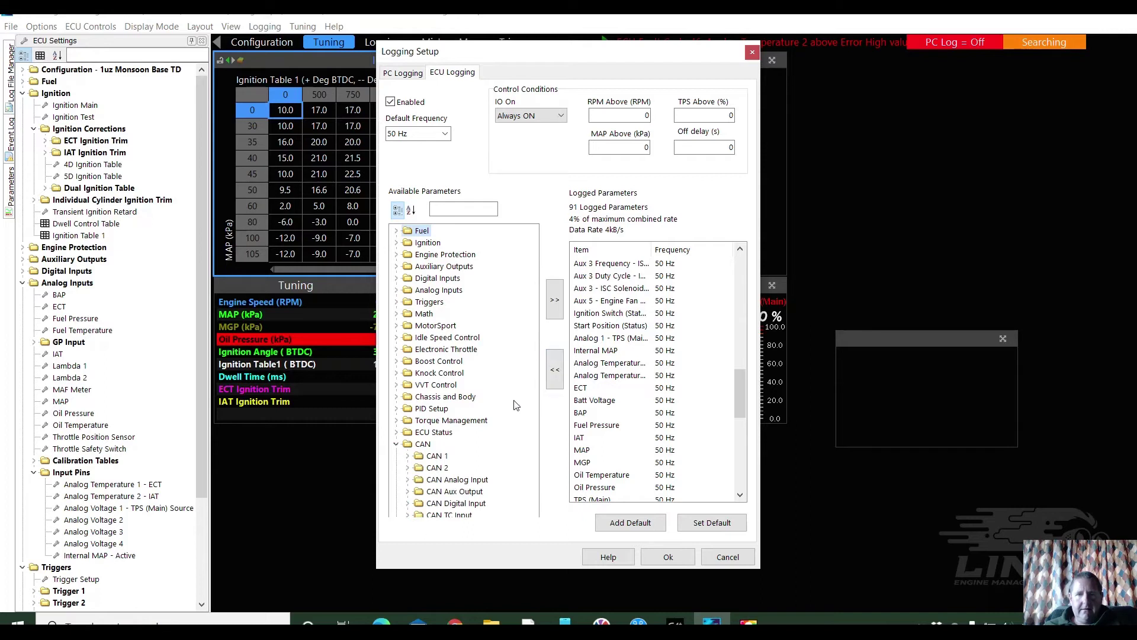
pyautogui.rightClick(735, 389)
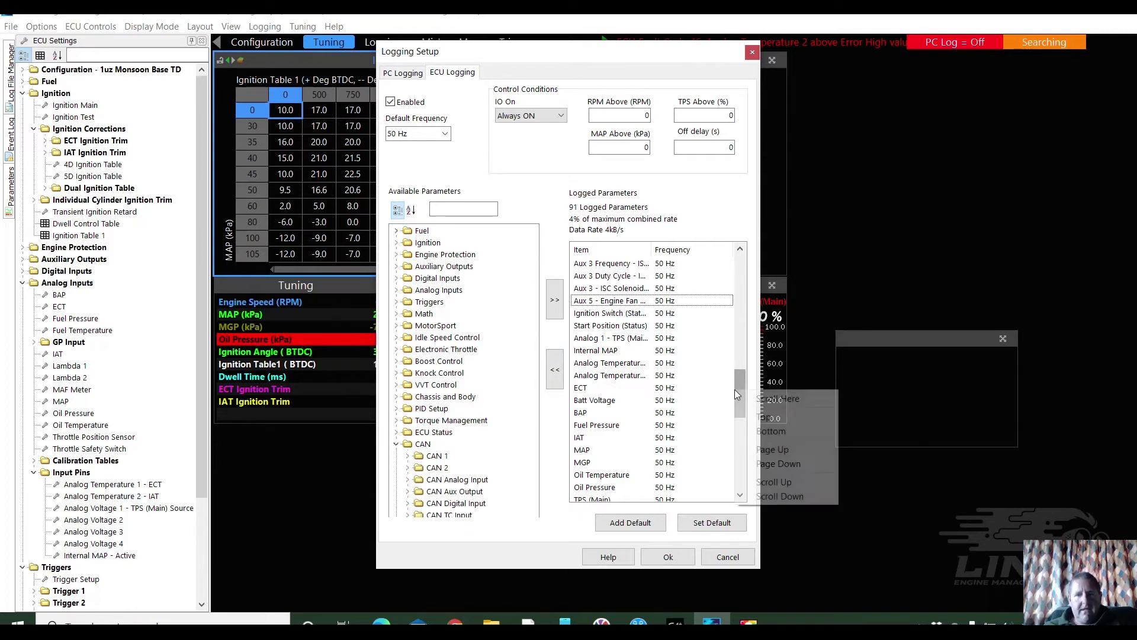
pyautogui.click(407, 456)
pyautogui.moveTo(530, 371); pyautogui.dragTo(532, 403)
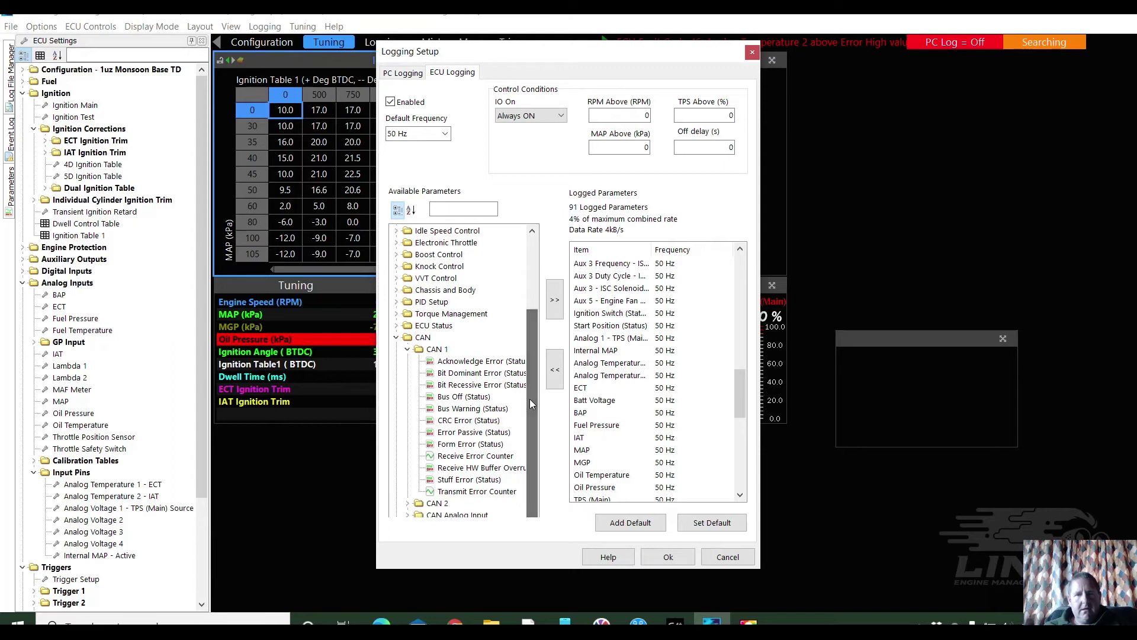
pyautogui.click(467, 365)
pyautogui.hotkey('shift', 'Down')
pyautogui.hotkey('shift', 'Down')
pyautogui.hotkey('shift', 'Down')
pyautogui.hotkey('shift', 'Down')
pyautogui.hotkey('shift', 'Down')
pyautogui.hotkey('shift', 'Down')
pyautogui.hotkey('shift', 'Down')
pyautogui.hotkey('shift', 'Down')
pyautogui.hotkey('shift', 'Down')
pyautogui.hotkey('shift', 'Down')
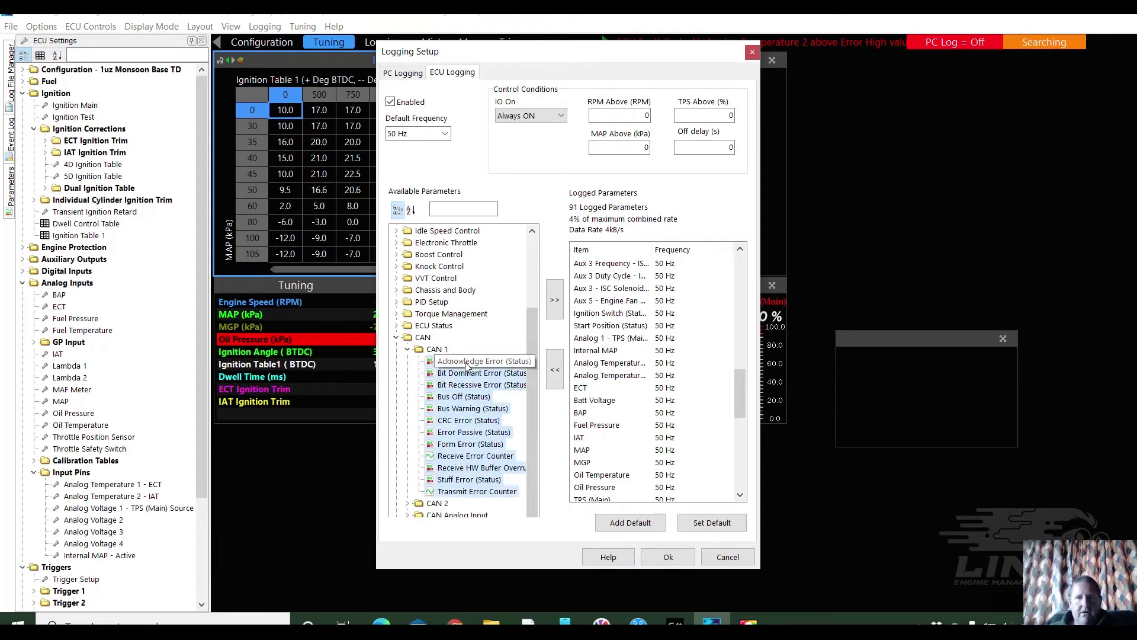
pyautogui.click(554, 302)
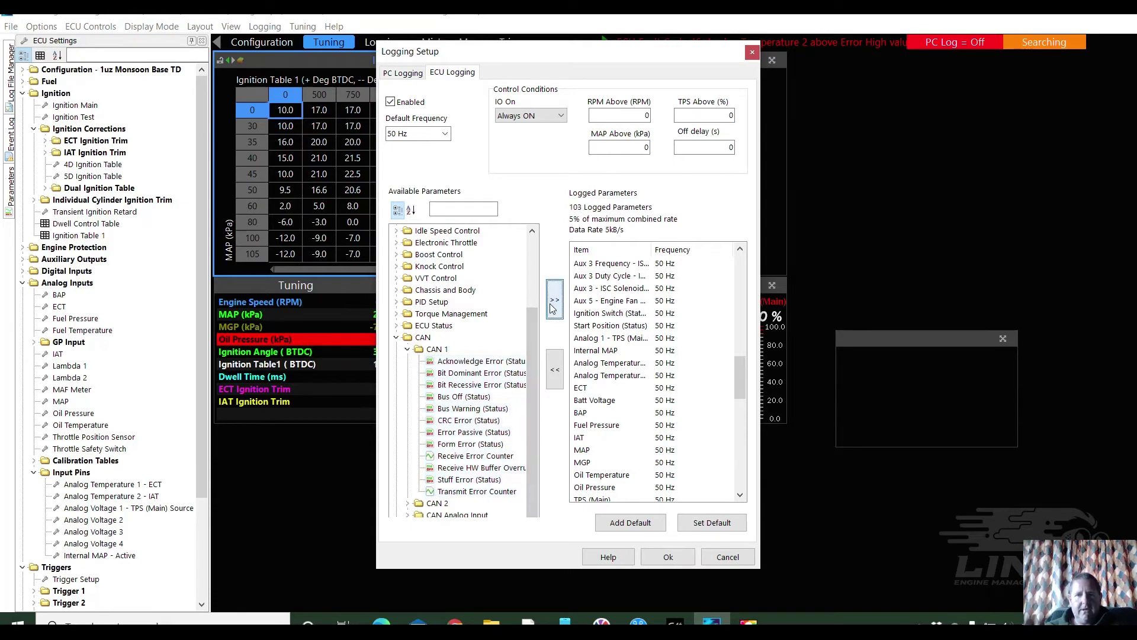
# Collapse the CAN 1 subgroup and the CAN group in the available parameters
pyautogui.moveTo(531, 339); pyautogui.dragTo(522, 400)
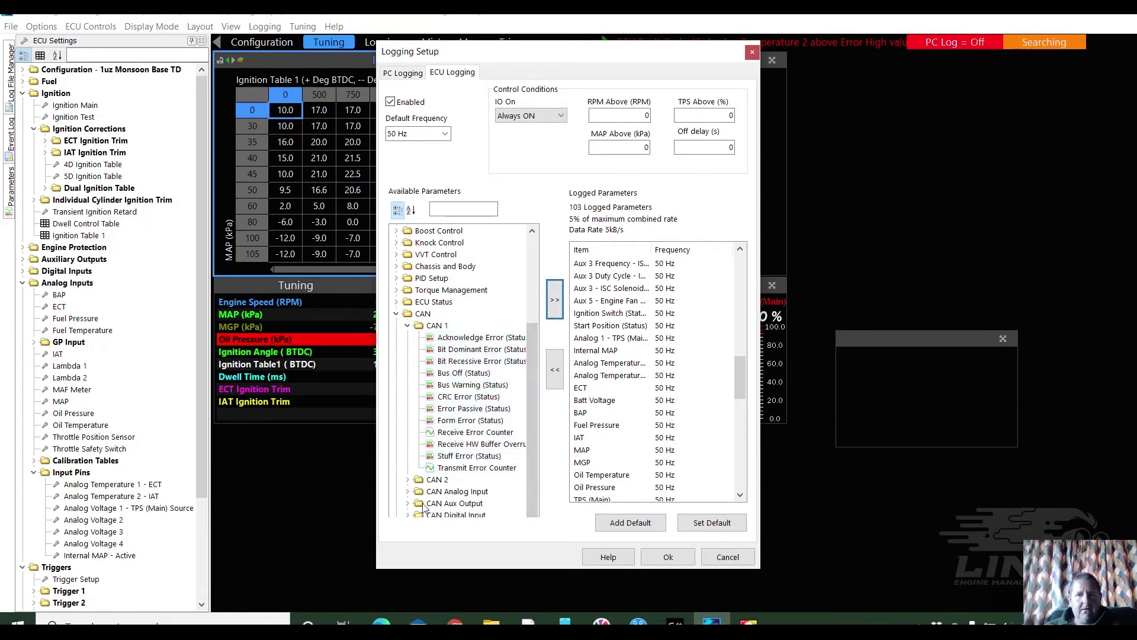
pyautogui.click(407, 325)
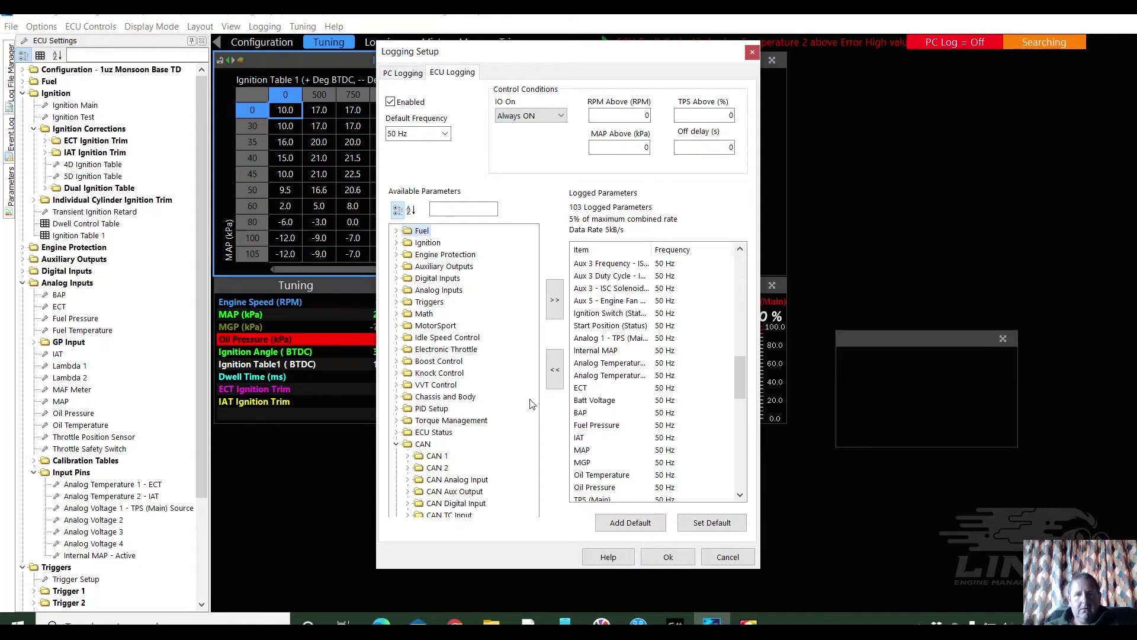
pyautogui.click(396, 445)
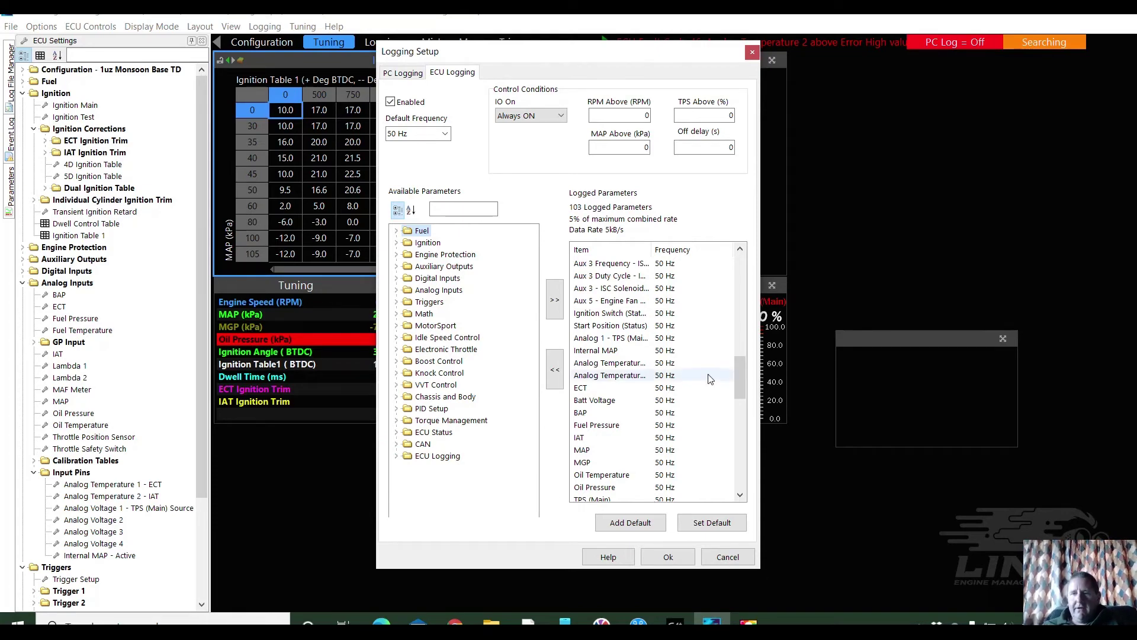
# Set the default ECU logging frequency to 100 Hz
pyautogui.moveTo(741, 364); pyautogui.dragTo(743, 230)
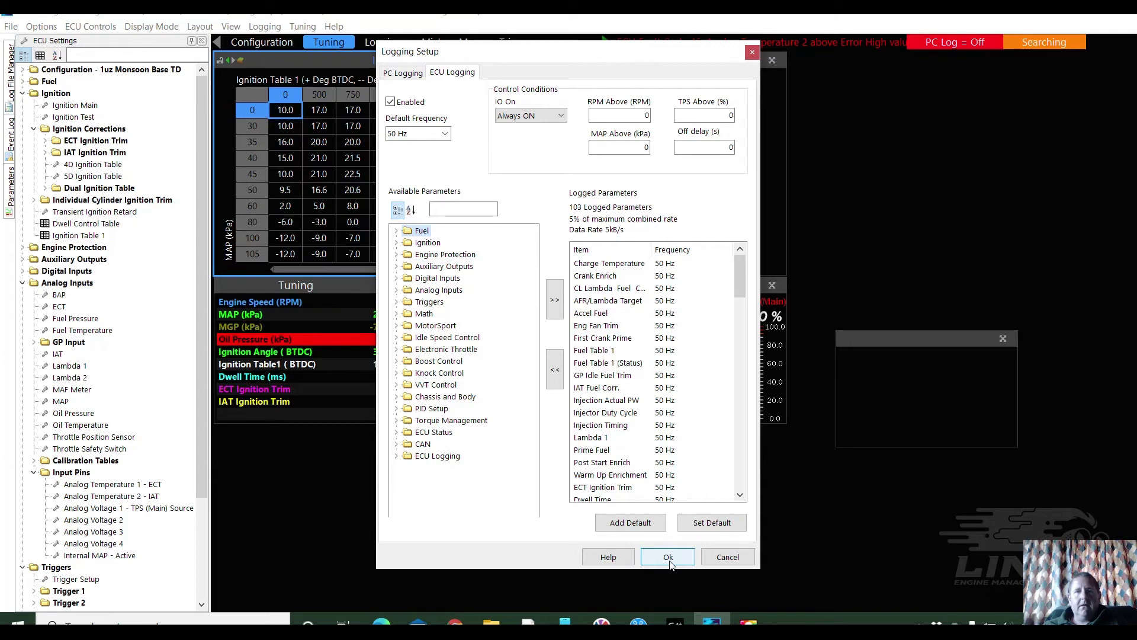
pyautogui.click(445, 133)
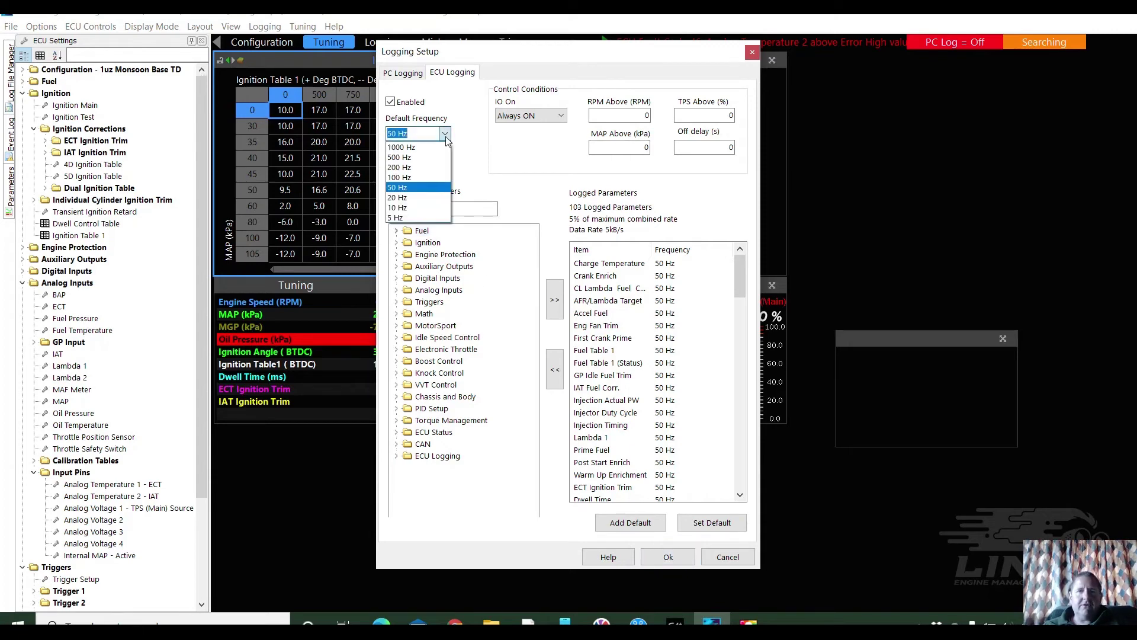
pyautogui.click(410, 178)
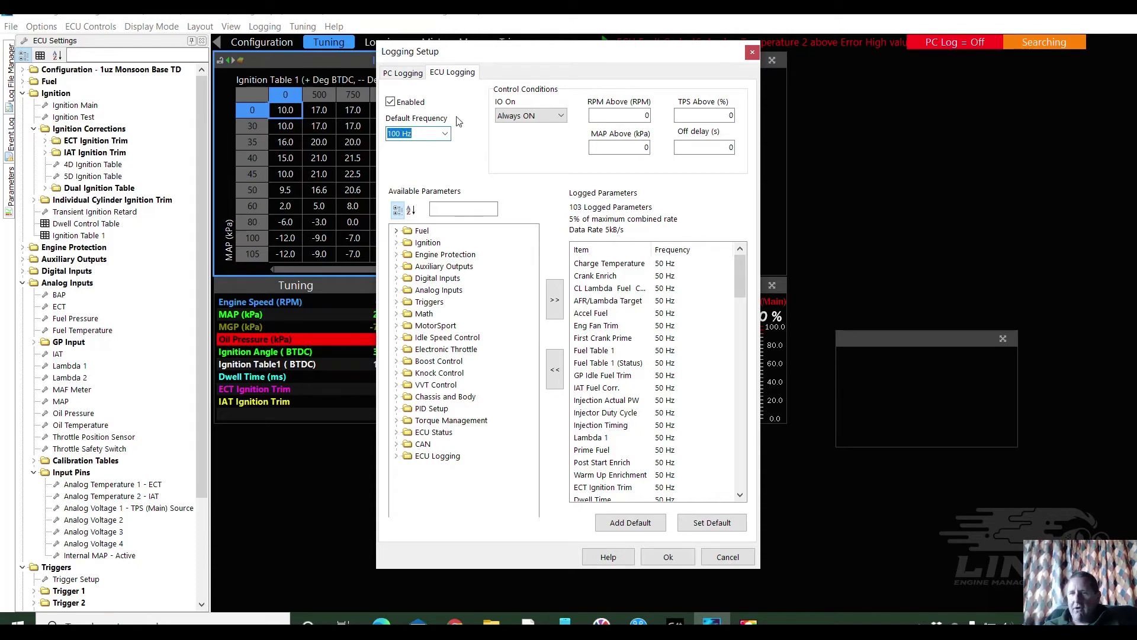
# Set the logging frequency of Voltage Limit (Status) to 100 Hz in the logged parameters
pyautogui.moveTo(742, 261); pyautogui.dragTo(738, 322)
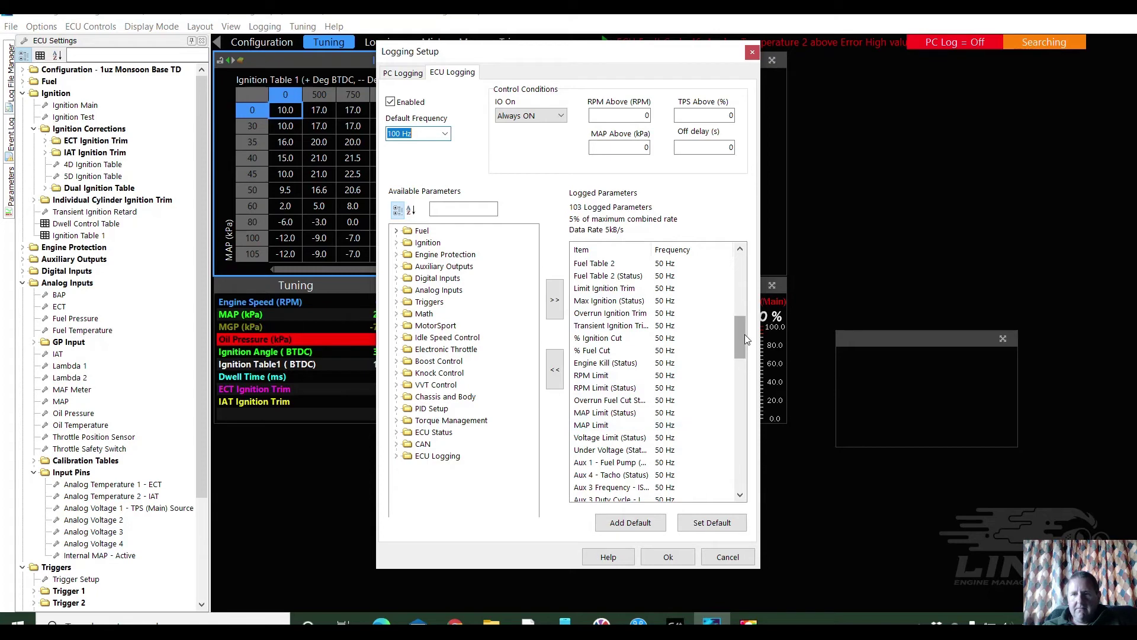
pyautogui.moveTo(744, 333); pyautogui.dragTo(745, 348)
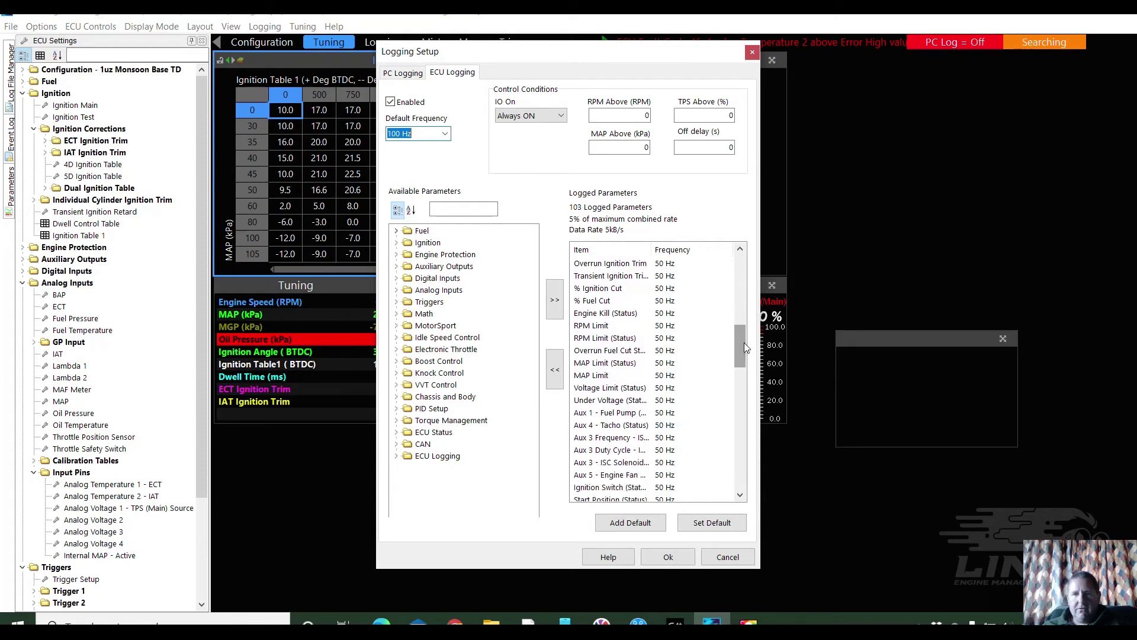
pyautogui.click(676, 387)
pyautogui.click(719, 387)
pyautogui.click(684, 435)
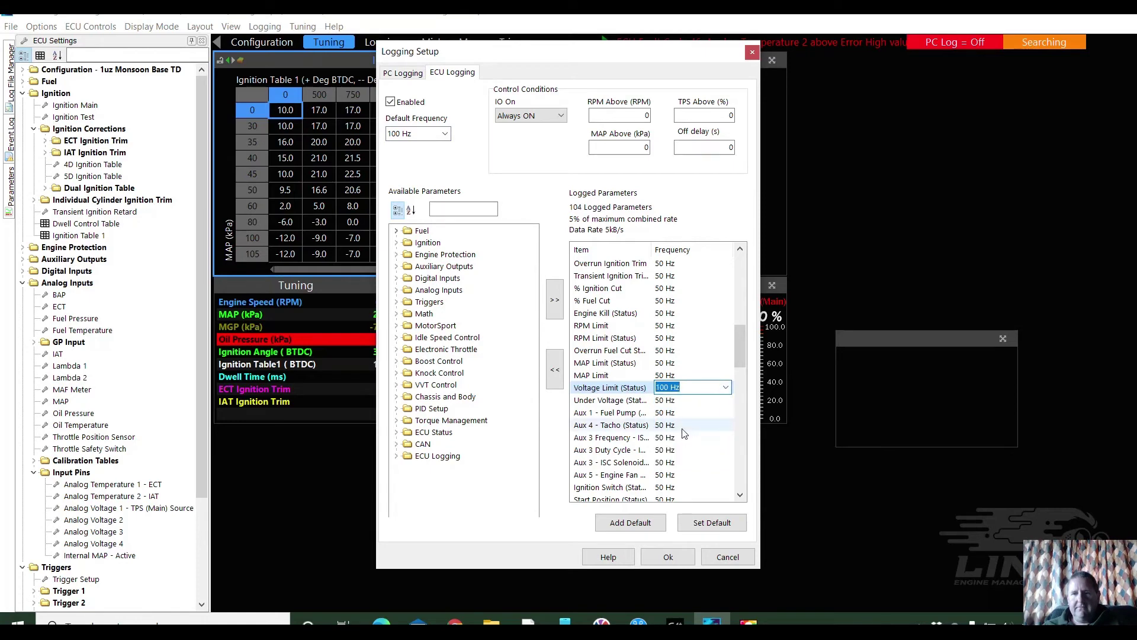
# Set the logging frequency of the Under Voltage status parameter to 100 Hz
pyautogui.click(705, 400)
pyautogui.click(726, 400)
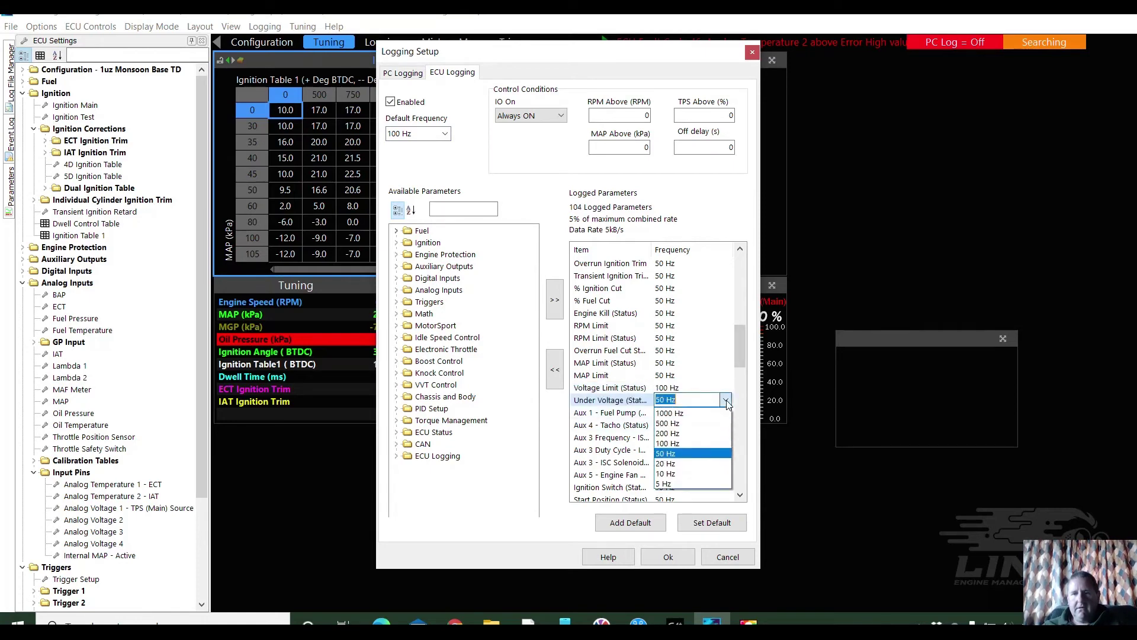
pyautogui.click(684, 443)
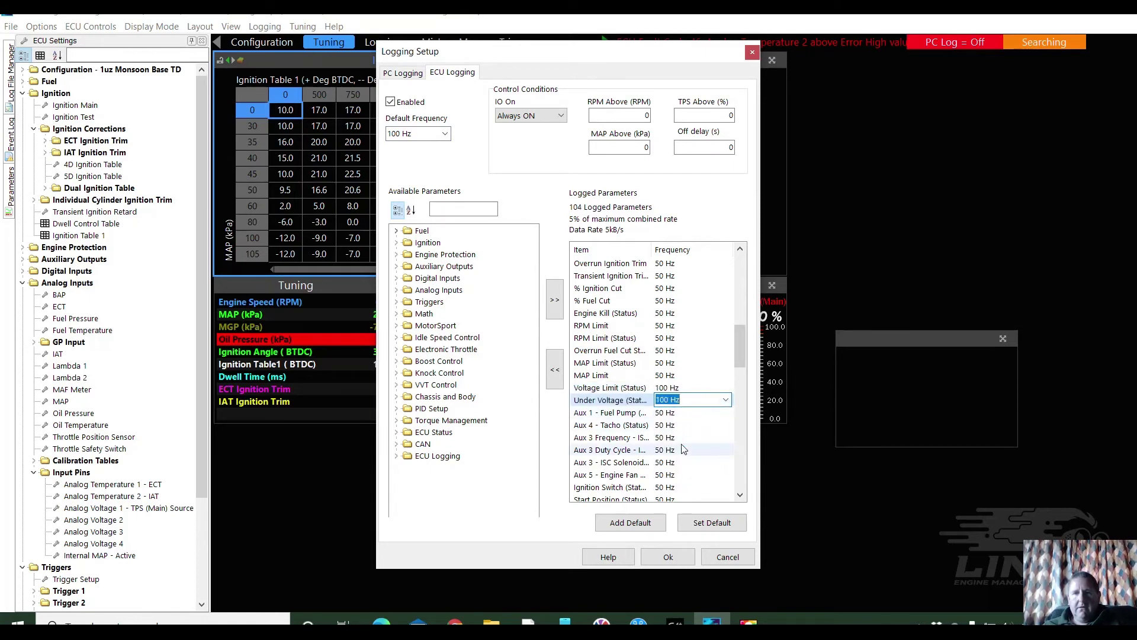
pyautogui.click(690, 387)
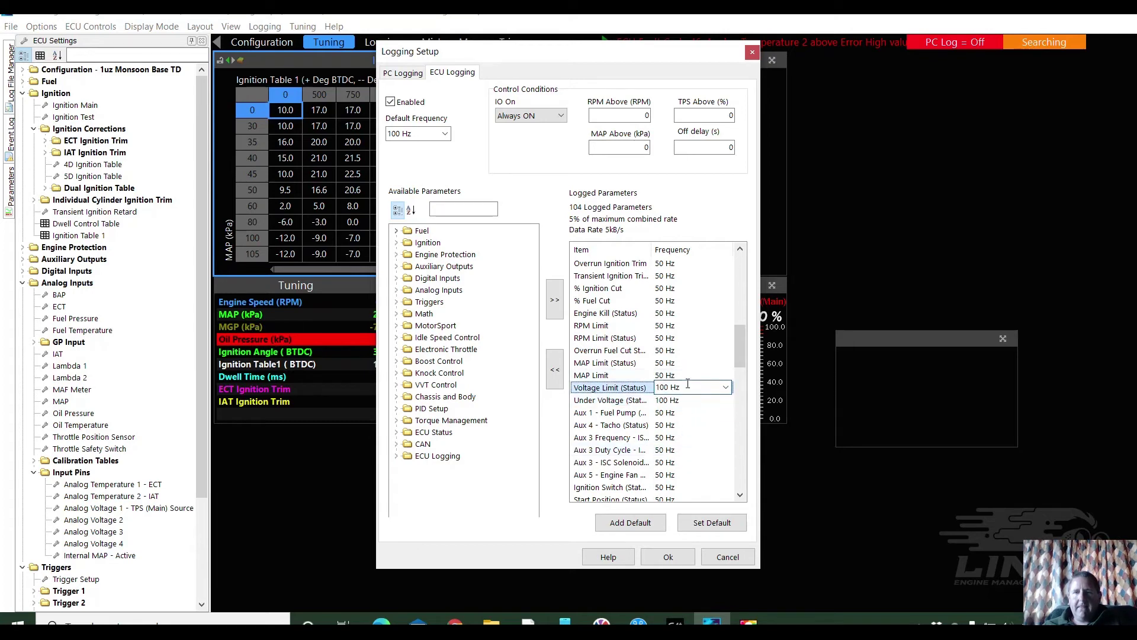
# Set the logging frequency of MAP to 200 Hz in the logged parameters
pyautogui.moveTo(736, 353); pyautogui.dragTo(738, 319)
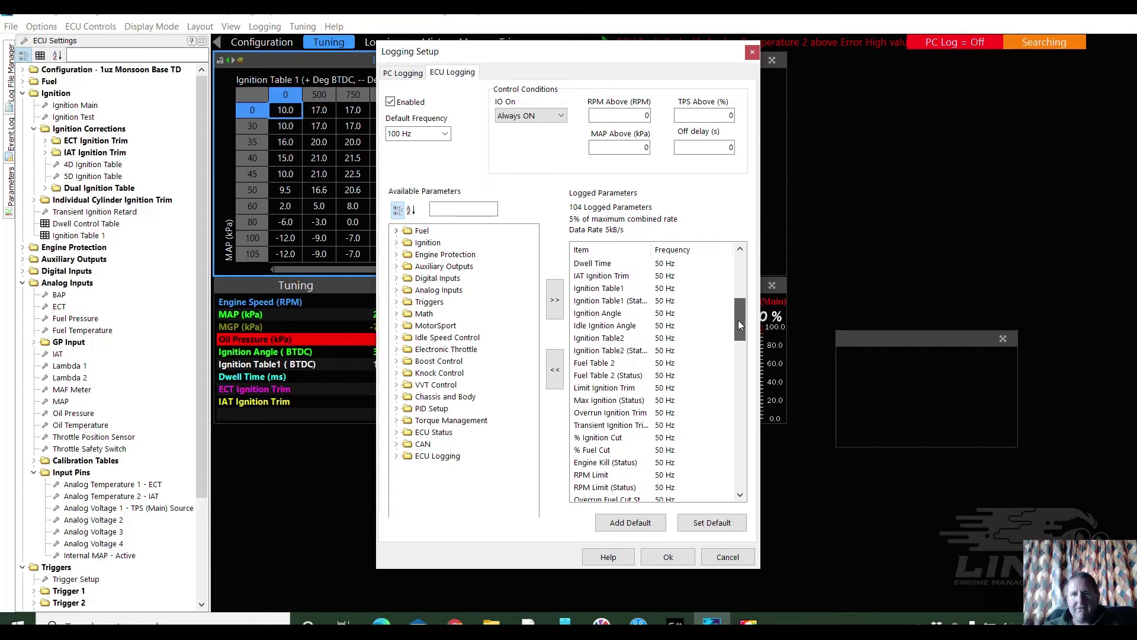
pyautogui.moveTo(738, 319); pyautogui.dragTo(740, 380)
pyautogui.click(584, 438)
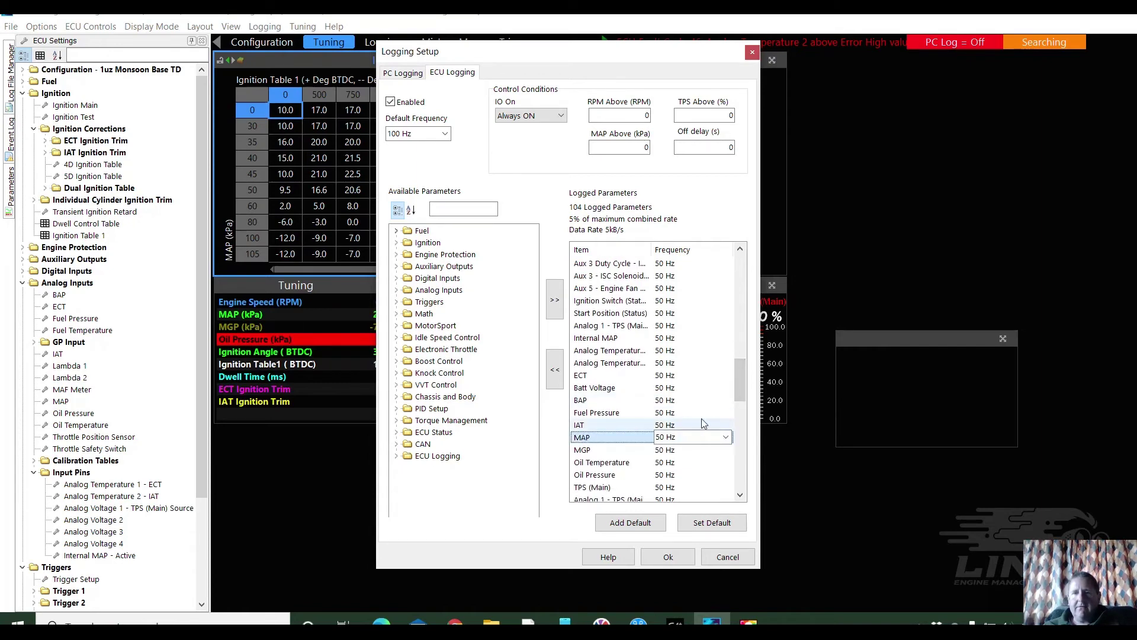
pyautogui.click(672, 437)
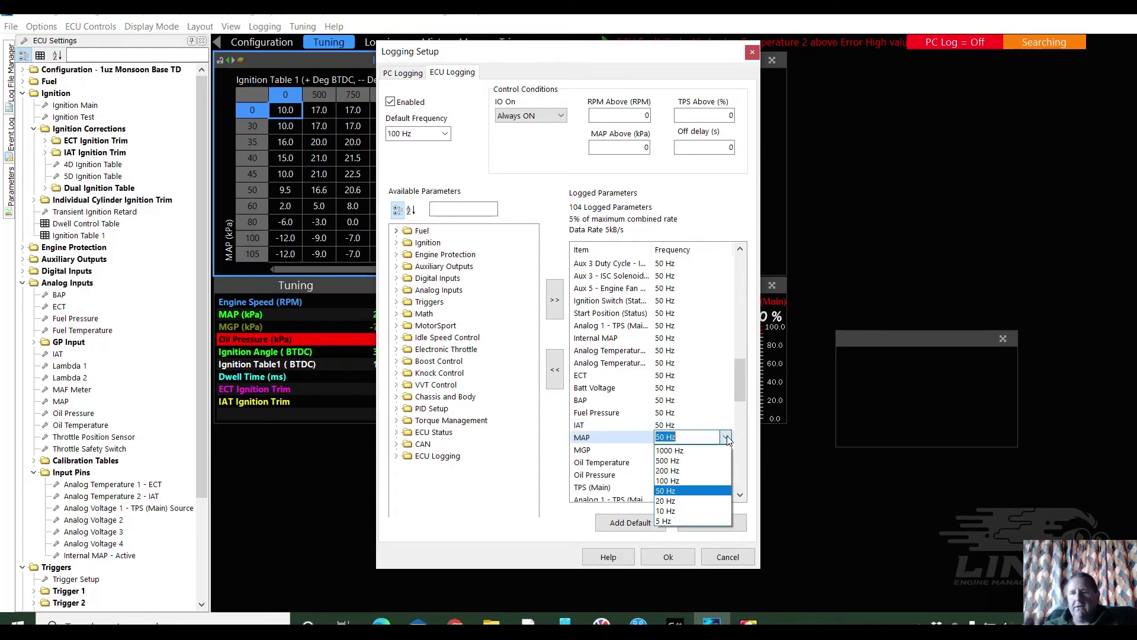
pyautogui.click(670, 471)
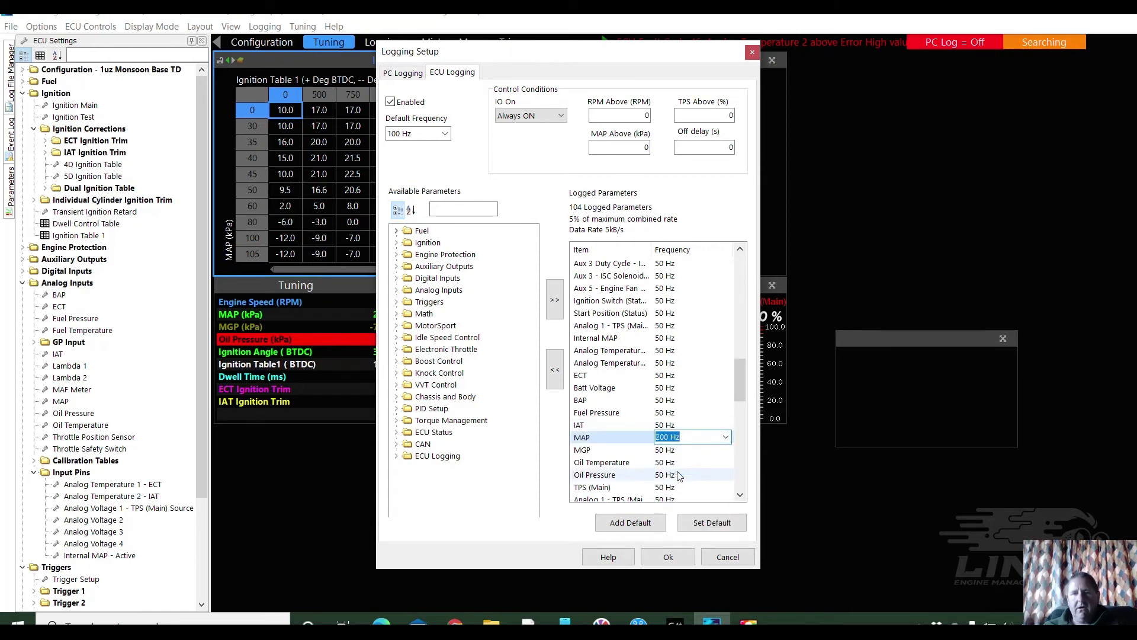
# Set the logging frequency of MGP to 200 Hz in the logged parameters
pyautogui.click(719, 454)
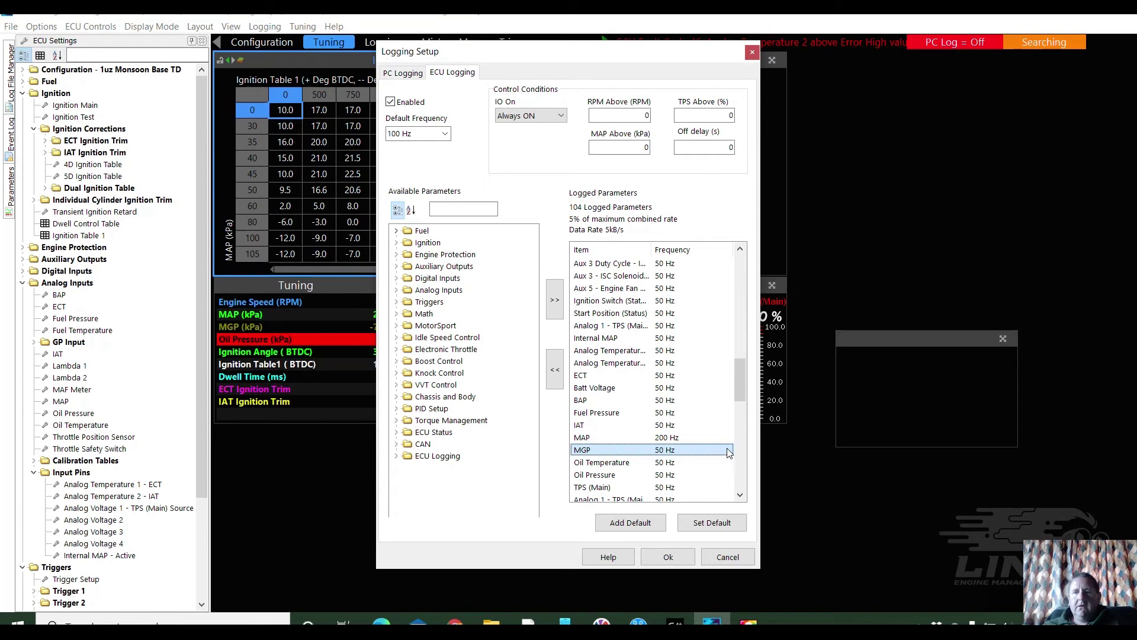
pyautogui.click(727, 452)
pyautogui.click(725, 450)
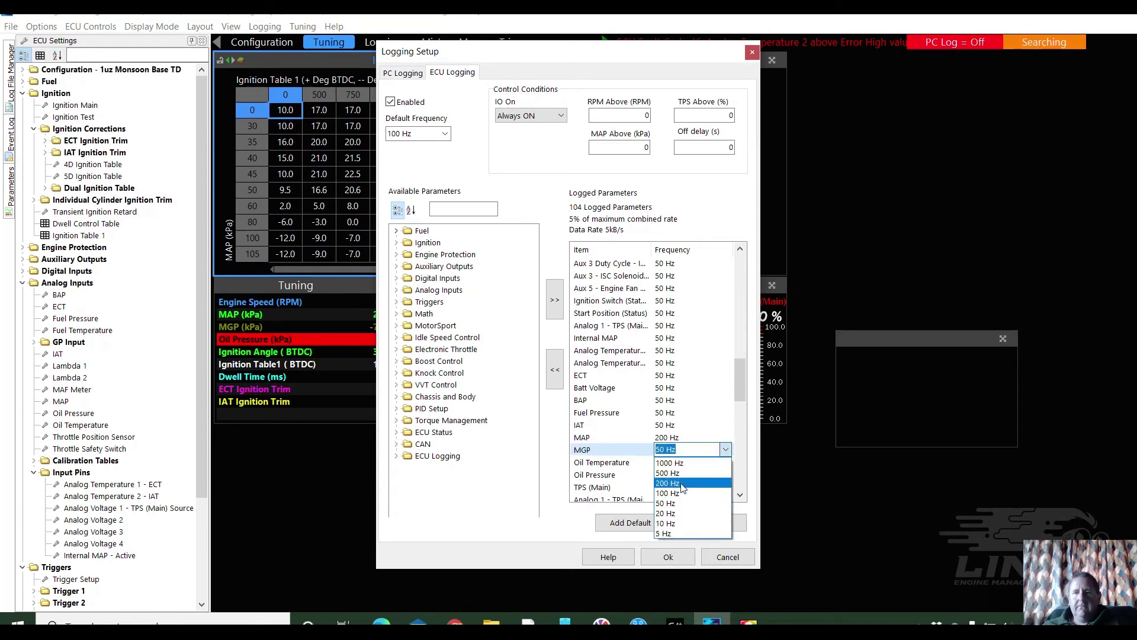
pyautogui.click(686, 482)
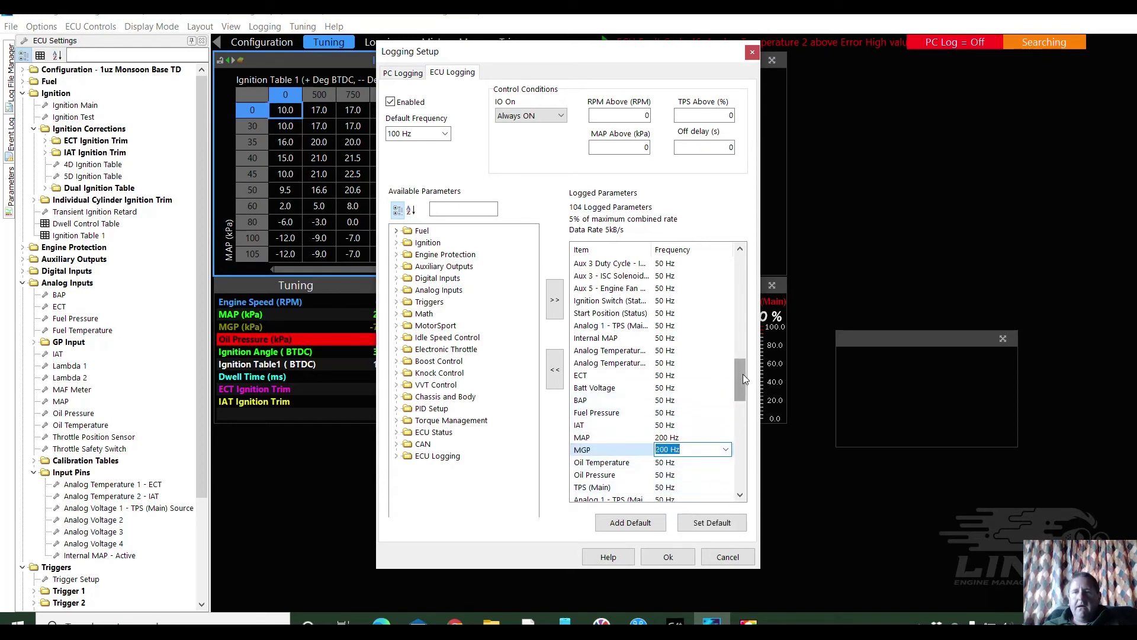
pyautogui.click(693, 437)
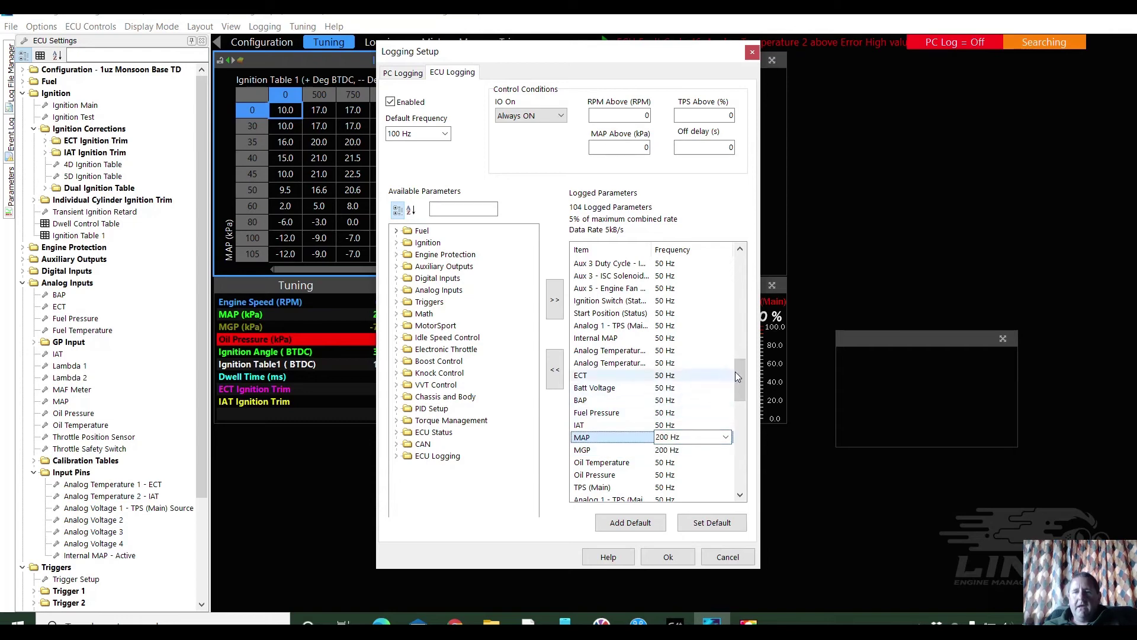
# Set the logging frequency of TPS (Main) to 200 Hz in the logged parameters
pyautogui.moveTo(741, 372); pyautogui.dragTo(737, 395)
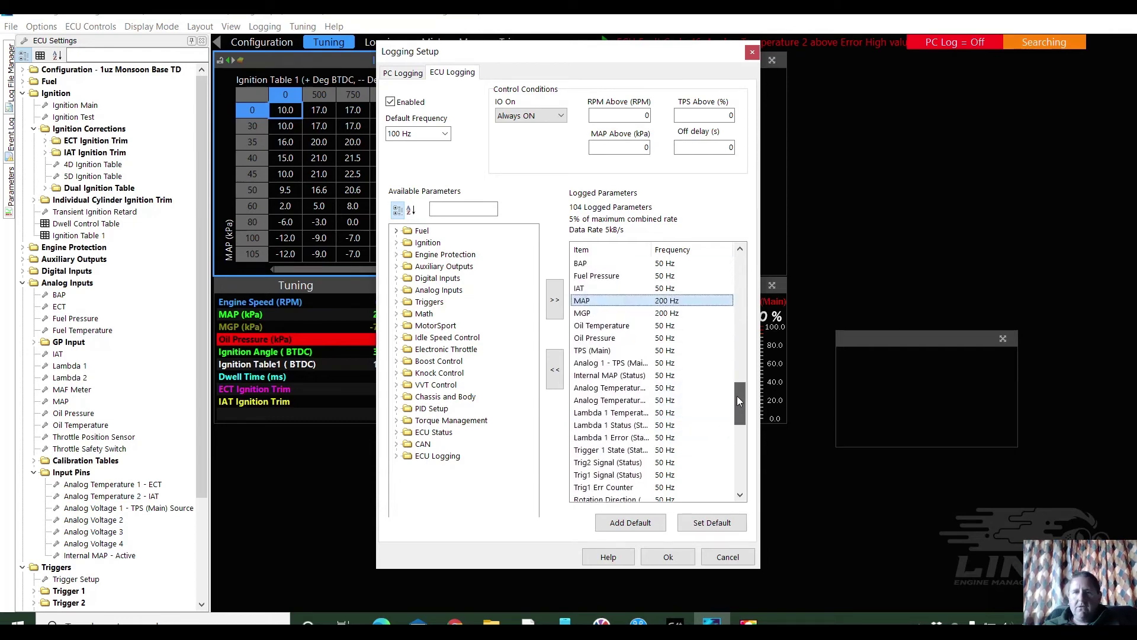
pyautogui.click(679, 350)
pyautogui.rightClick(727, 352)
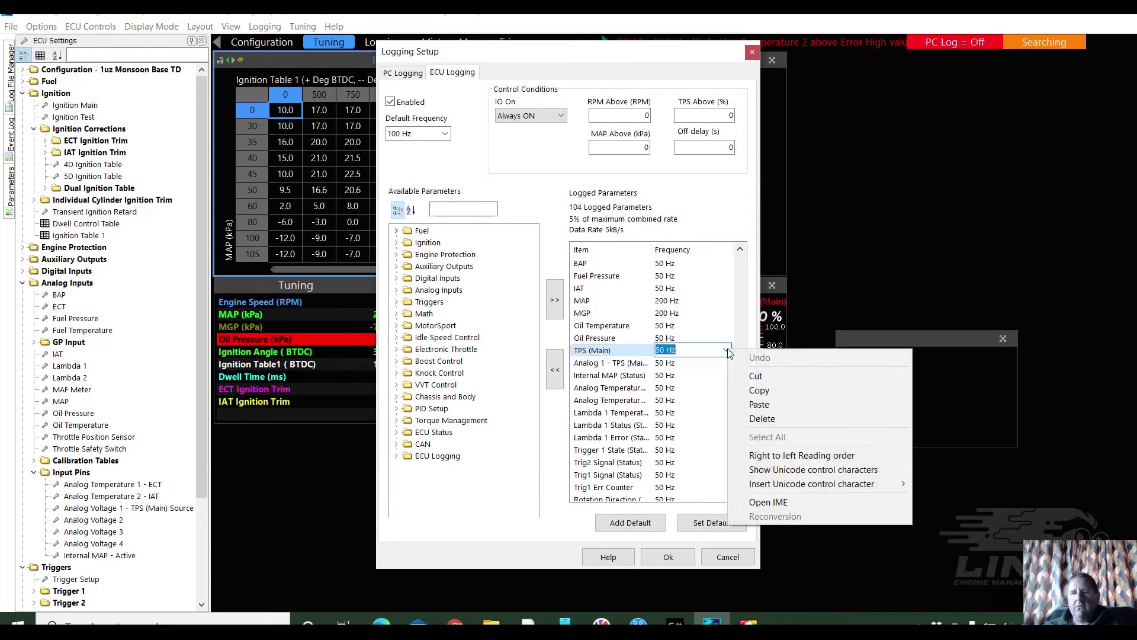
pyautogui.click(726, 351)
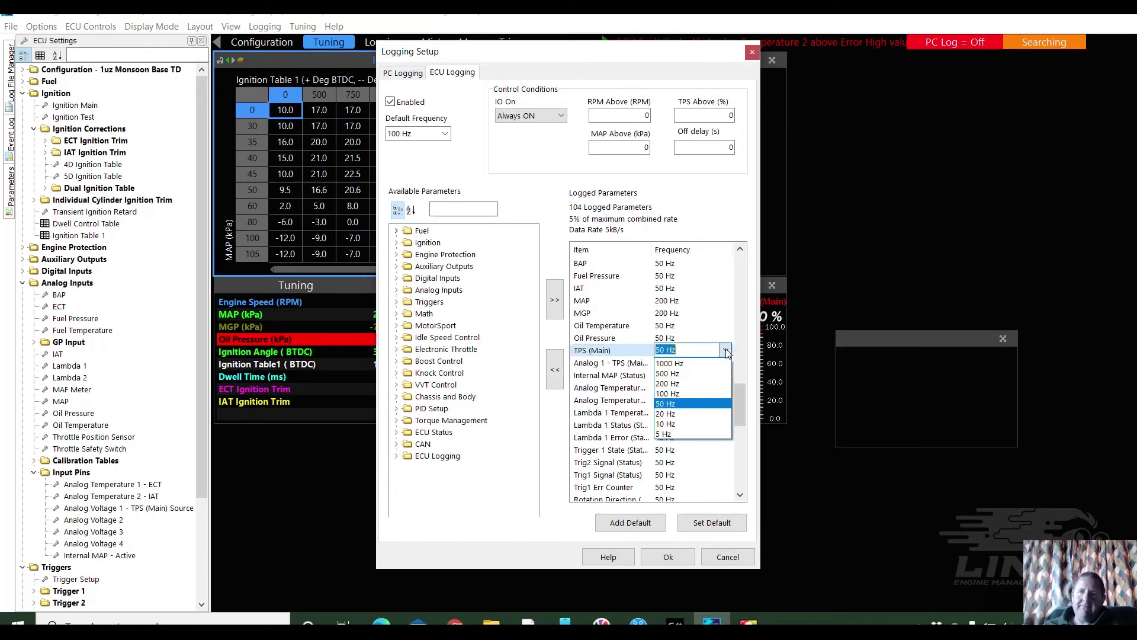
pyautogui.click(666, 383)
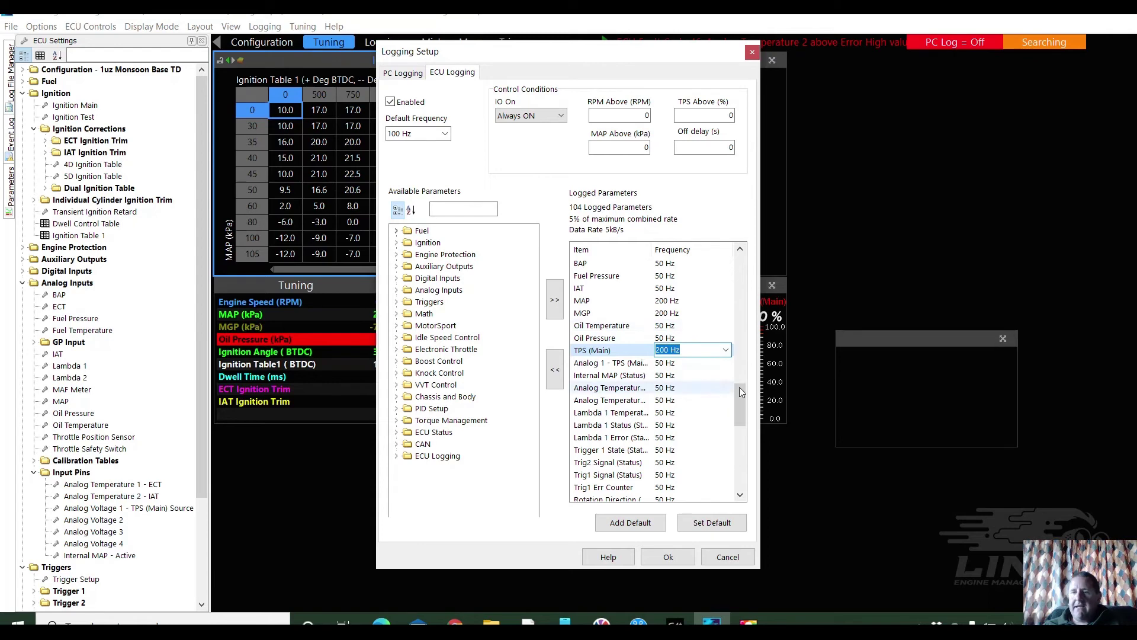
# Set the logging frequency of Fuel Table 1 to 200 Hz and accept the ECU logging setup
pyautogui.moveTo(741, 389); pyautogui.dragTo(738, 417)
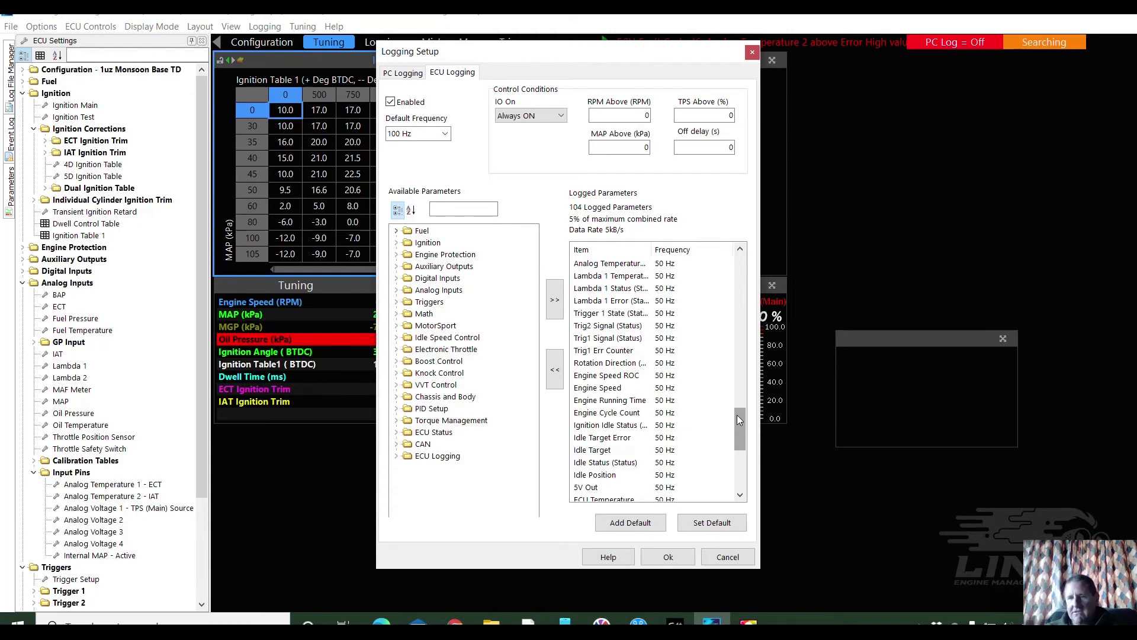
pyautogui.moveTo(738, 420); pyautogui.dragTo(735, 264)
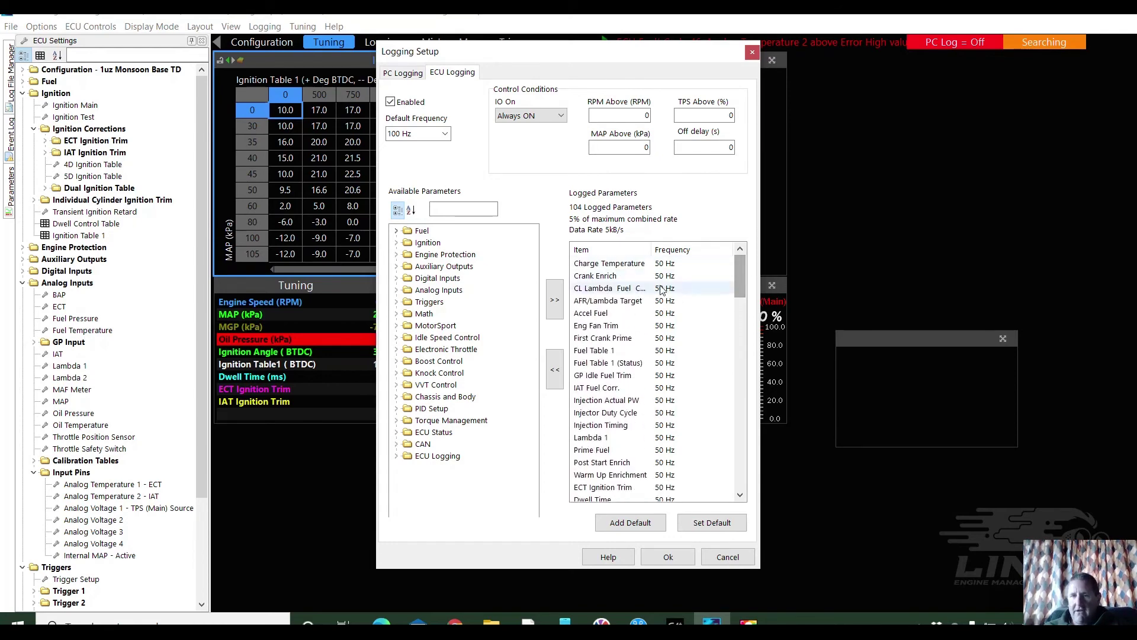
pyautogui.click(691, 352)
pyautogui.click(726, 350)
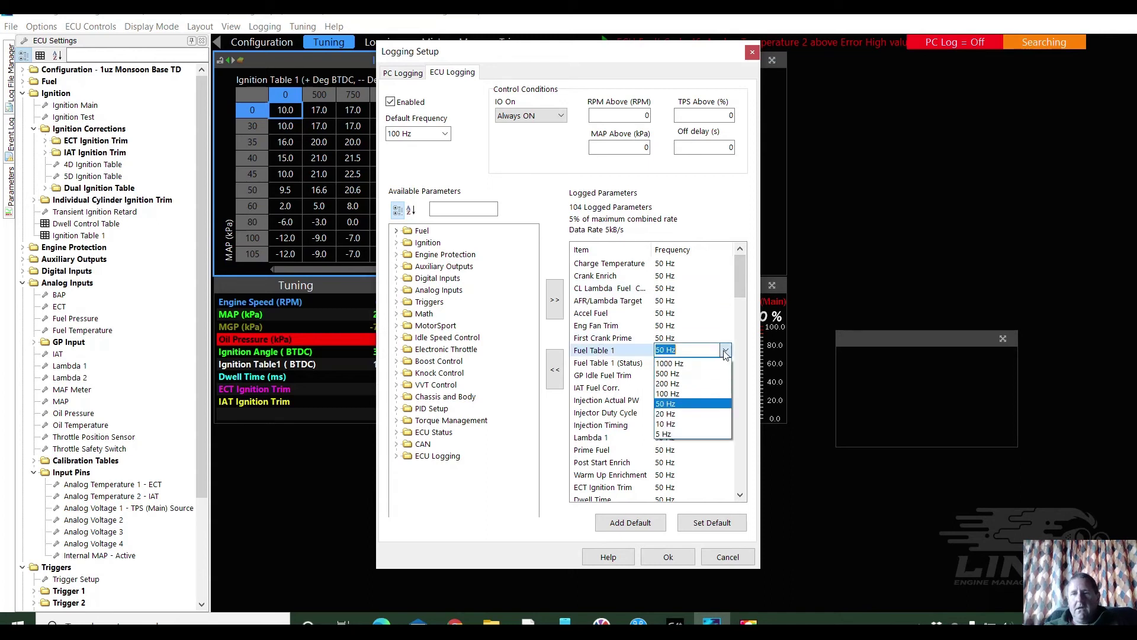
pyautogui.click(673, 388)
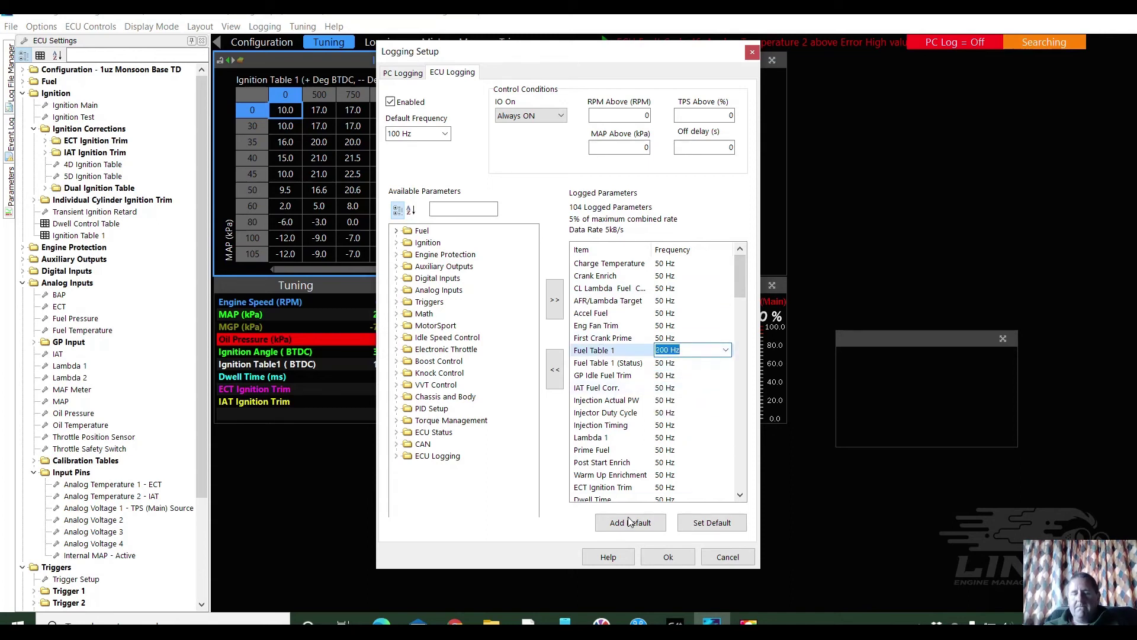
pyautogui.click(667, 556)
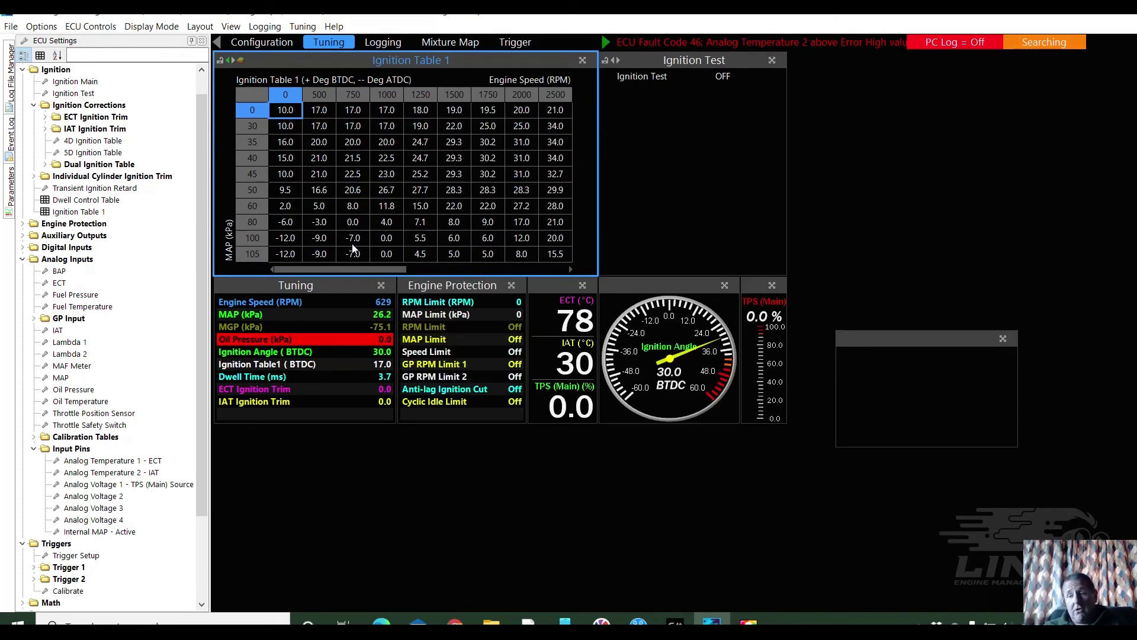
# Save a copy of the map in the PCLink G4X > Tuning Maps > Web stuff folder, appending "with logging" to its file name
pyautogui.click(10, 26)
pyautogui.click(37, 74)
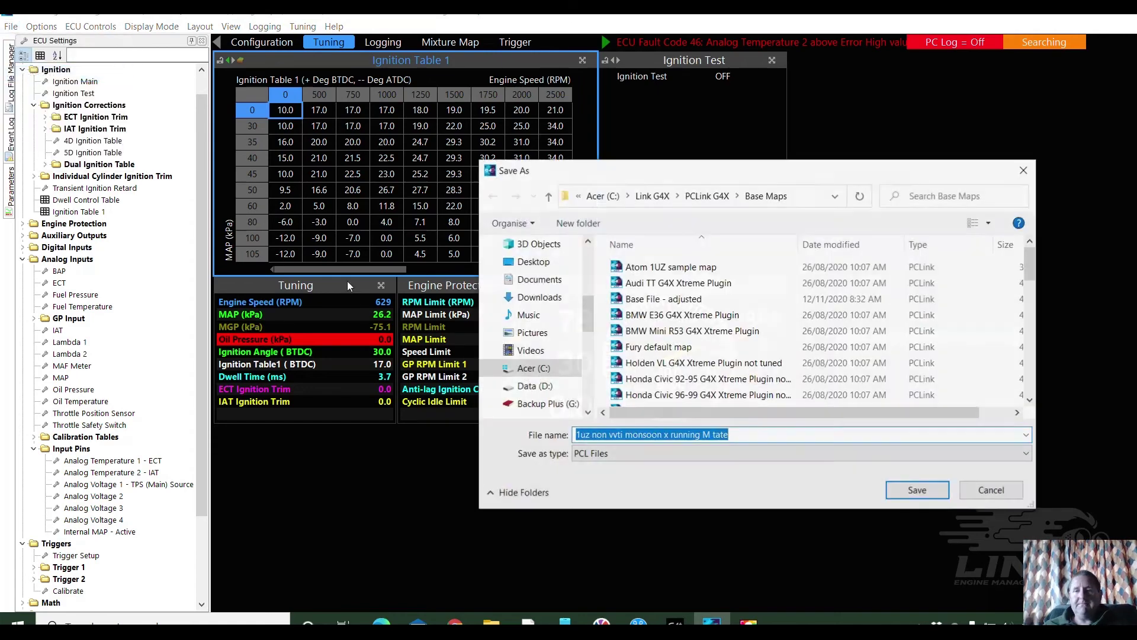
pyautogui.click(652, 196)
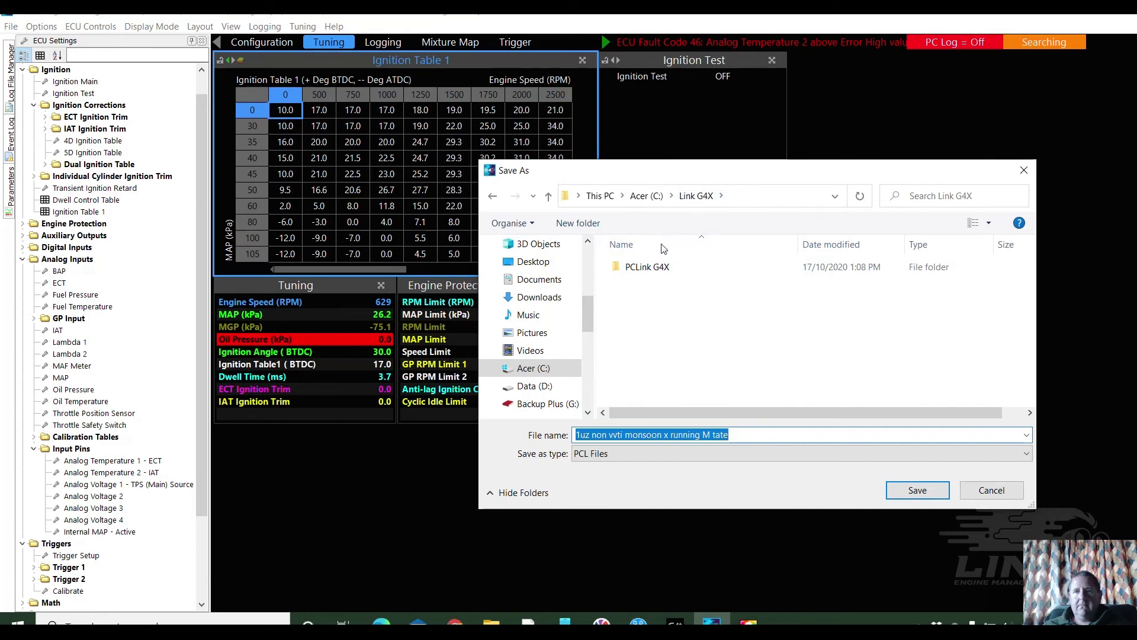
pyautogui.doubleClick(640, 267)
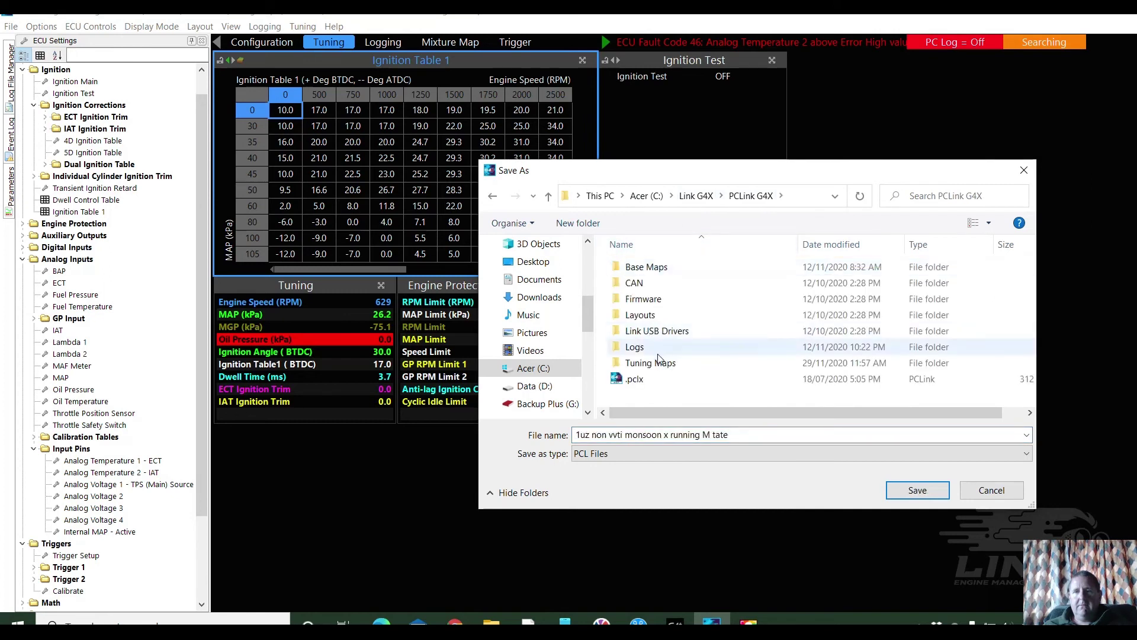
pyautogui.doubleClick(650, 363)
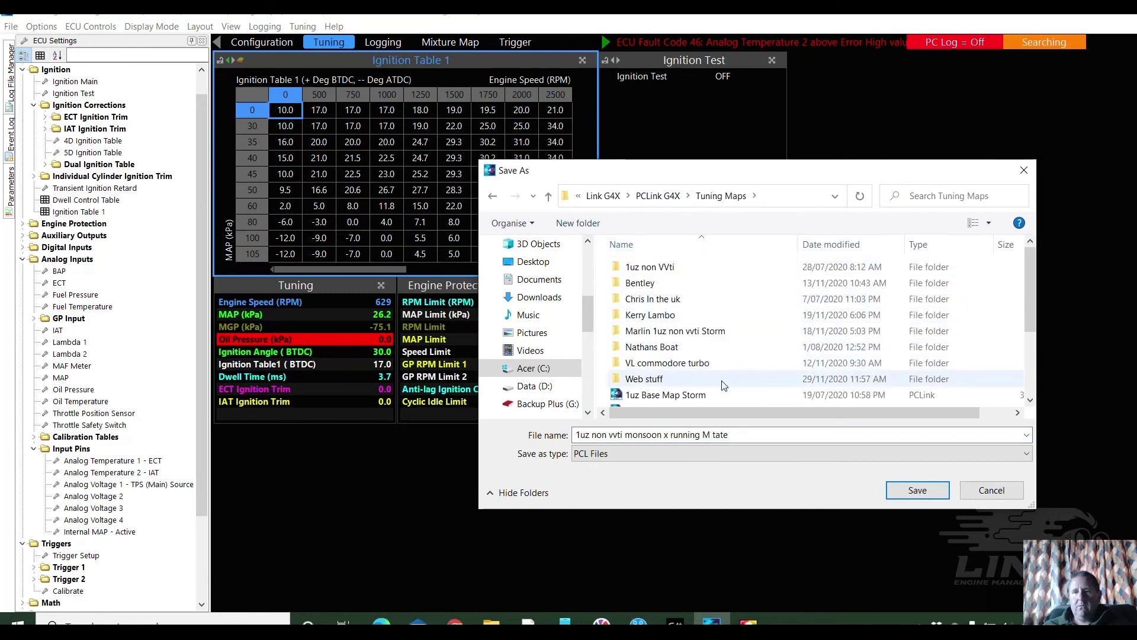
pyautogui.doubleClick(645, 380)
pyautogui.click(733, 434)
pyautogui.click(747, 435)
pyautogui.write('with logging')
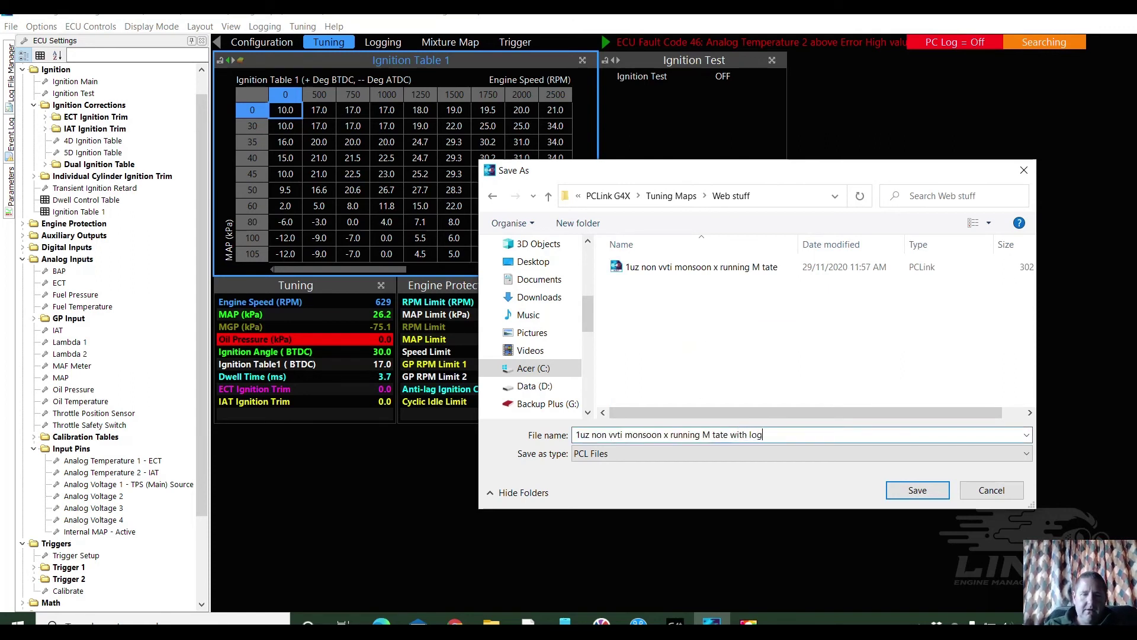
pyautogui.click(945, 496)
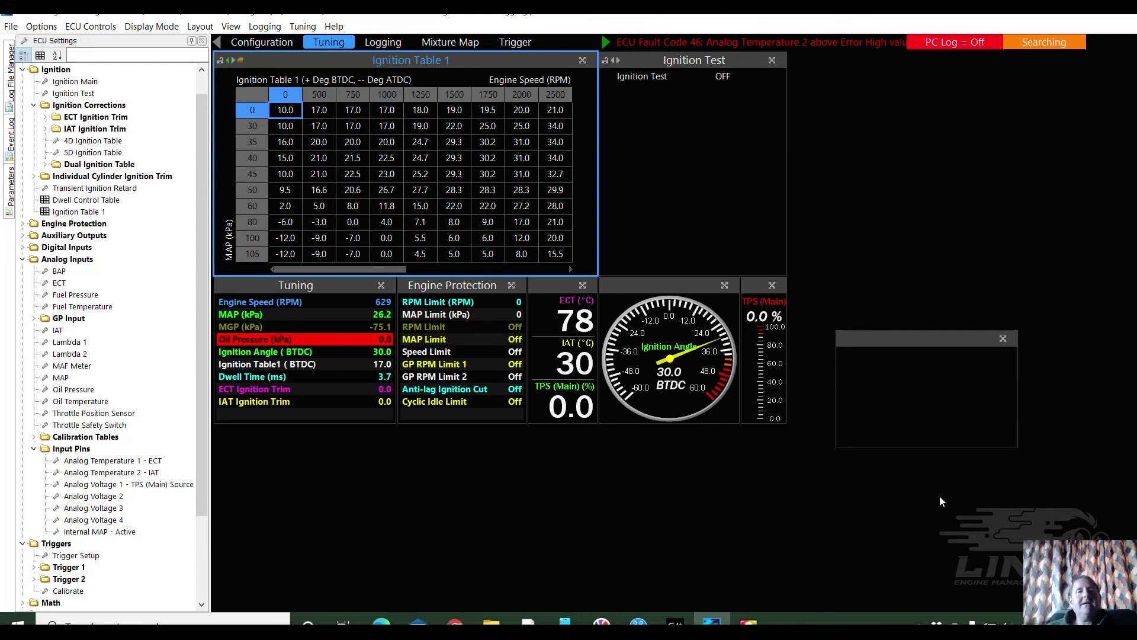
# Show the Logging page and try to start an ECU log file download
pyautogui.click(372, 47)
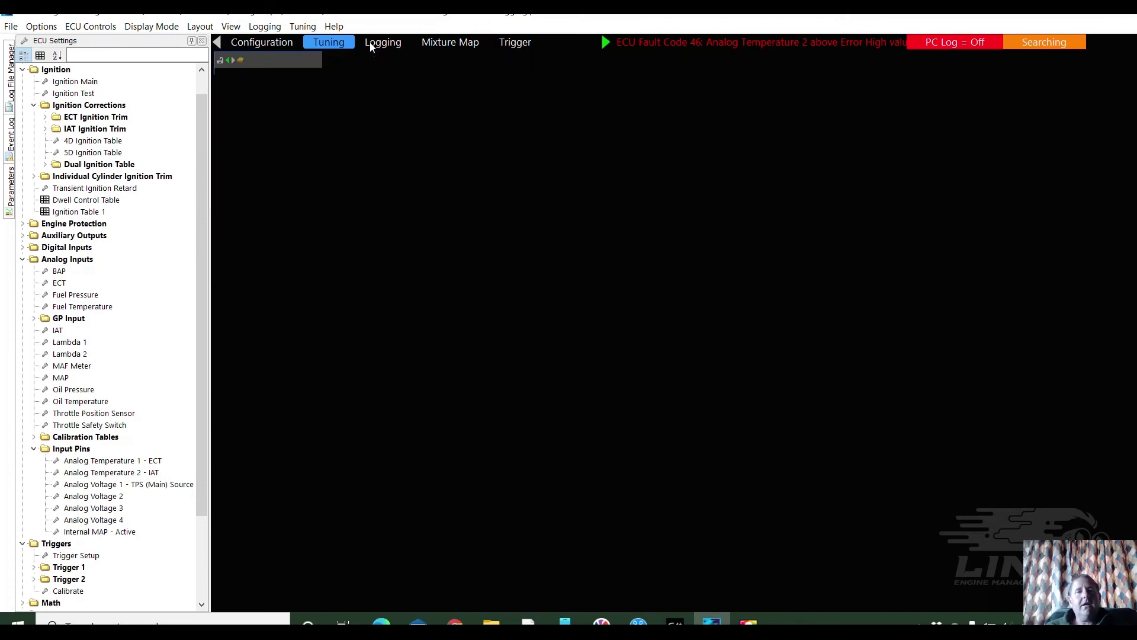
pyautogui.click(263, 27)
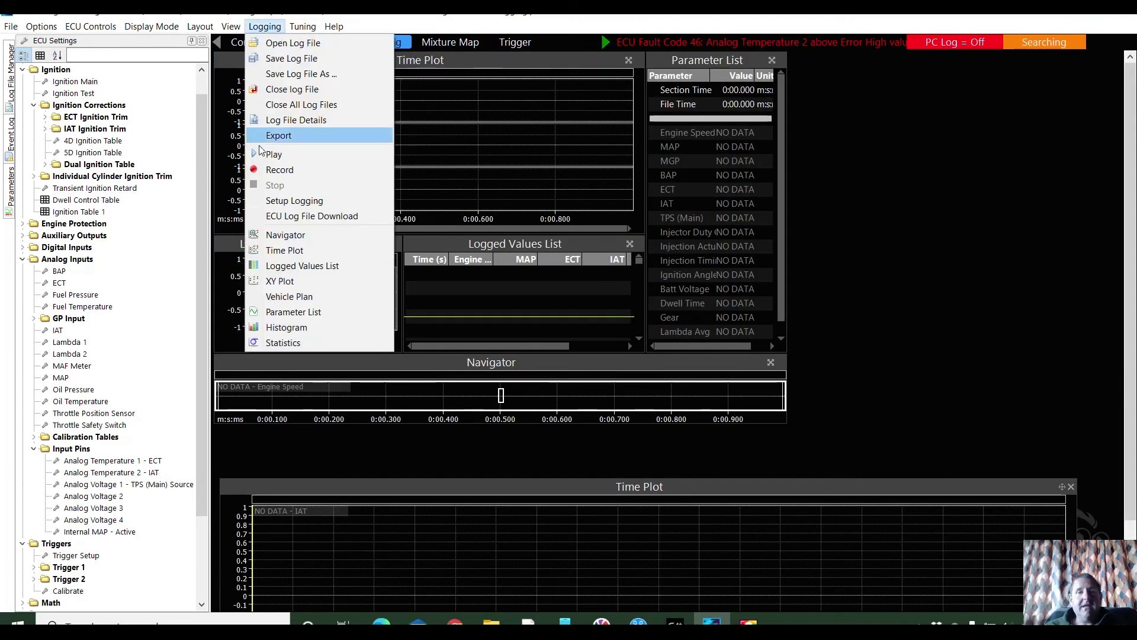
pyautogui.click(304, 217)
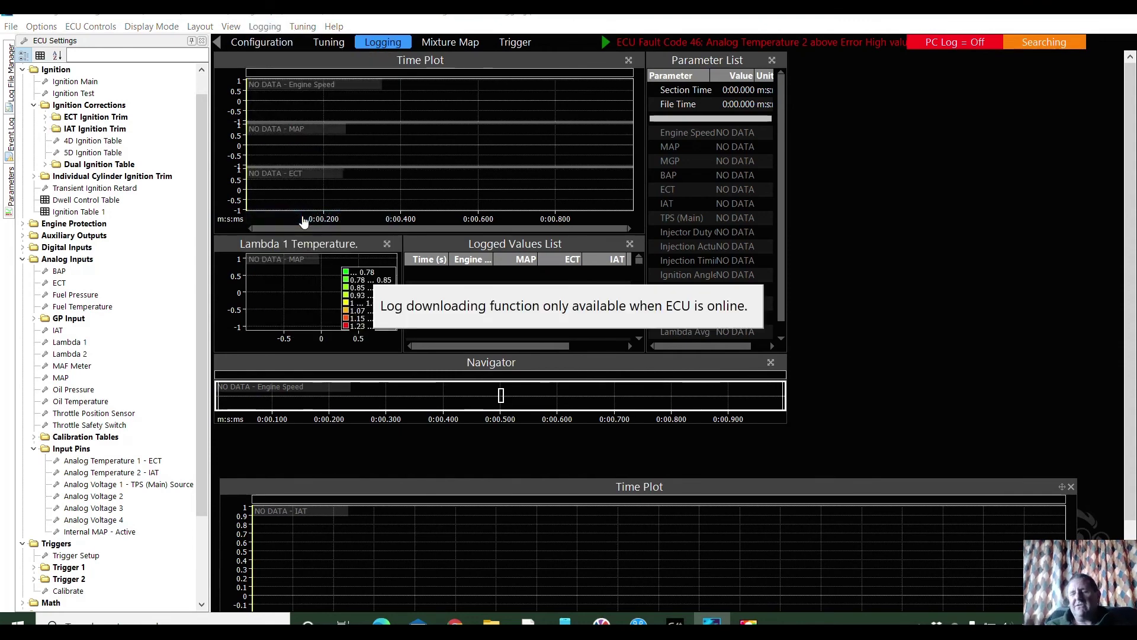